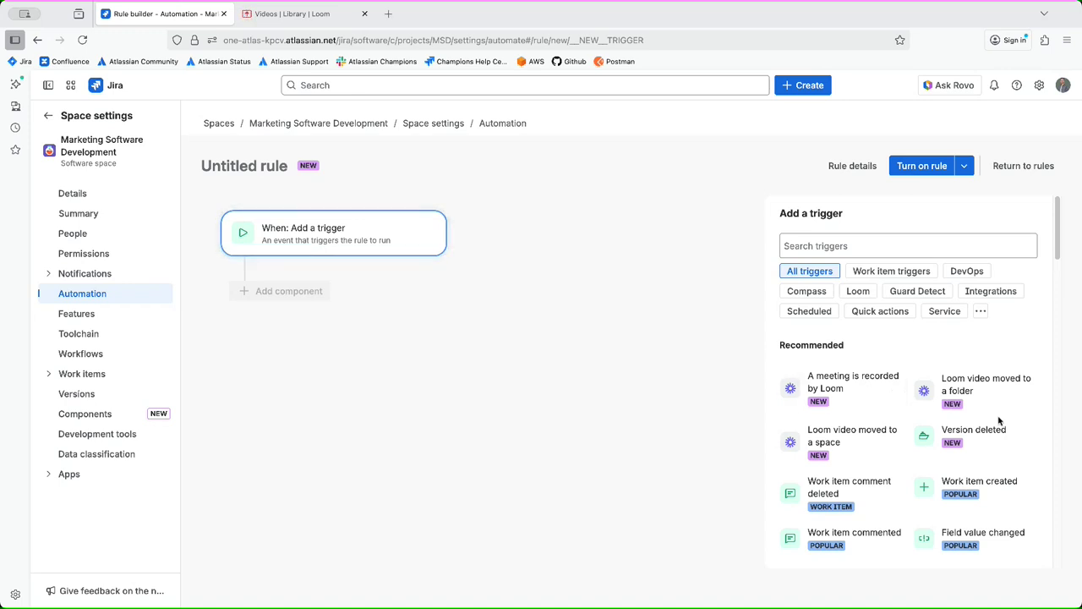
Examine the recommended, work item and DevOps triggers available for the new automation rule
scroll(1000, 419, down, 2)
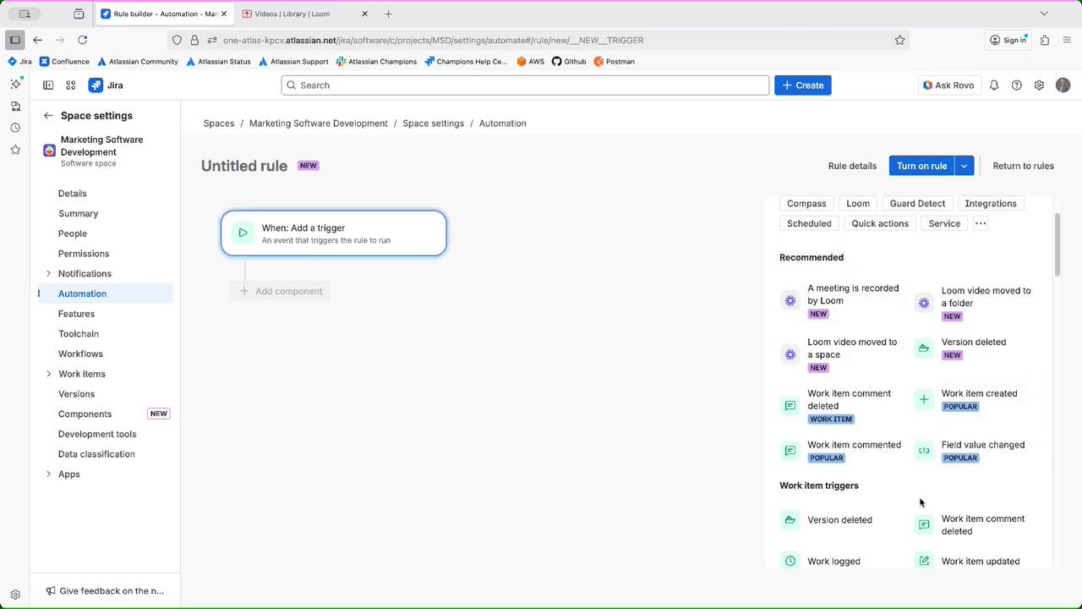
scroll(921, 502, down, 4)
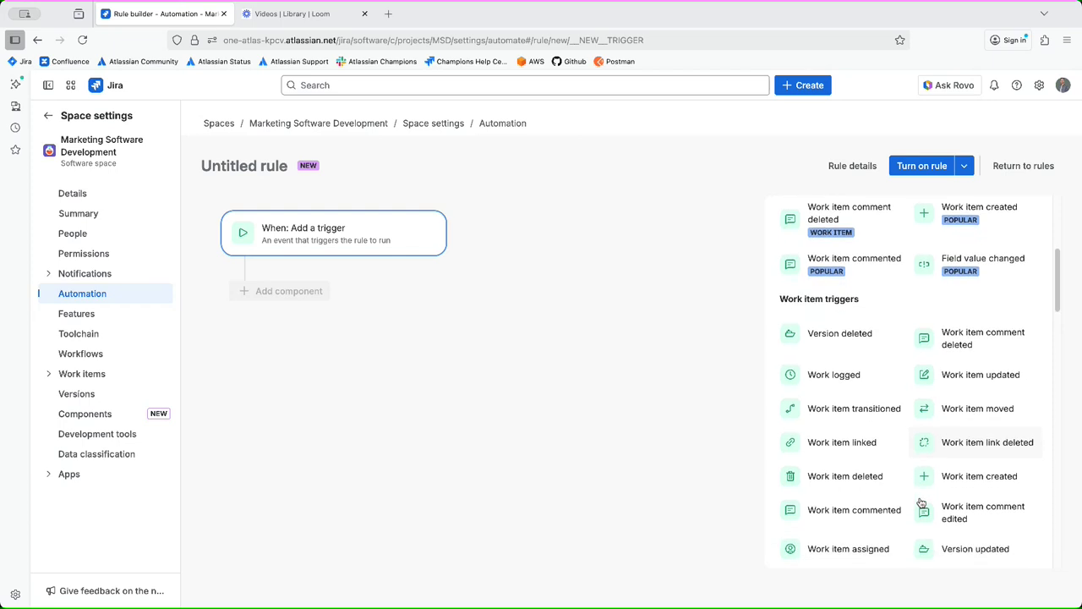
drag(782, 300, 861, 302)
click(861, 305)
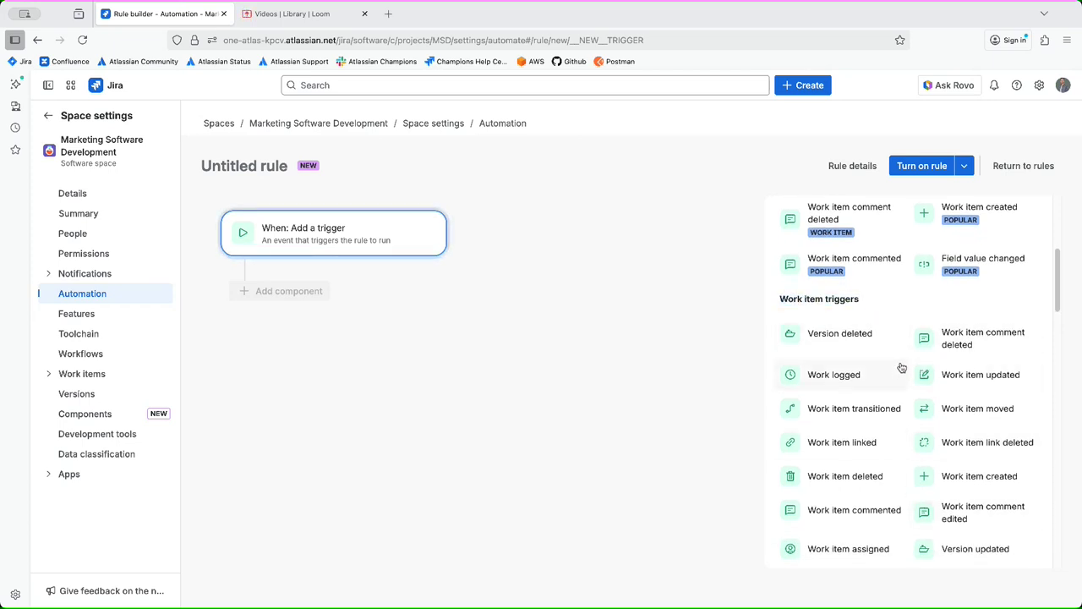
scroll(906, 401, down, 1)
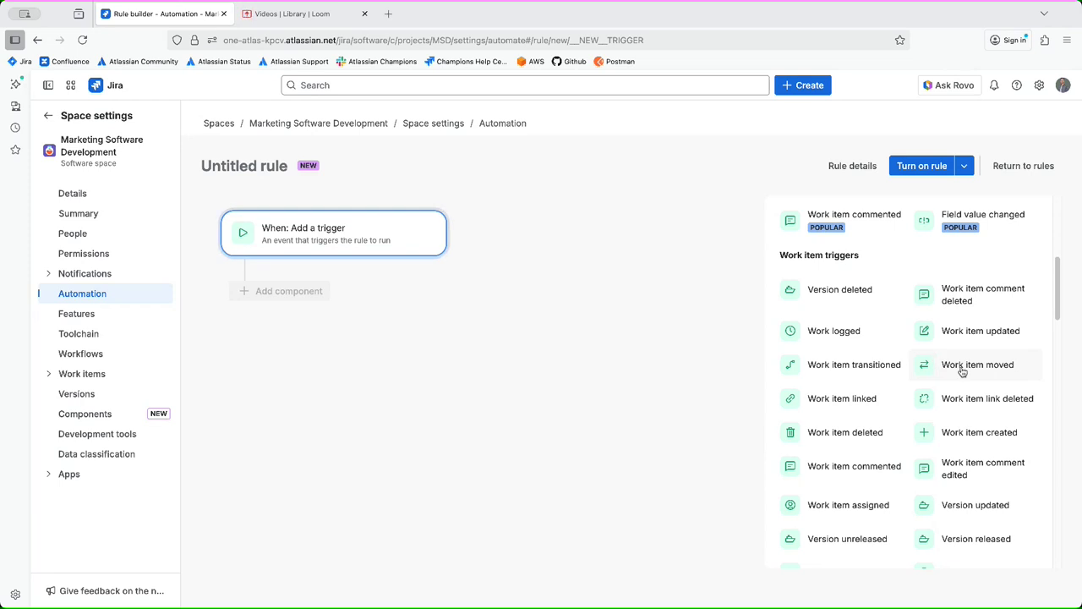
scroll(962, 372, down, 3)
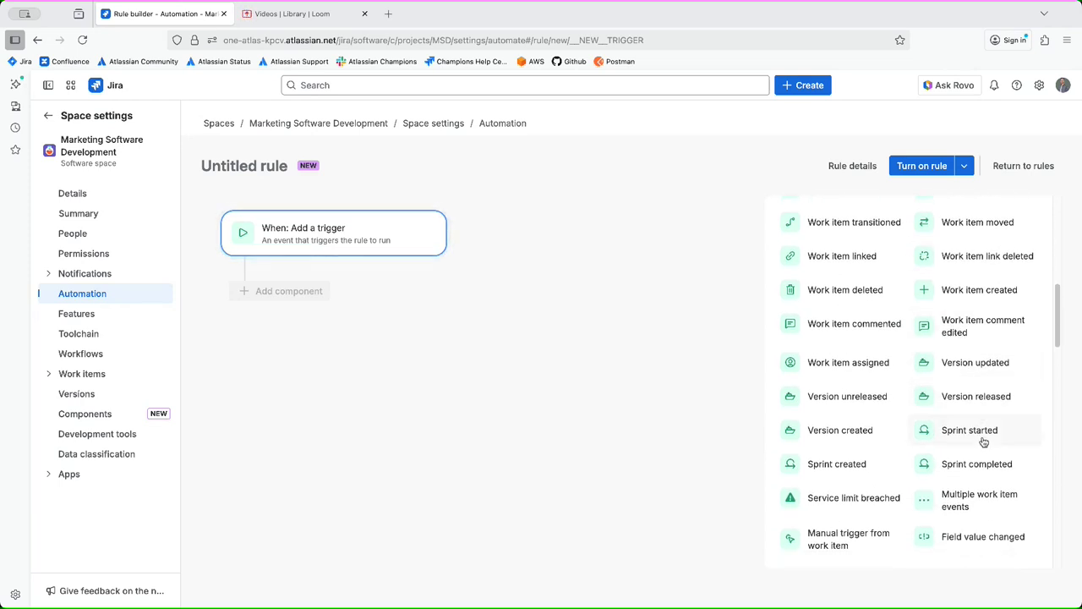
scroll(984, 441, down, 3)
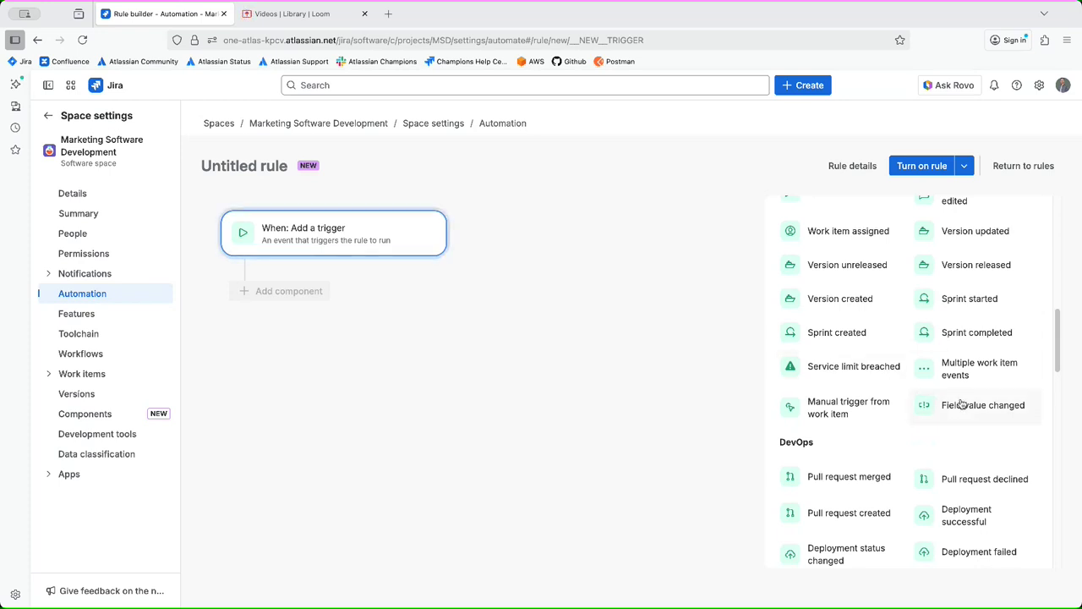
scroll(961, 401, down, 3)
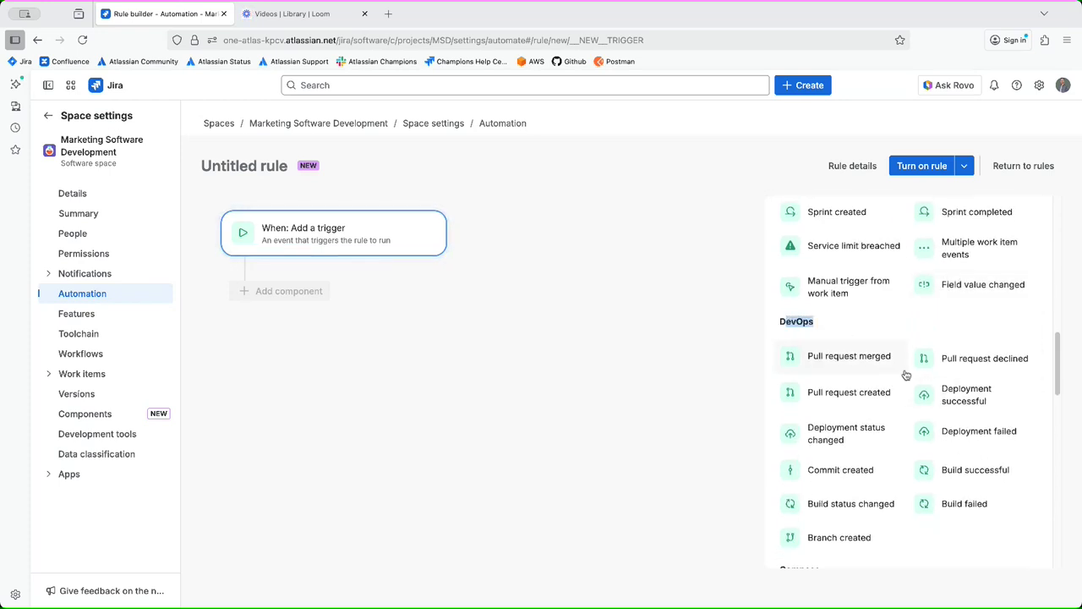
Examine the remaining trigger categories, from Compass, Loom and Integrations through Scheduled and Service to Security, Design and HR
scroll(921, 377, down, 5)
drag(776, 329, 848, 335)
scroll(848, 337, down, 1)
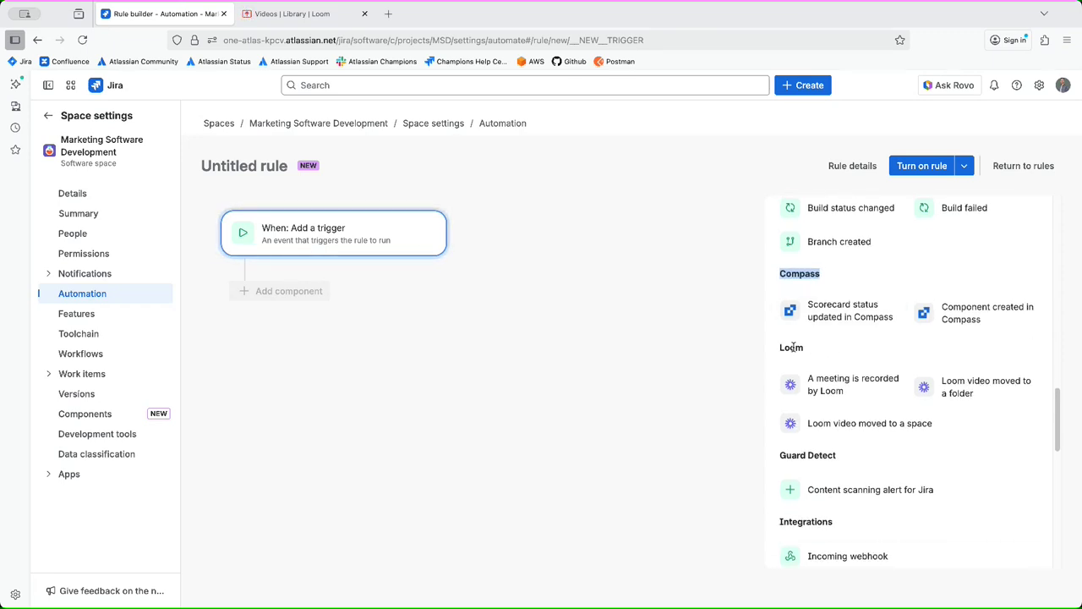
drag(774, 356, 829, 355)
scroll(894, 404, down, 3)
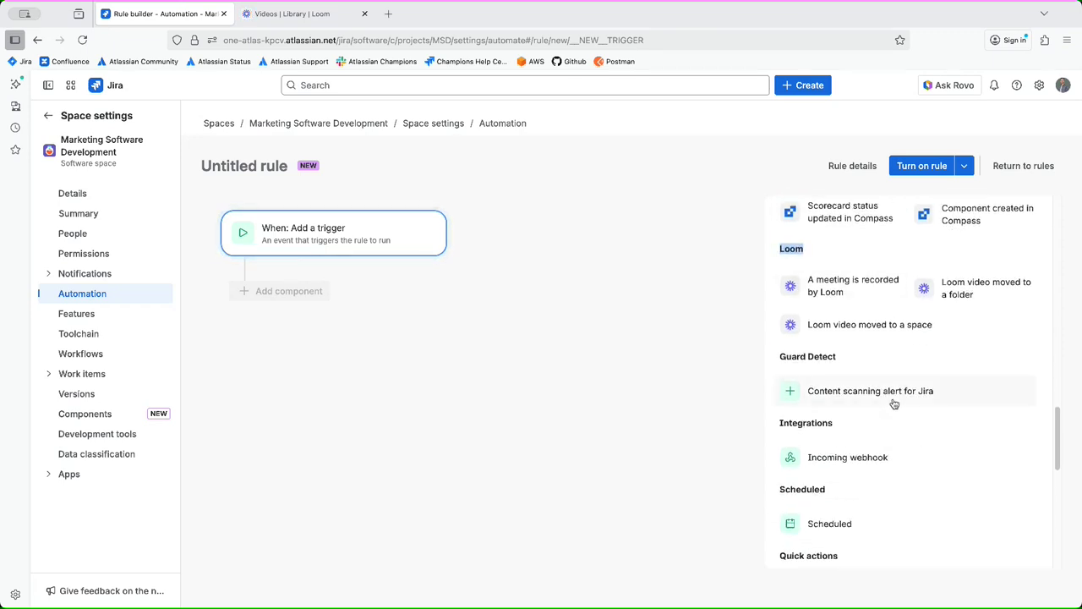
scroll(892, 405, down, 1)
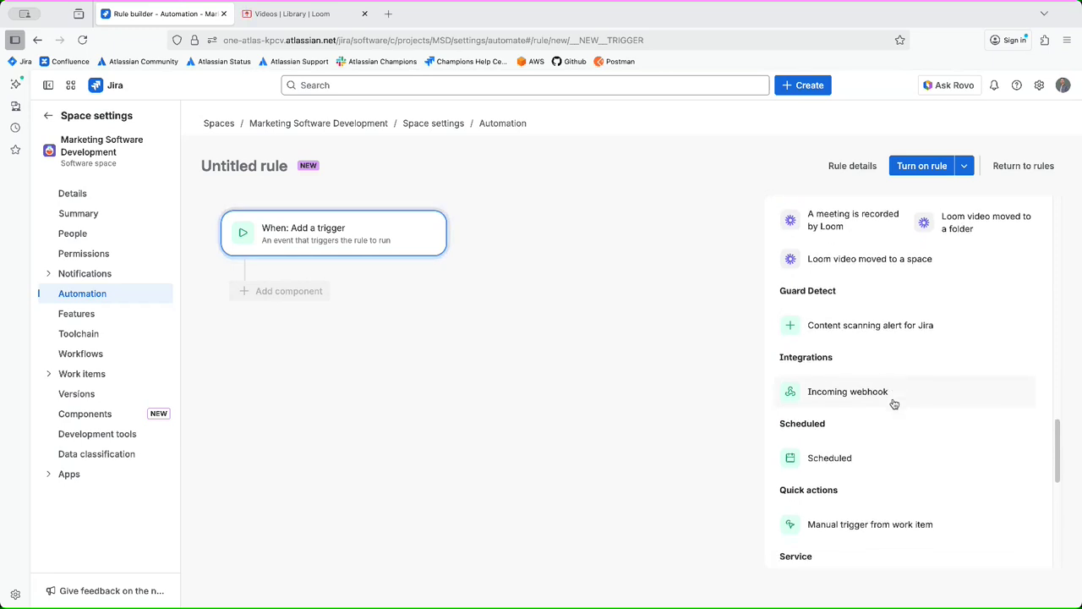
drag(782, 356, 835, 356)
click(841, 358)
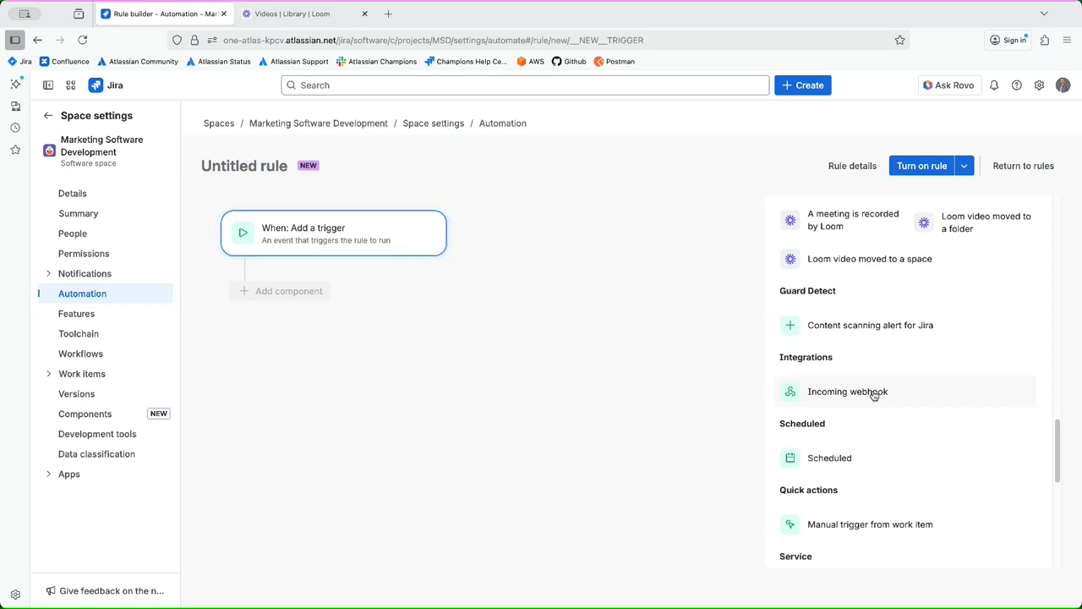
scroll(874, 395, down, 1)
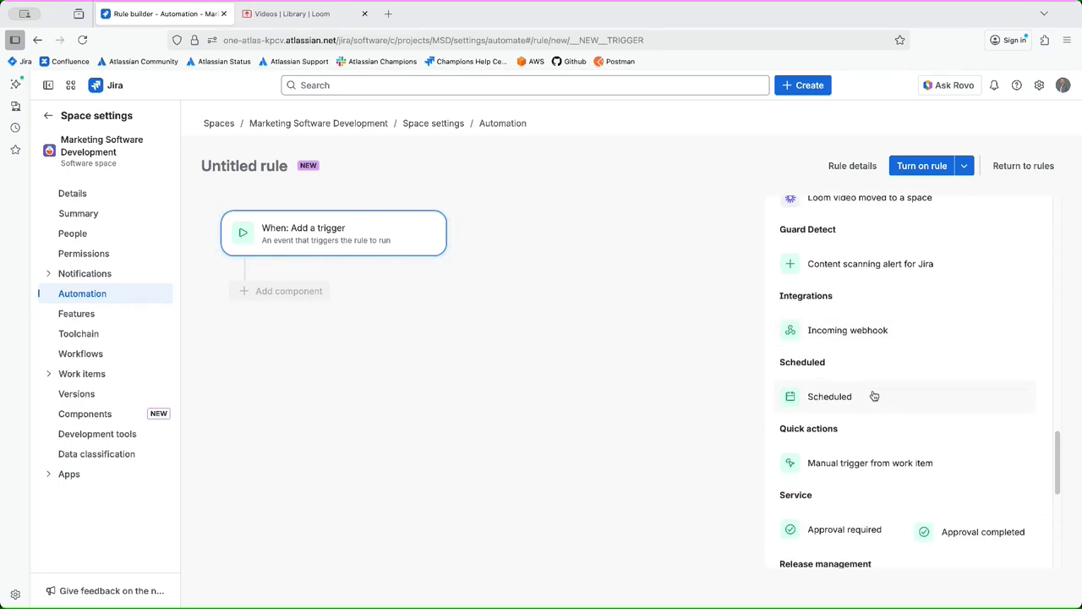
drag(779, 362, 827, 362)
click(834, 364)
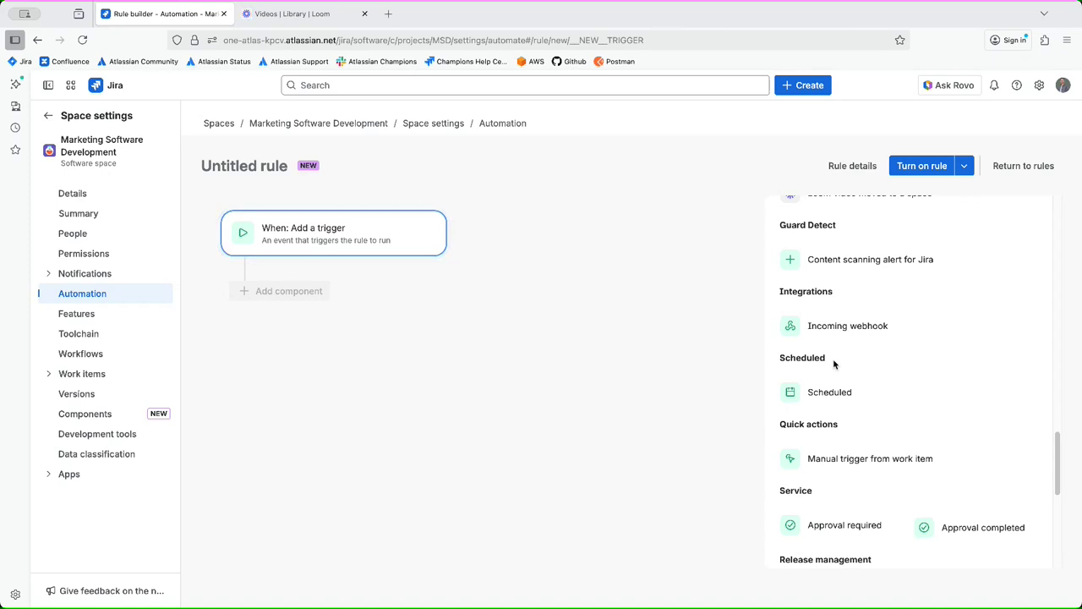
scroll(834, 364, down, 3)
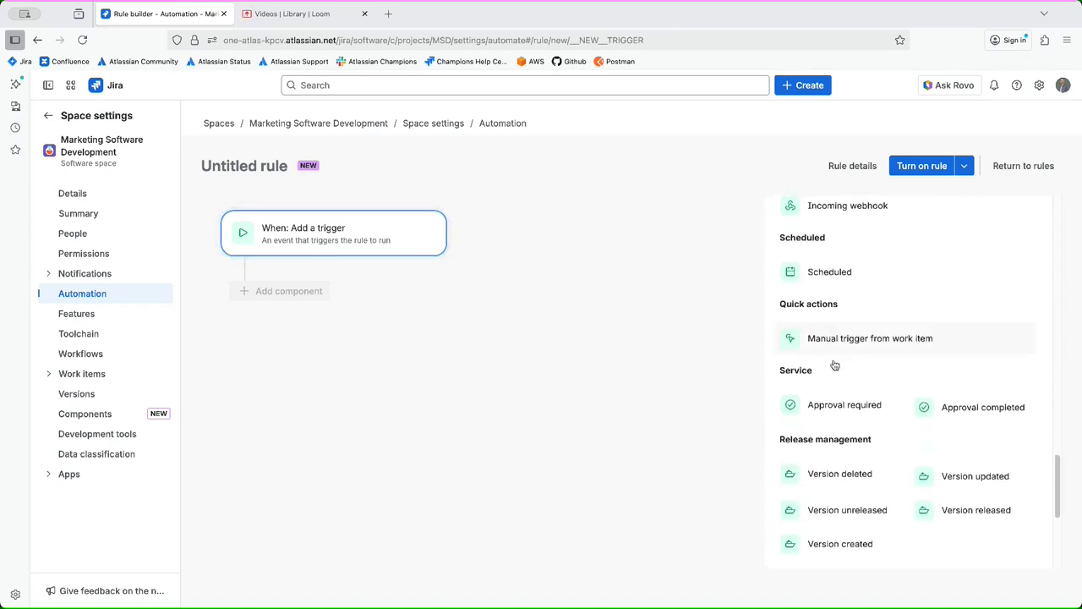
scroll(835, 365, down, 6)
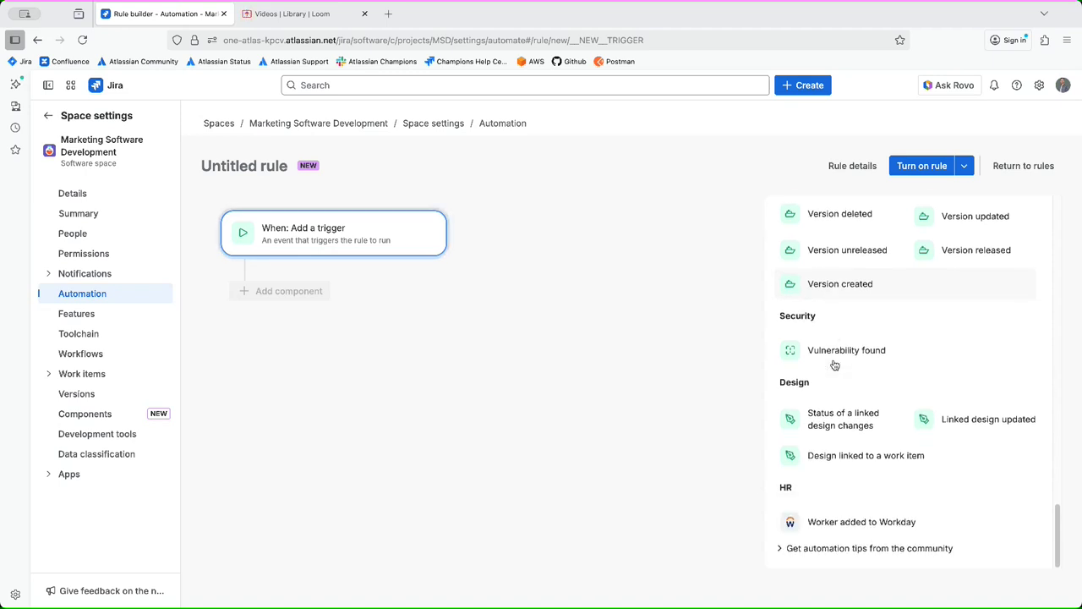
Add the Scheduled trigger to the untitled rule
scroll(858, 413, up, 10)
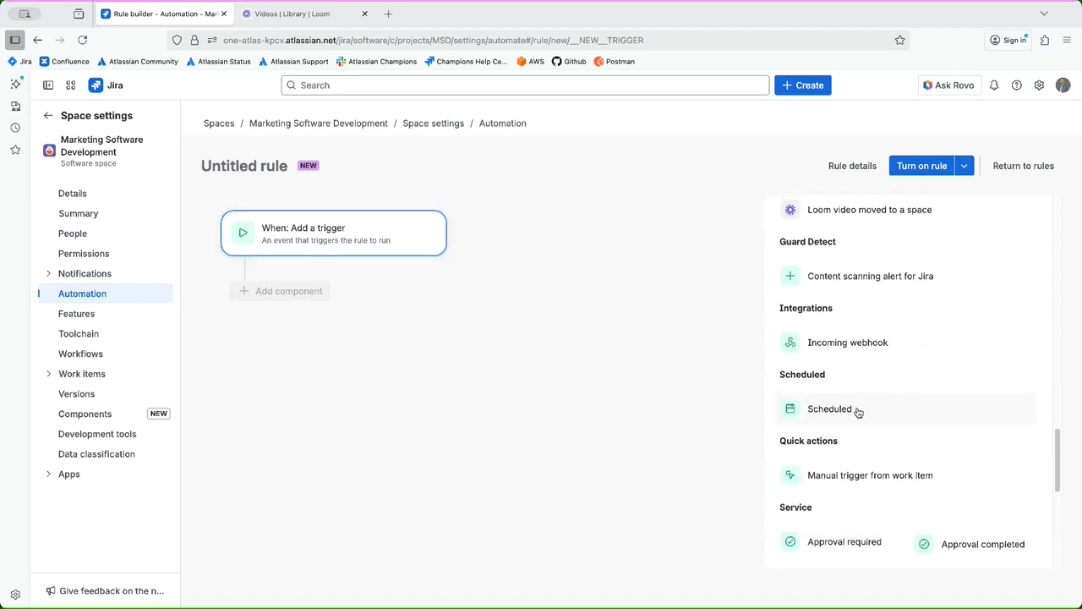
scroll(858, 411, up, 3)
scroll(858, 413, down, 3)
click(848, 417)
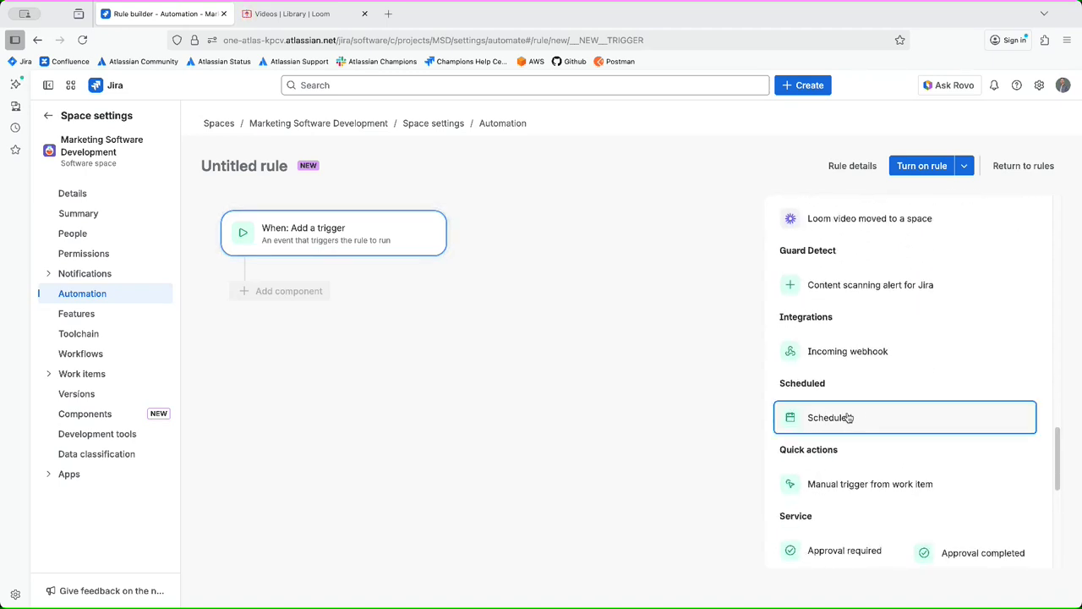
scroll(825, 380, up, 5)
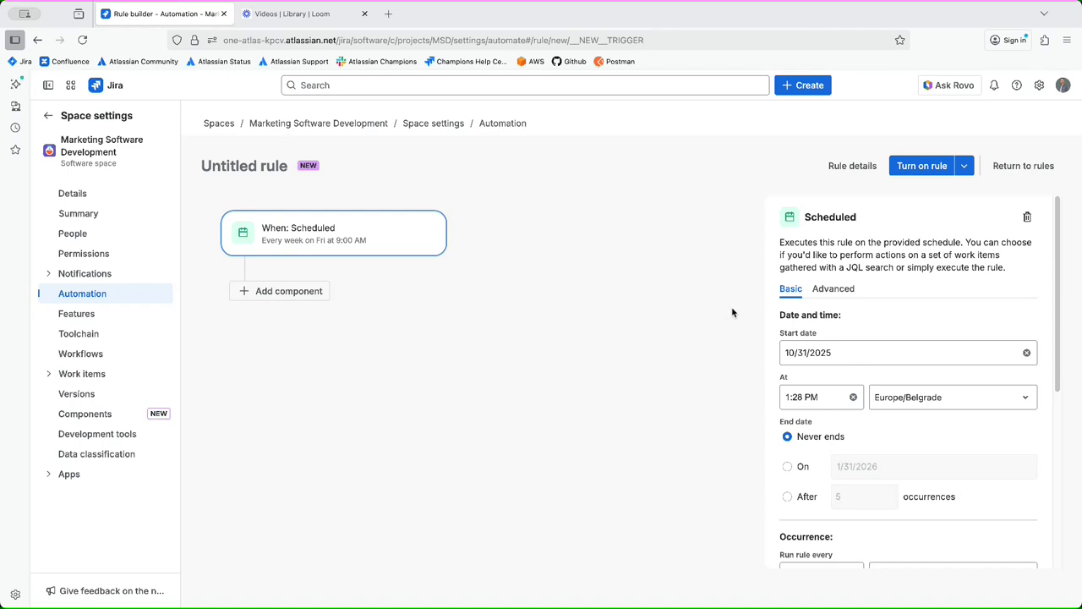
Examine the Scheduled trigger's advanced cron option and its basic date and time settings
click(833, 290)
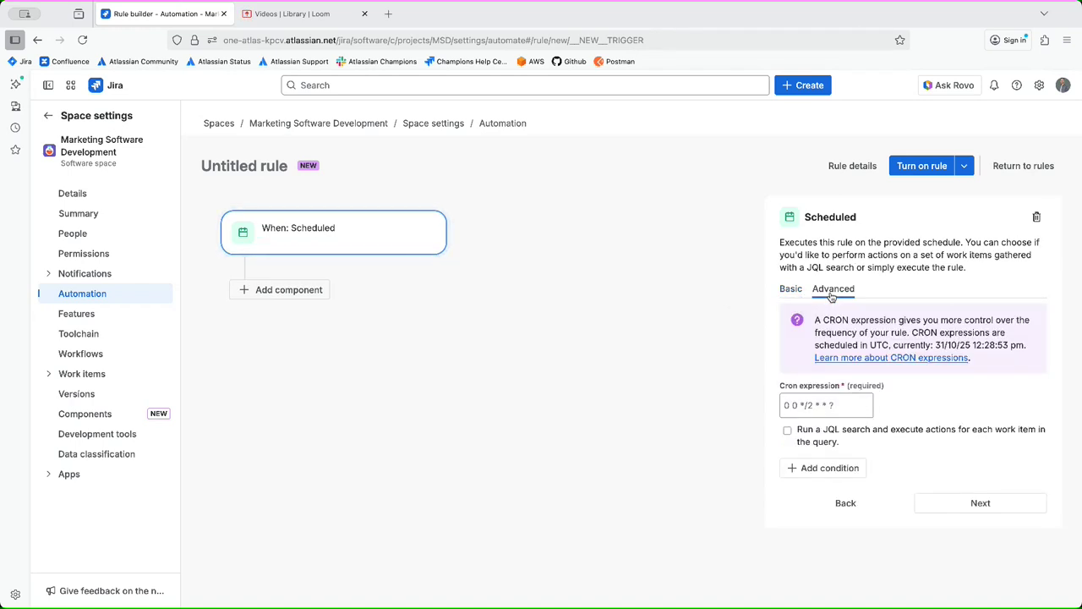
click(791, 290)
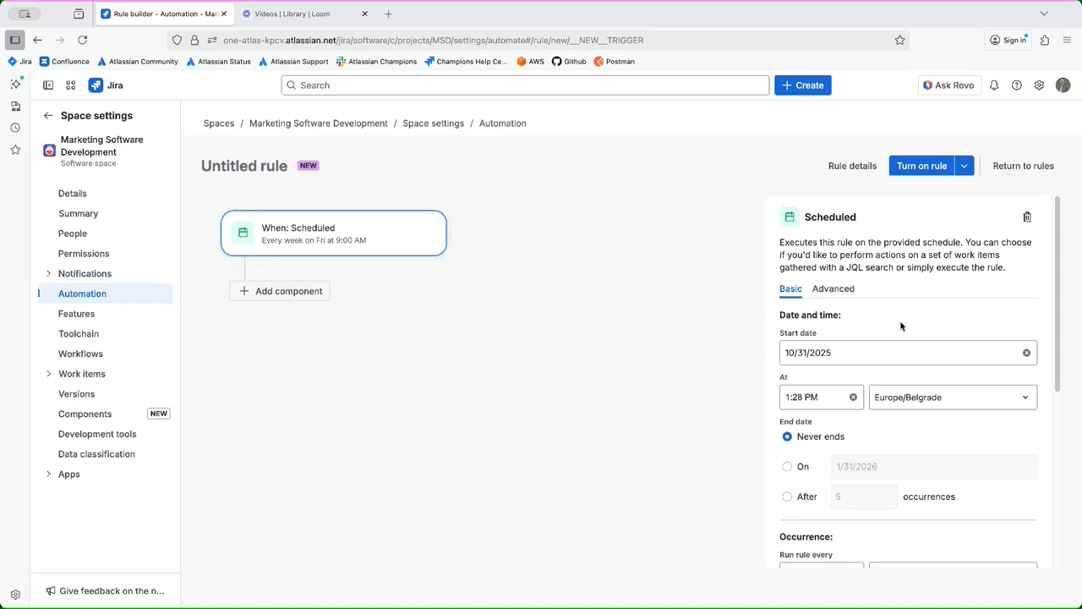
scroll(902, 326, down, 1)
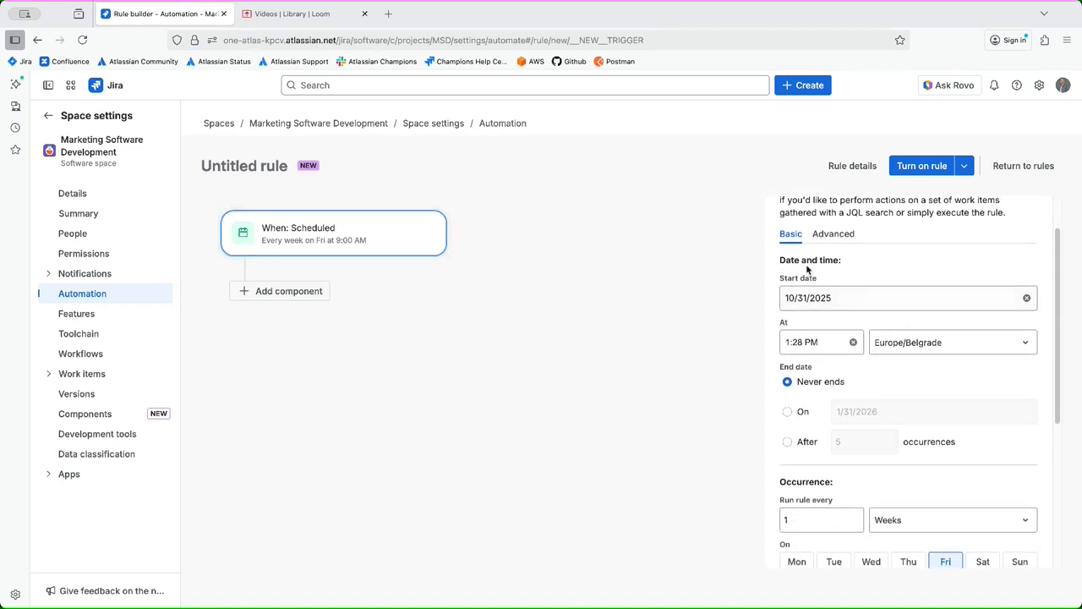
drag(779, 260, 844, 264)
click(844, 264)
scroll(827, 374, down, 1)
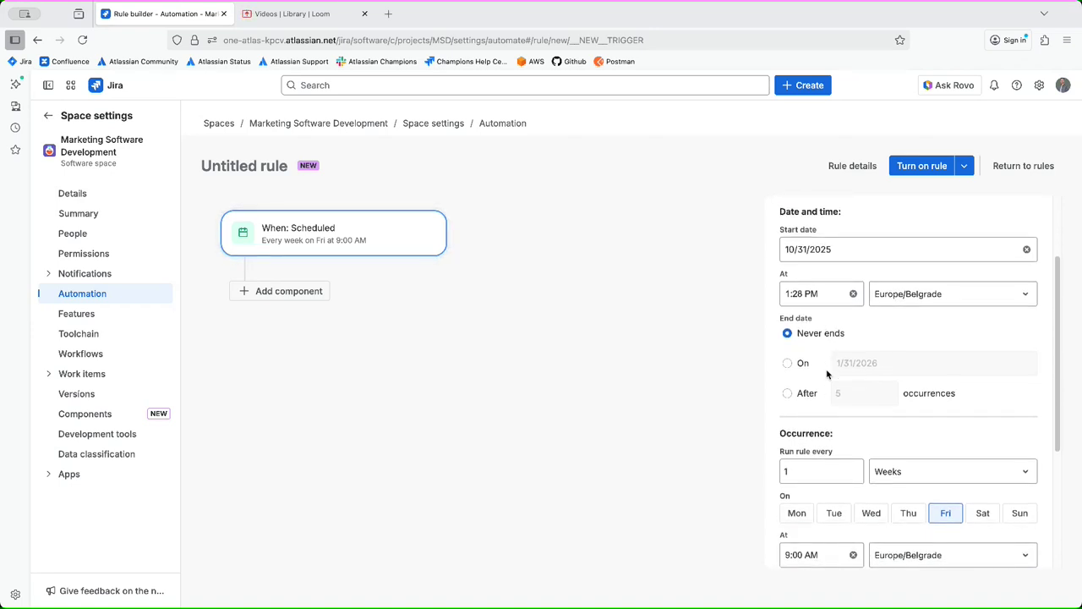
Examine the trigger's occurrence settings and show the next 10 scheduled runs
scroll(827, 374, down, 2)
drag(782, 350, 837, 352)
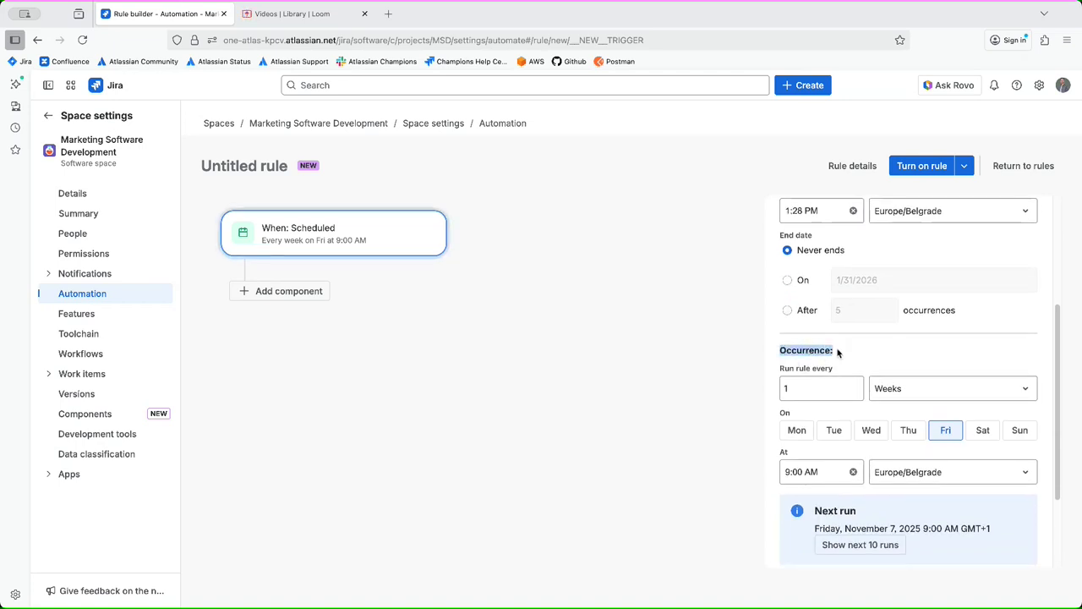
click(837, 352)
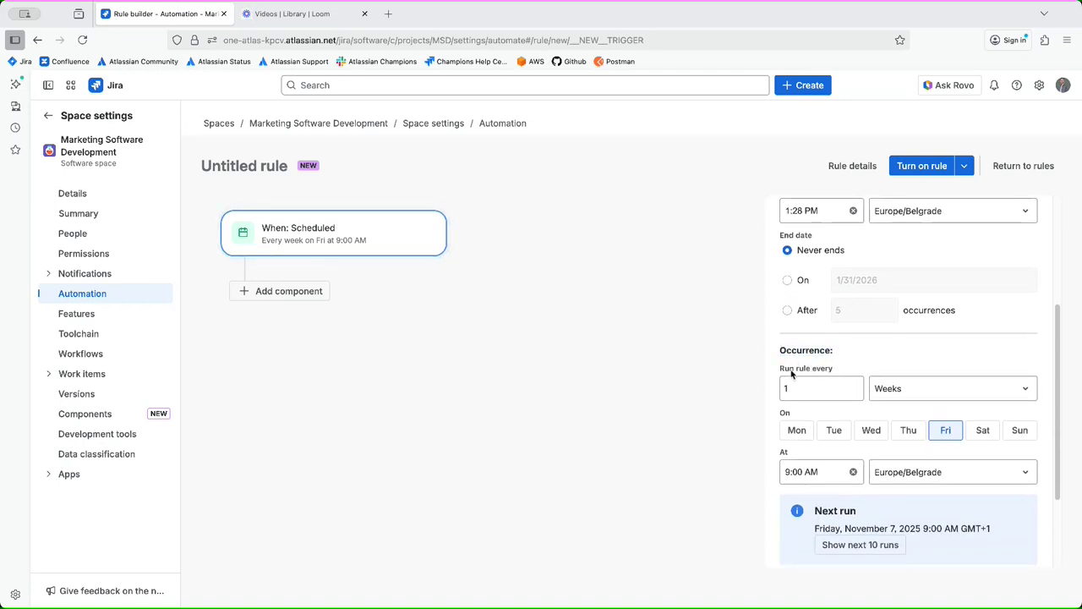
drag(780, 369, 848, 372)
scroll(879, 373, down, 2)
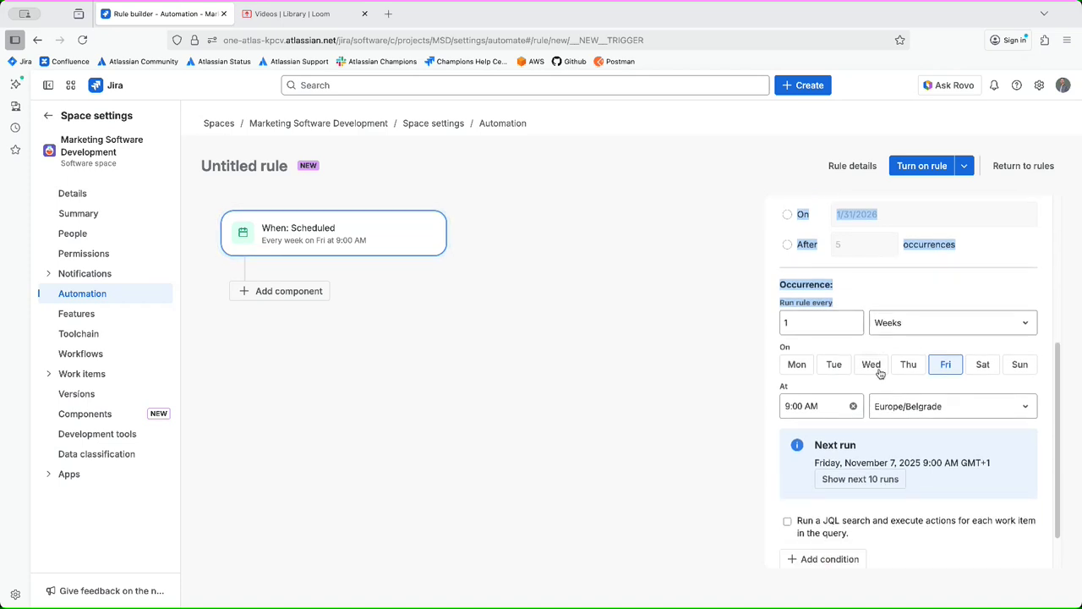
click(860, 479)
scroll(936, 476, down, 1)
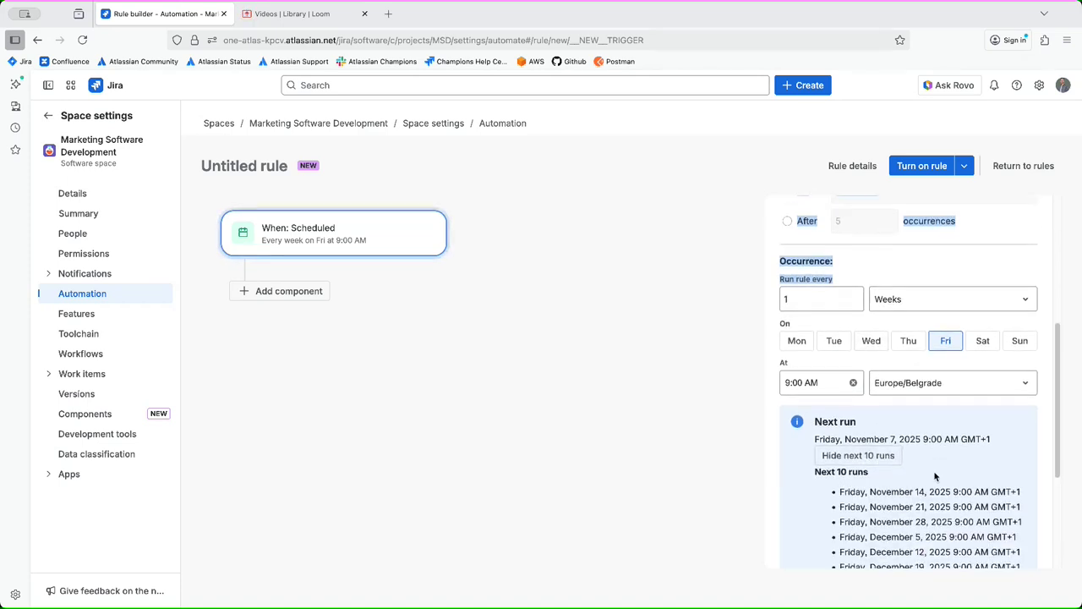
scroll(935, 476, down, 1)
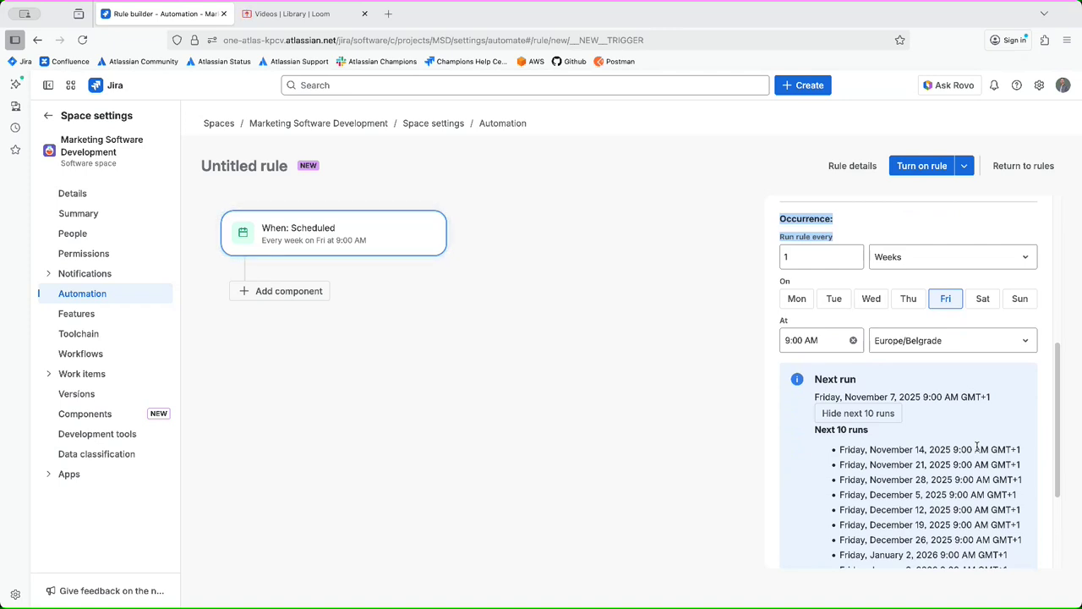
Set the time of the weekly Friday occurrence to 5:30 PM
scroll(979, 452, up, 5)
scroll(981, 460, up, 3)
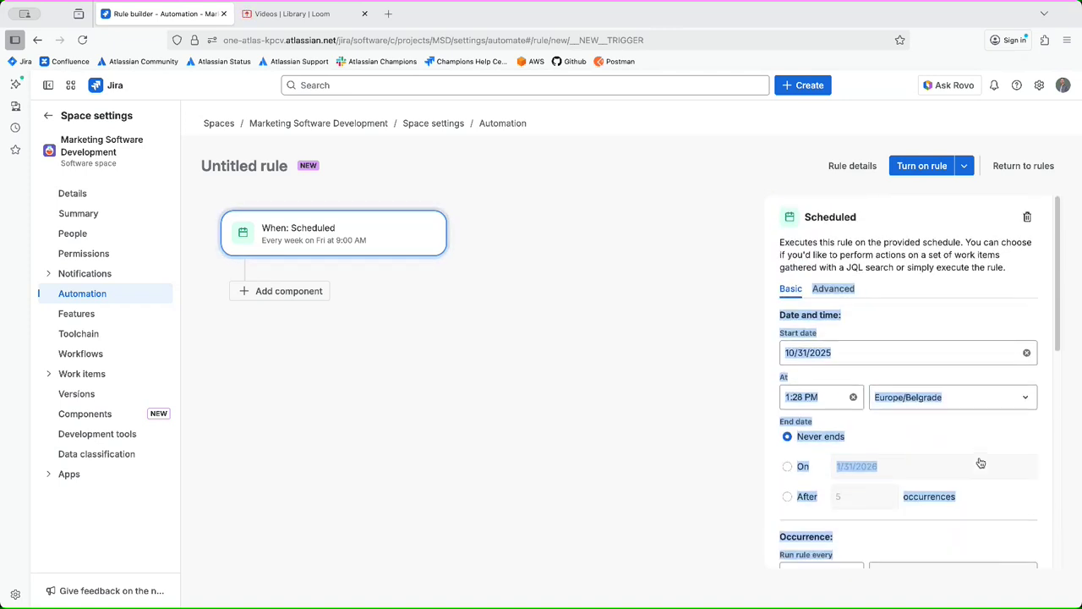
scroll(981, 461, down, 3)
scroll(980, 462, down, 1)
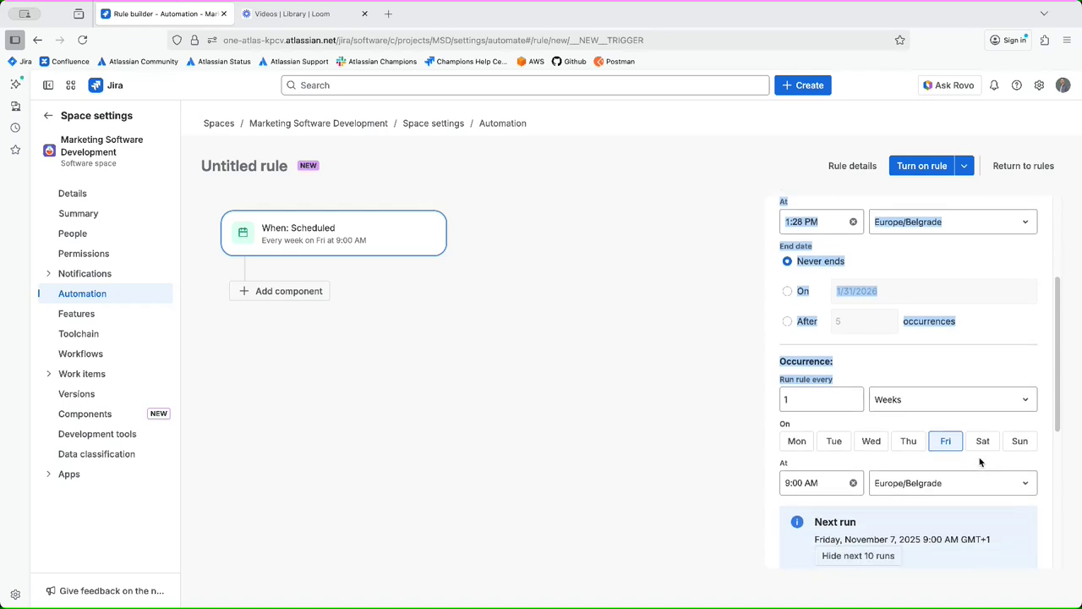
click(817, 483)
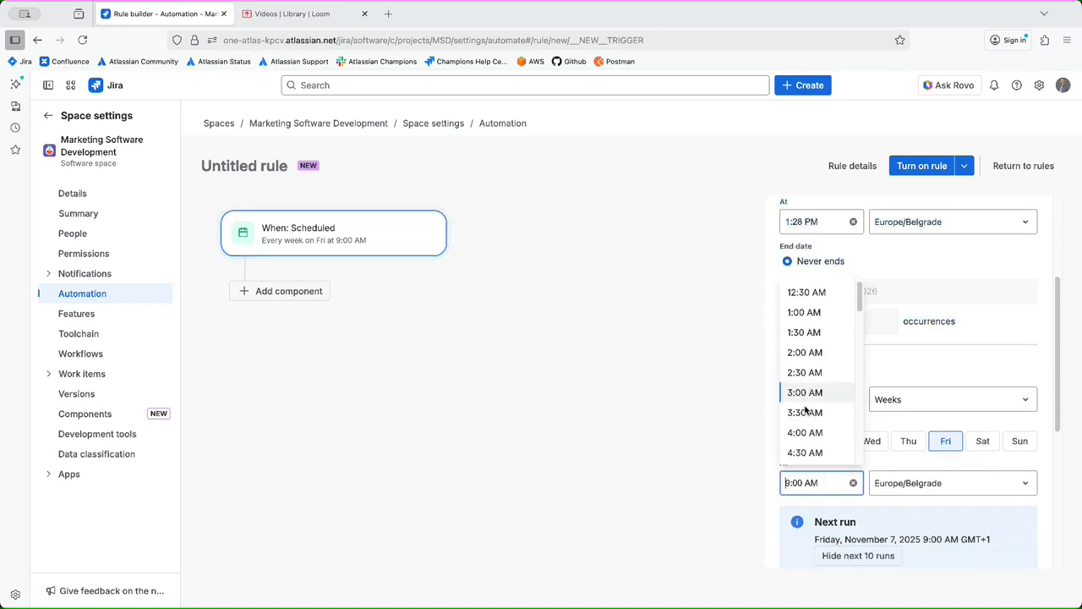
scroll(807, 414, down, 10)
scroll(805, 409, down, 4)
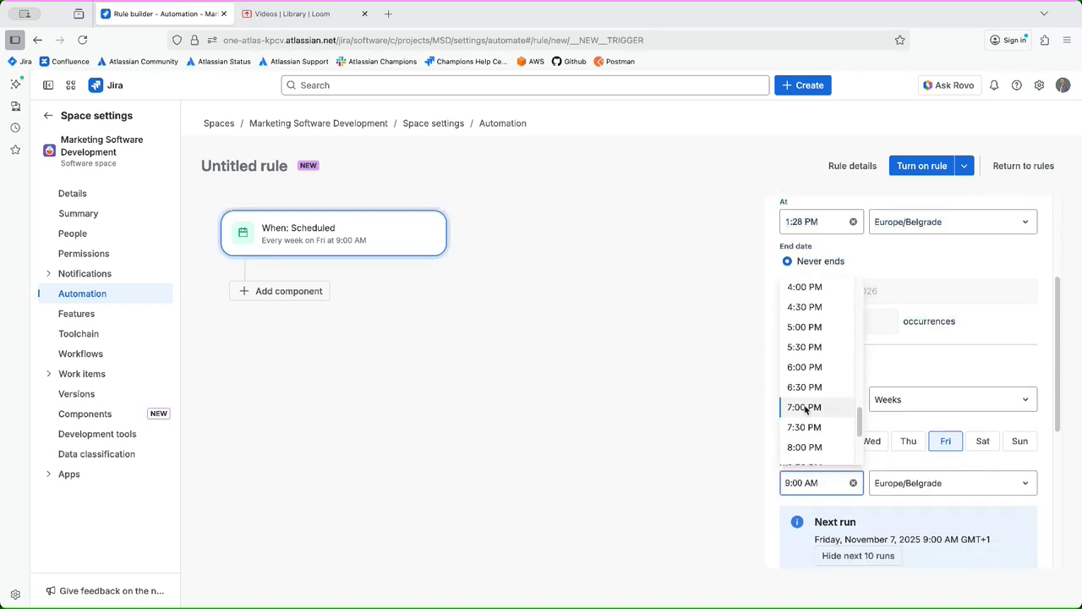
click(807, 347)
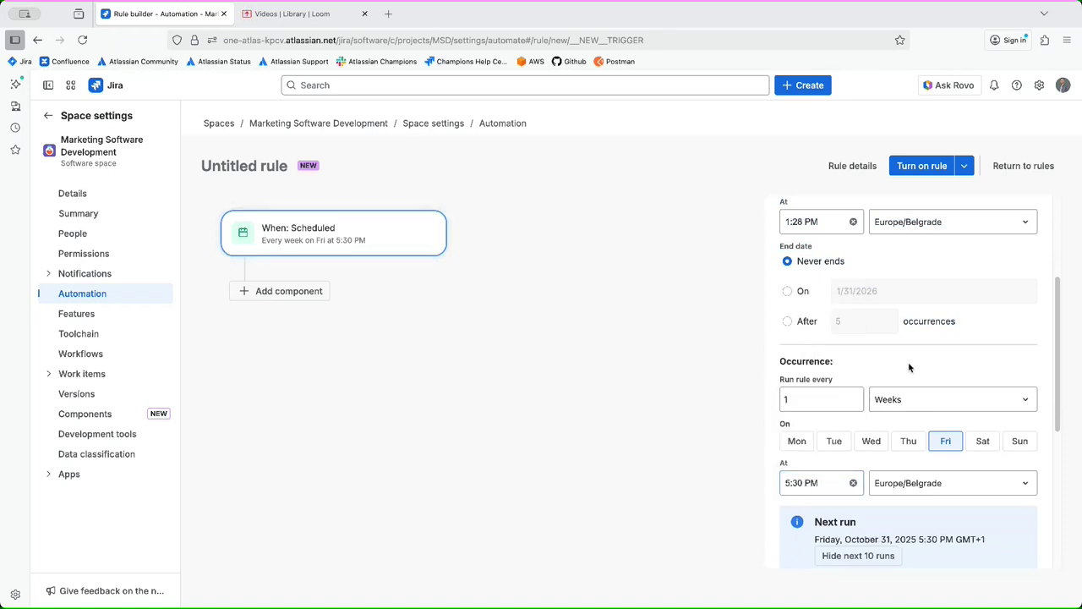
Set the start time of the Scheduled trigger to 9:00 AM
scroll(909, 366, up, 2)
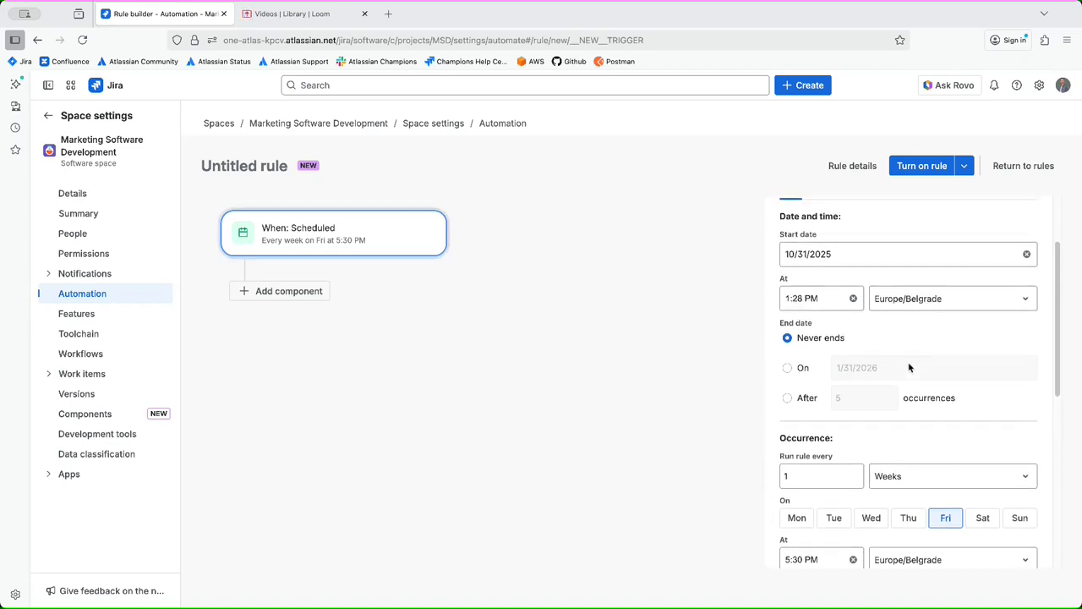
scroll(909, 367, up, 1)
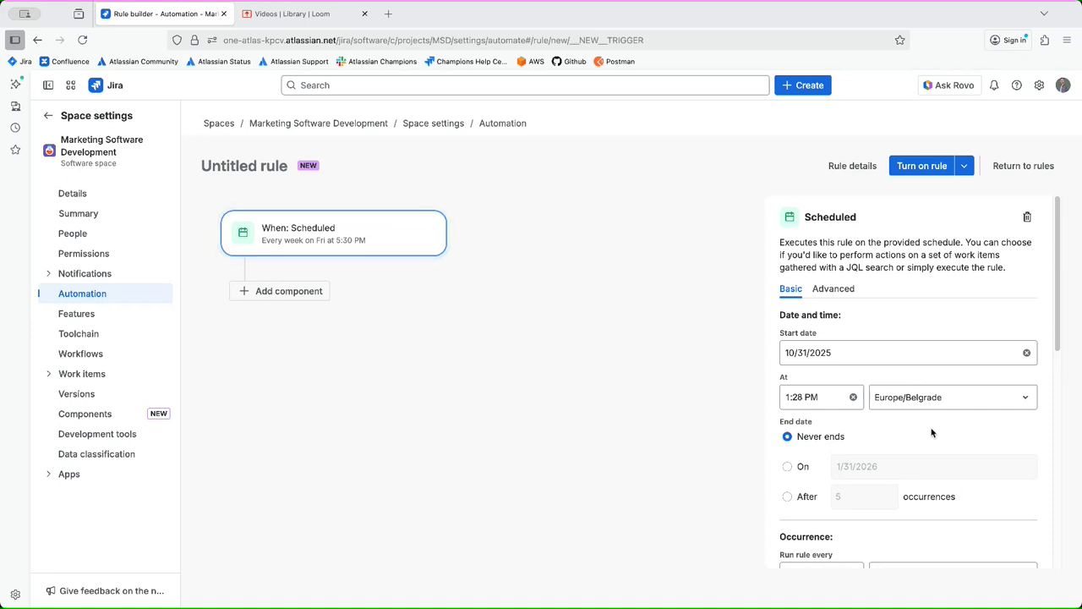
click(837, 402)
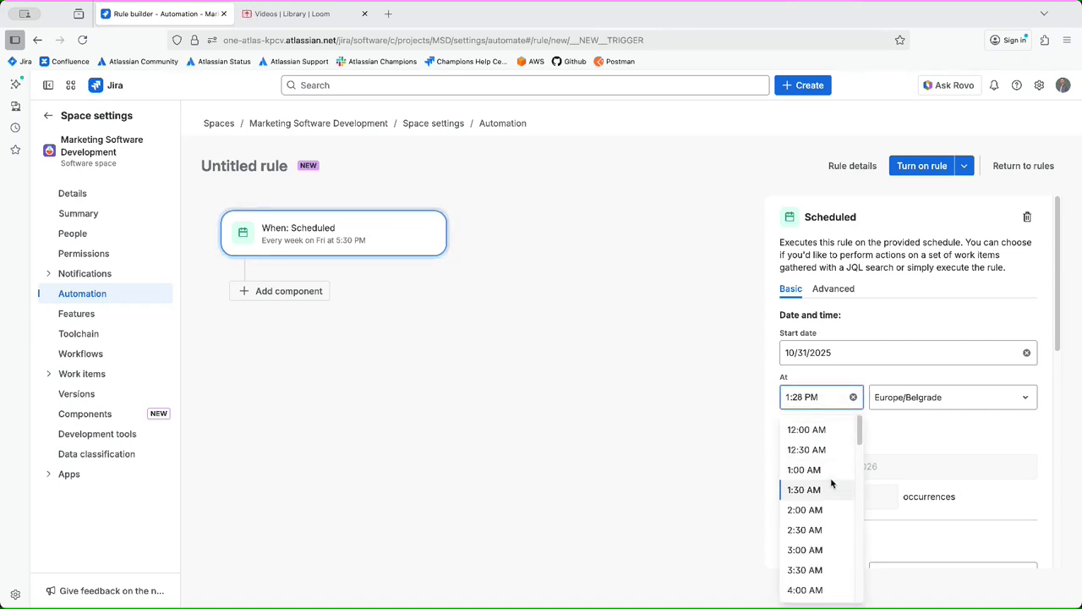
scroll(832, 483, down, 5)
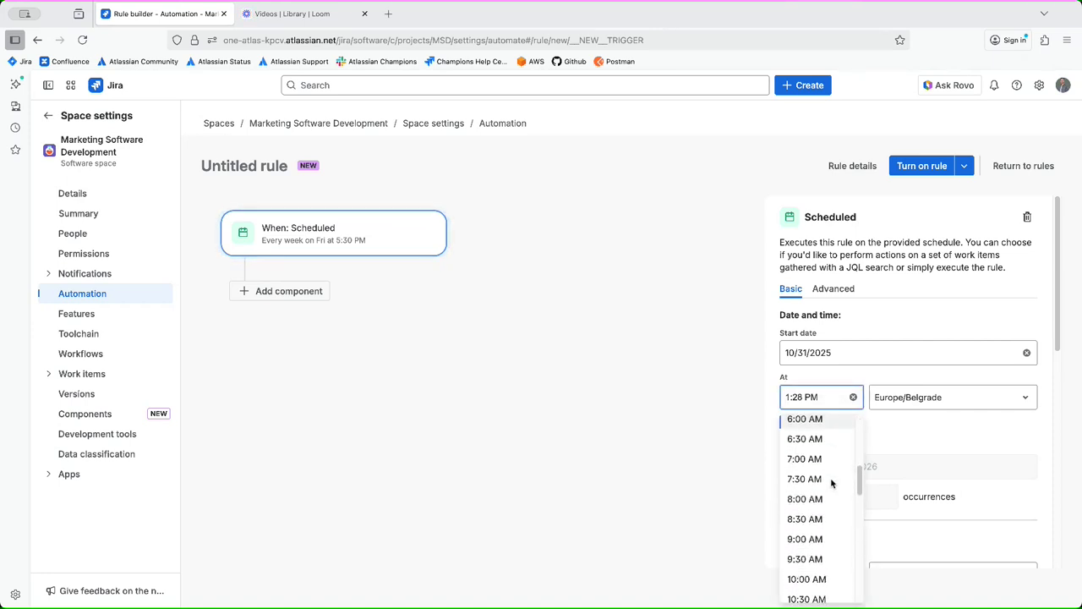
click(822, 542)
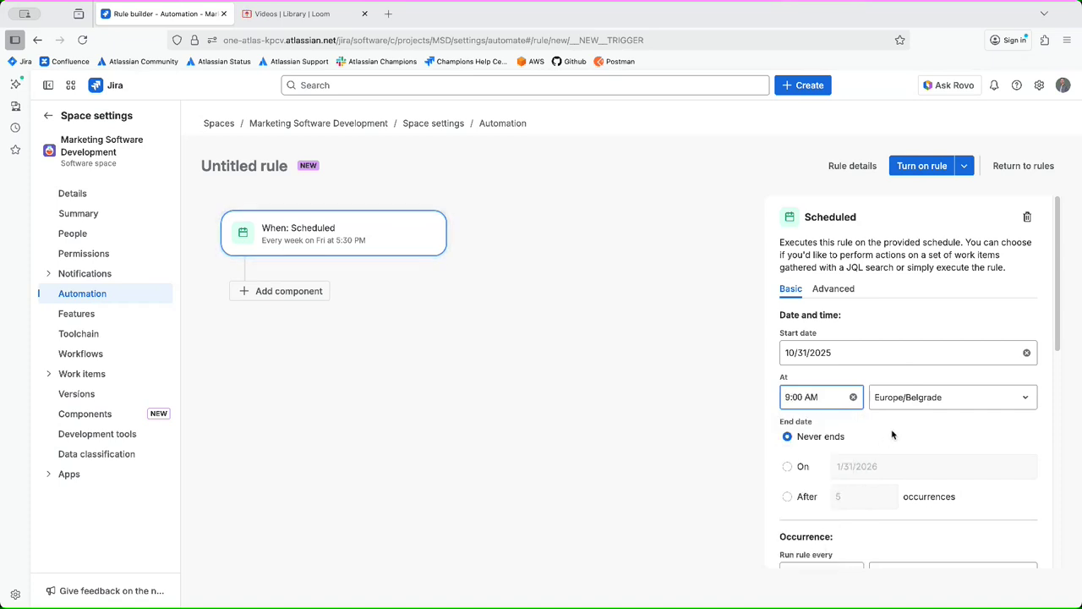
click(910, 420)
Set the Scheduled trigger's start date to 11/1/2025 and finish configuring the trigger
scroll(911, 420, down, 2)
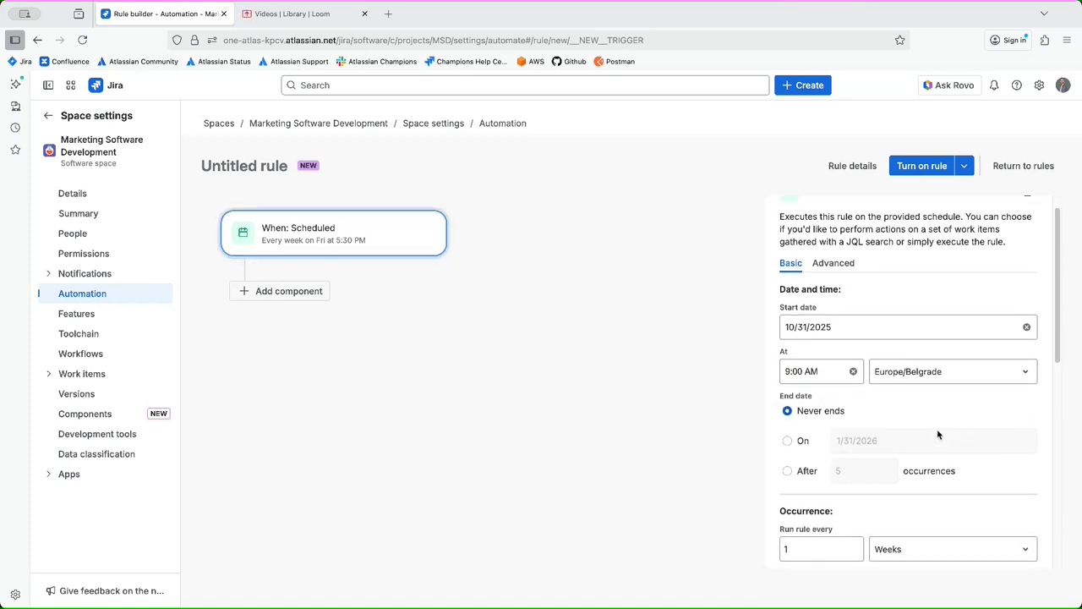
click(851, 291)
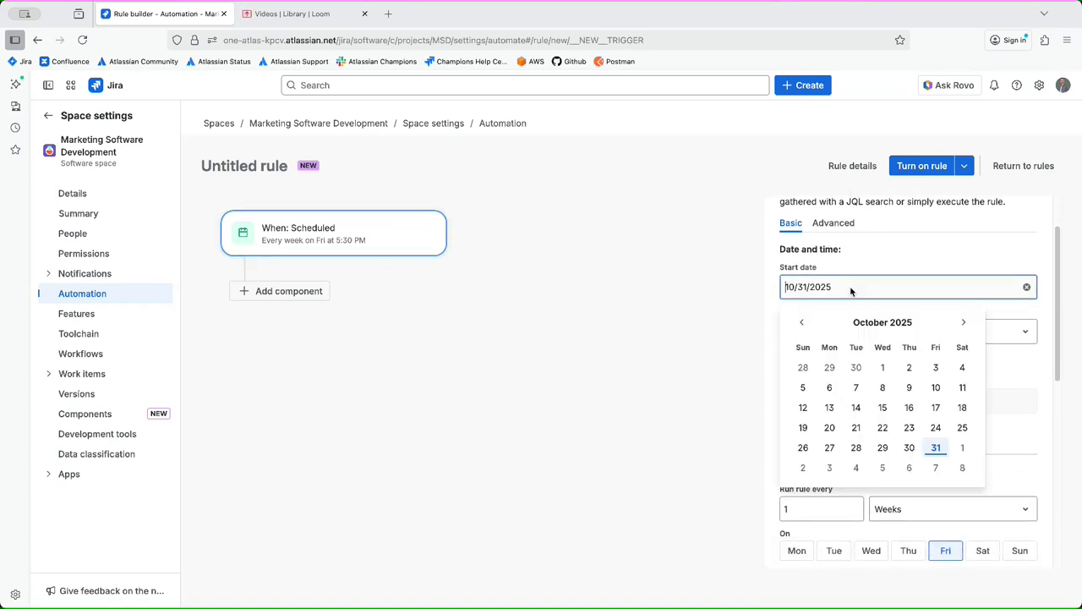
click(961, 448)
click(939, 376)
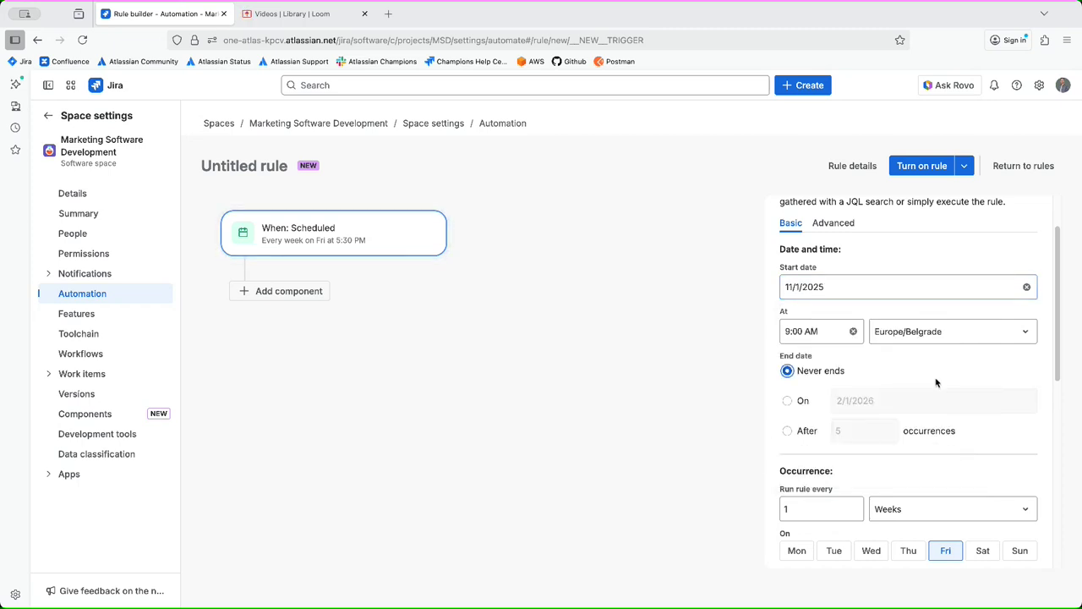
scroll(930, 391, down, 1)
scroll(931, 390, down, 8)
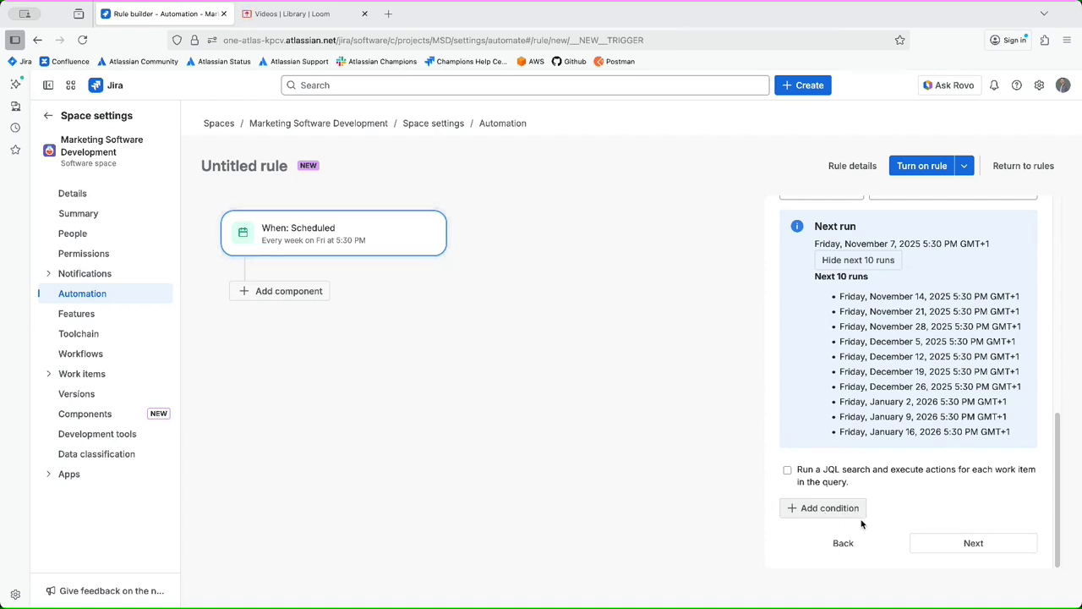
click(969, 543)
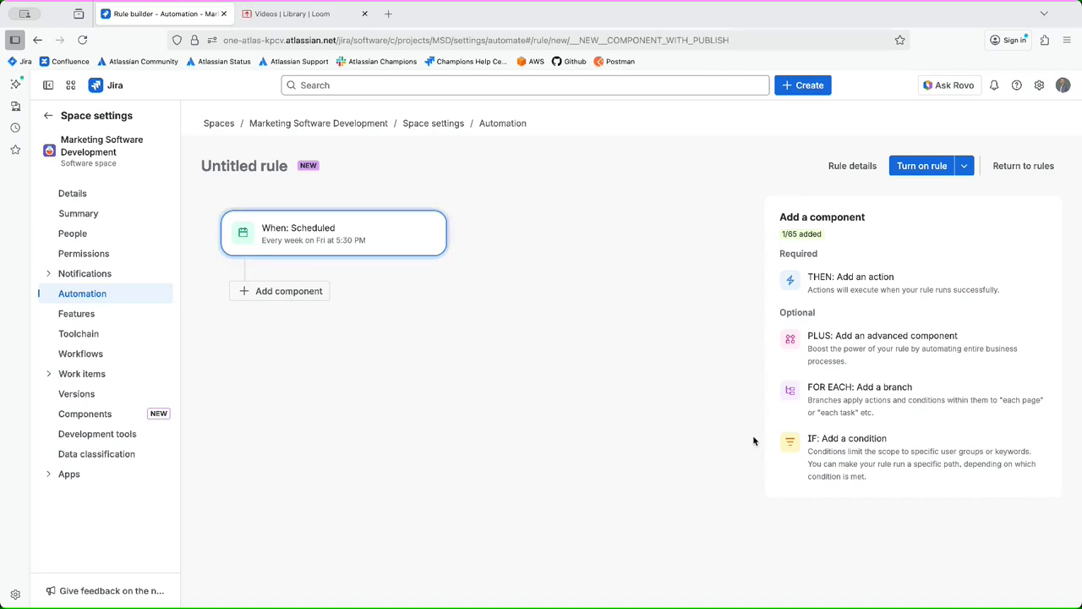
Add a User condition to the rule after the Scheduled trigger
click(825, 454)
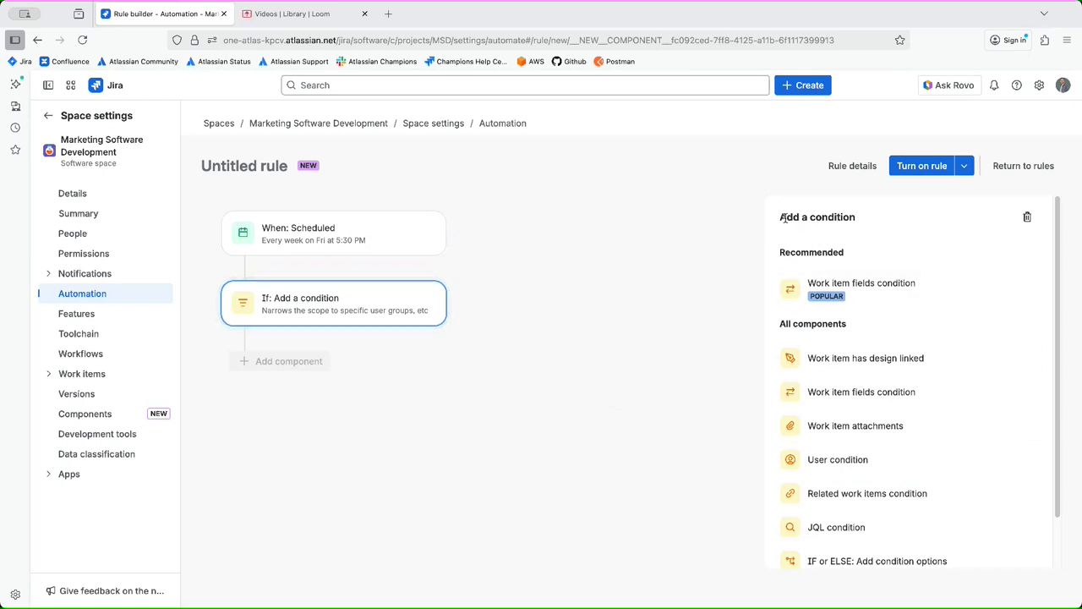
drag(779, 216, 859, 220)
scroll(954, 331, down, 1)
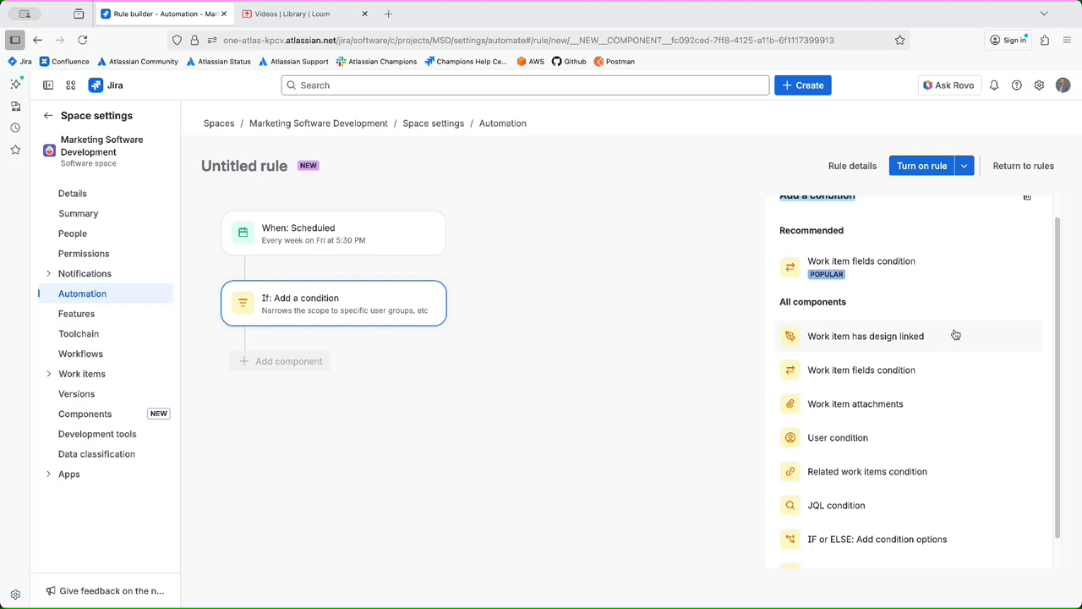
scroll(955, 335, down, 1)
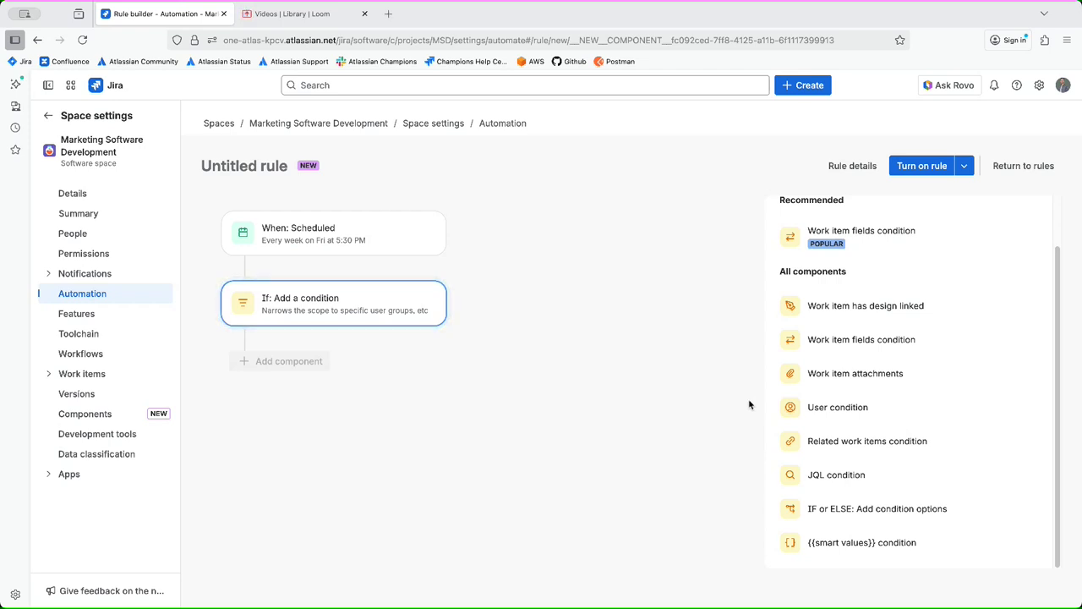
click(828, 408)
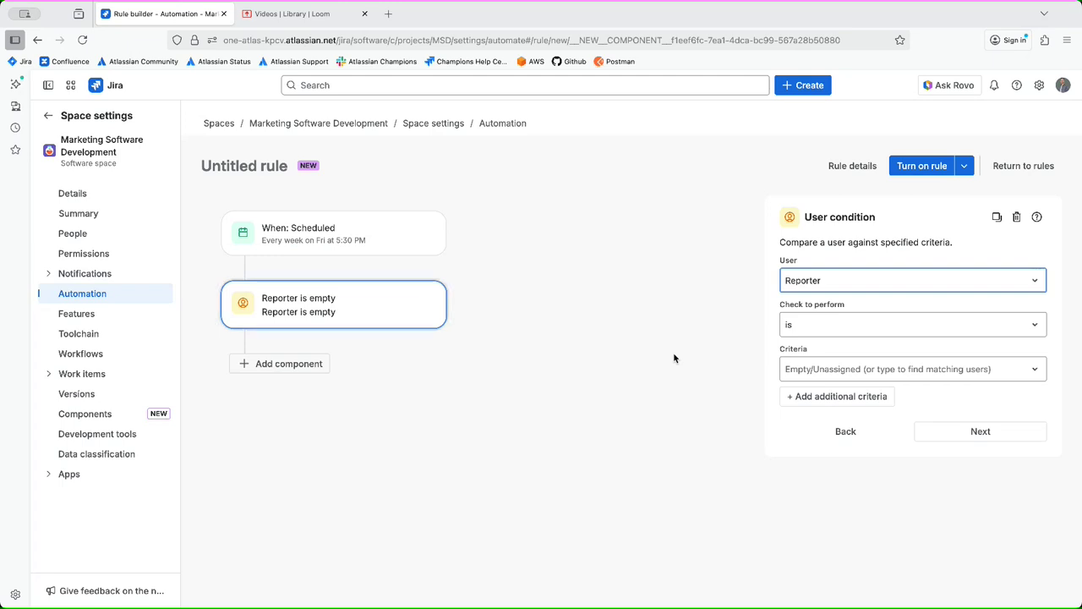
Configure the User condition to check that the Assignee is in the Administrators role, and finish it
click(809, 290)
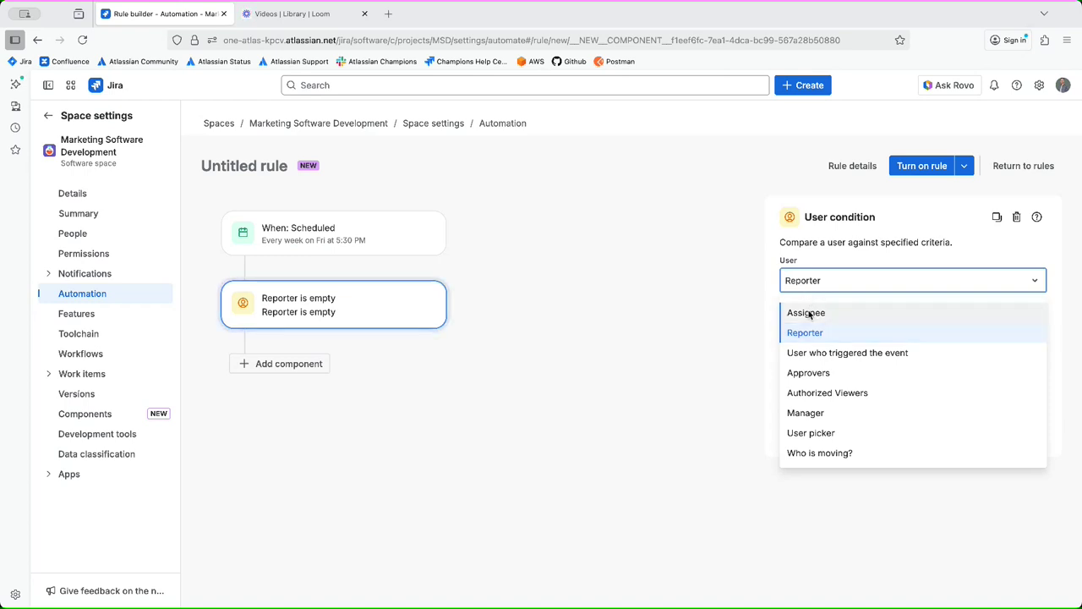
click(806, 312)
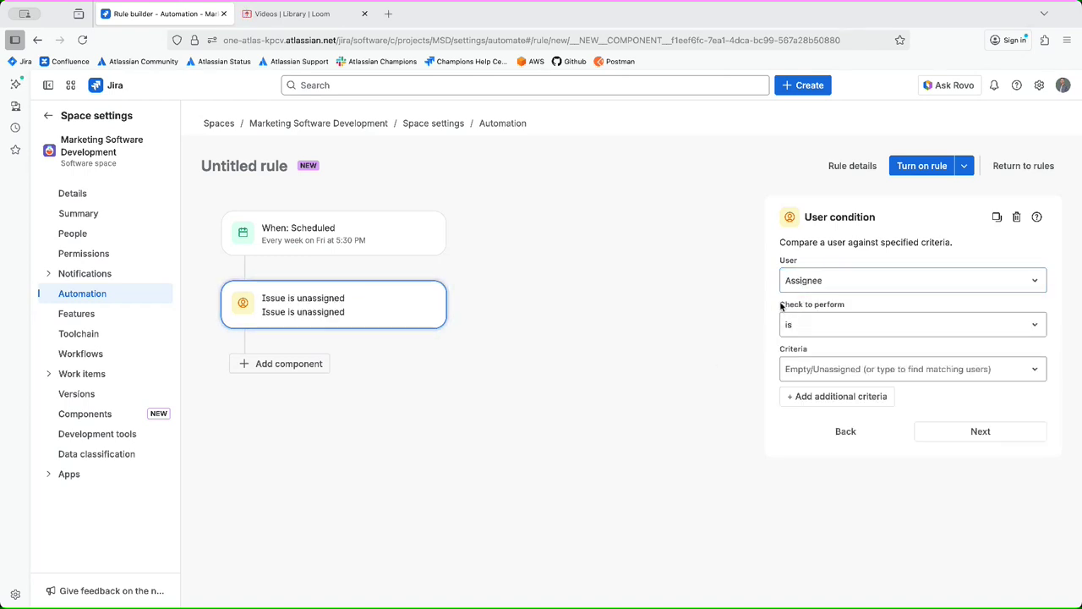
drag(779, 306, 840, 308)
click(847, 328)
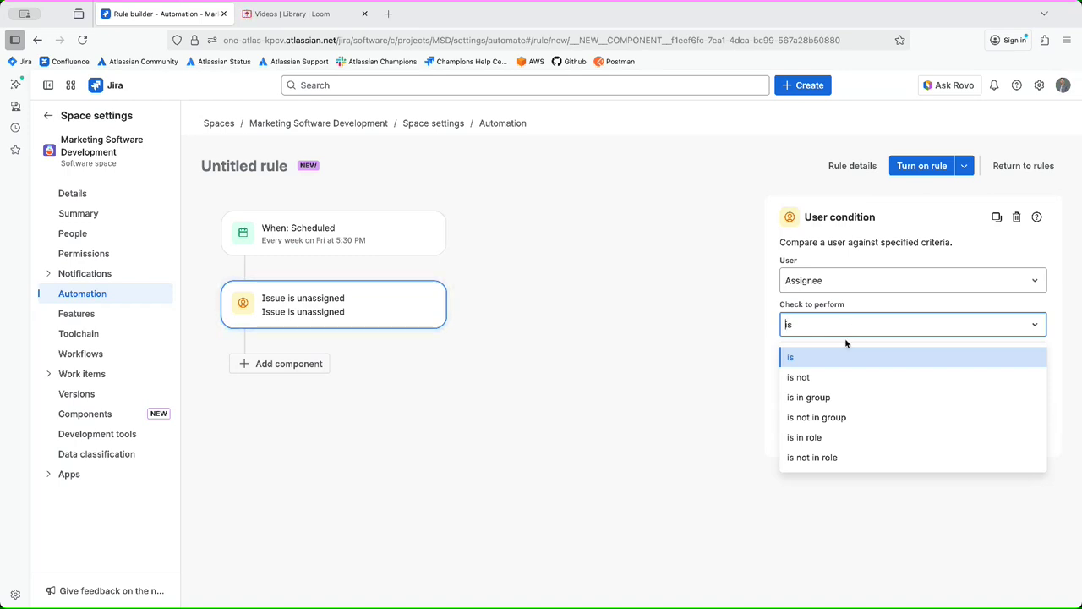
click(820, 437)
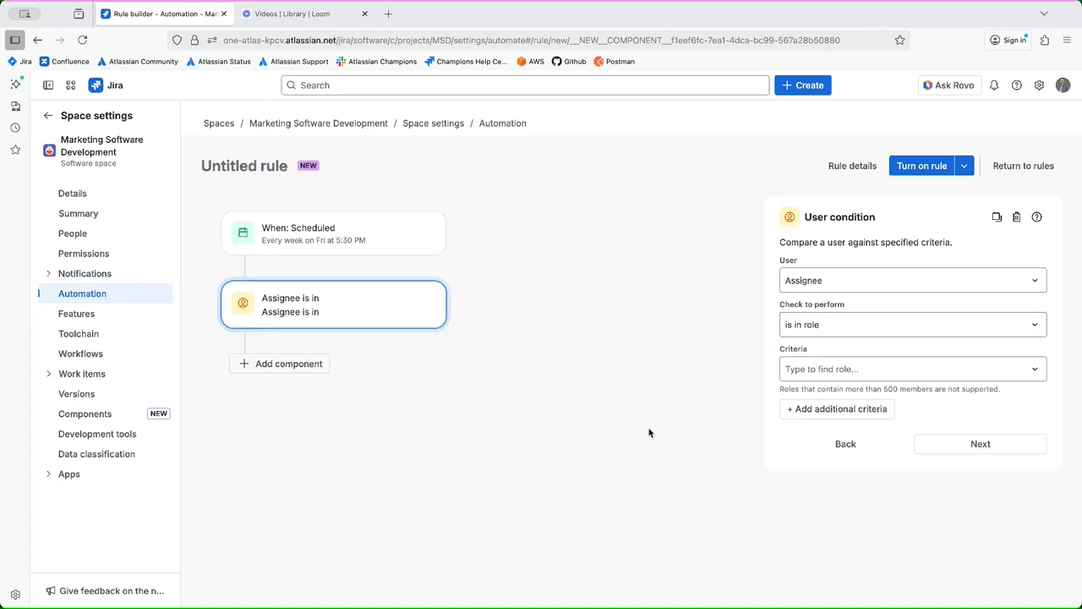
click(811, 381)
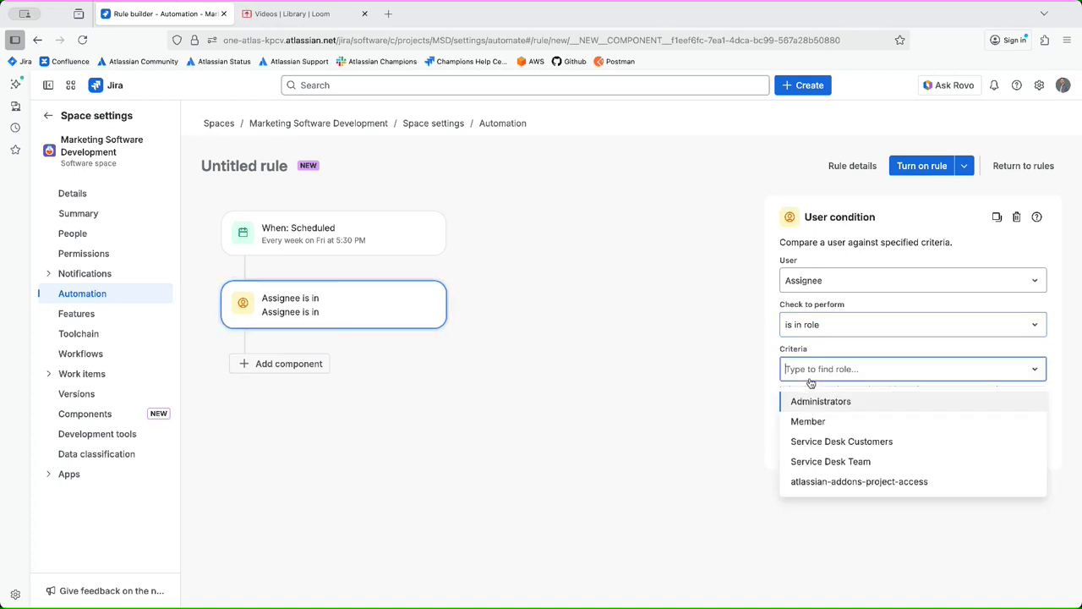
click(817, 403)
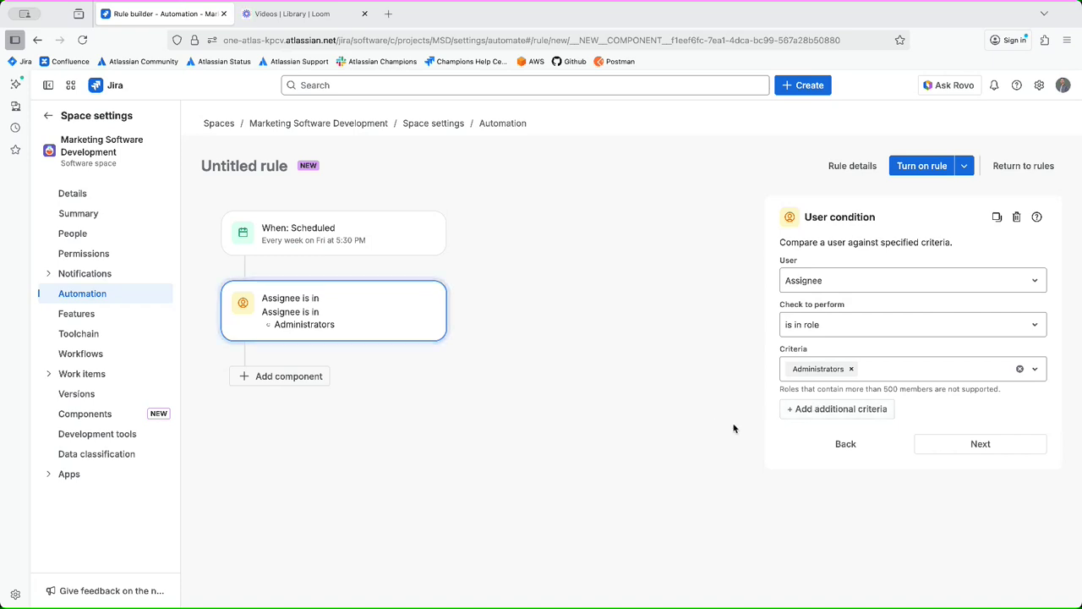
click(986, 452)
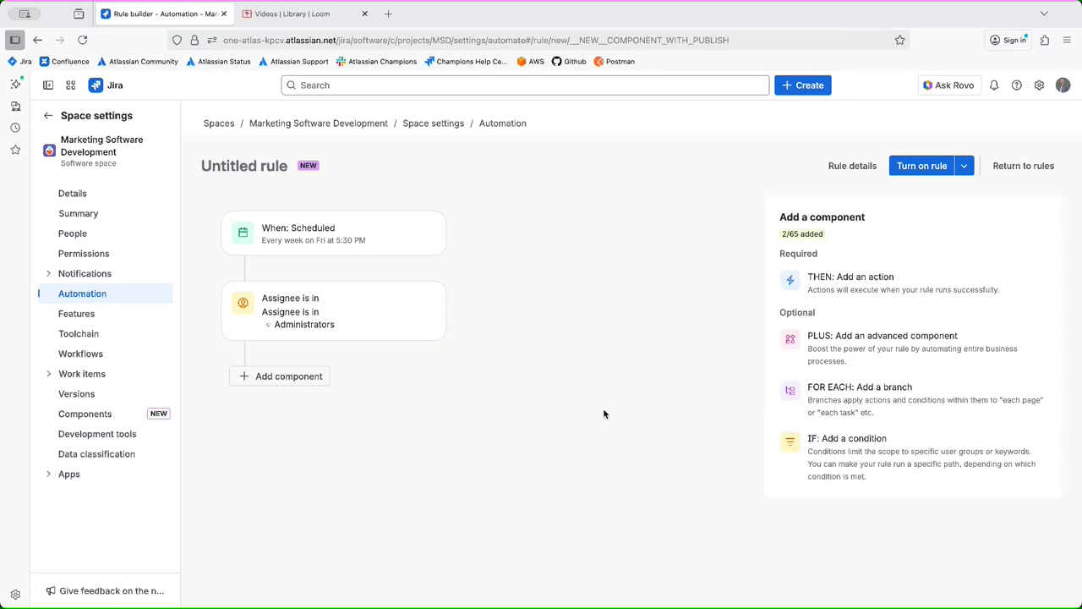
Add an Edit work item action to the rule after the assignee condition
drag(782, 238, 807, 237)
click(821, 236)
click(837, 279)
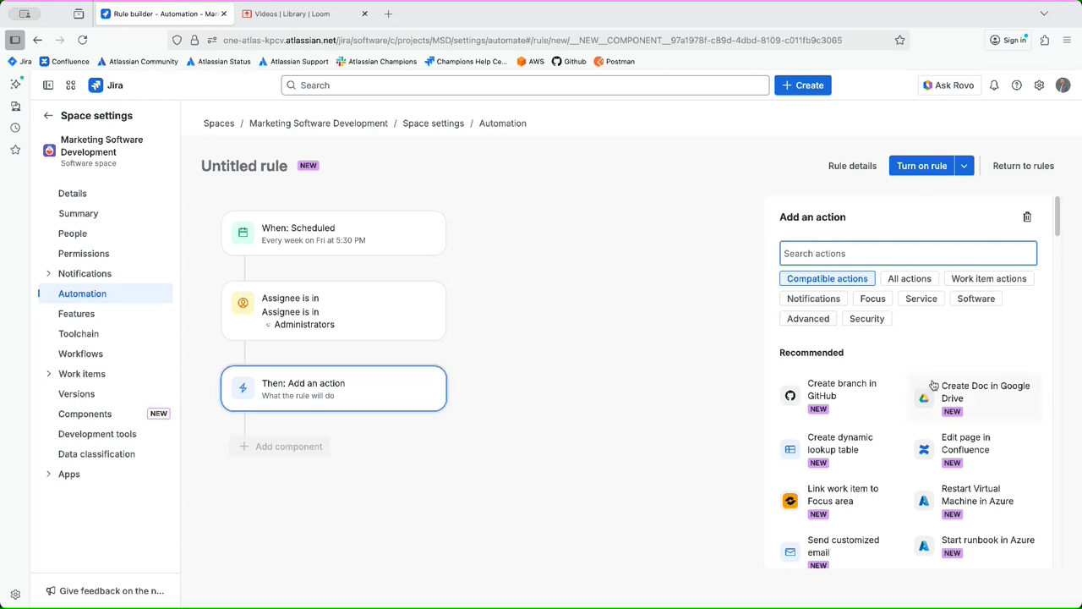
scroll(934, 385, down, 1)
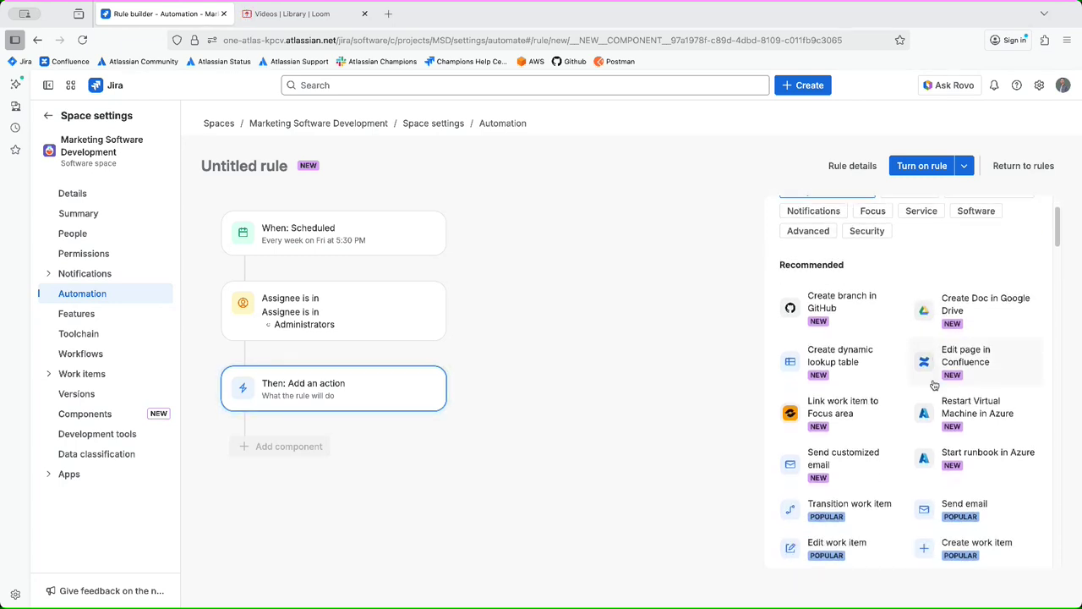
scroll(934, 385, up, 2)
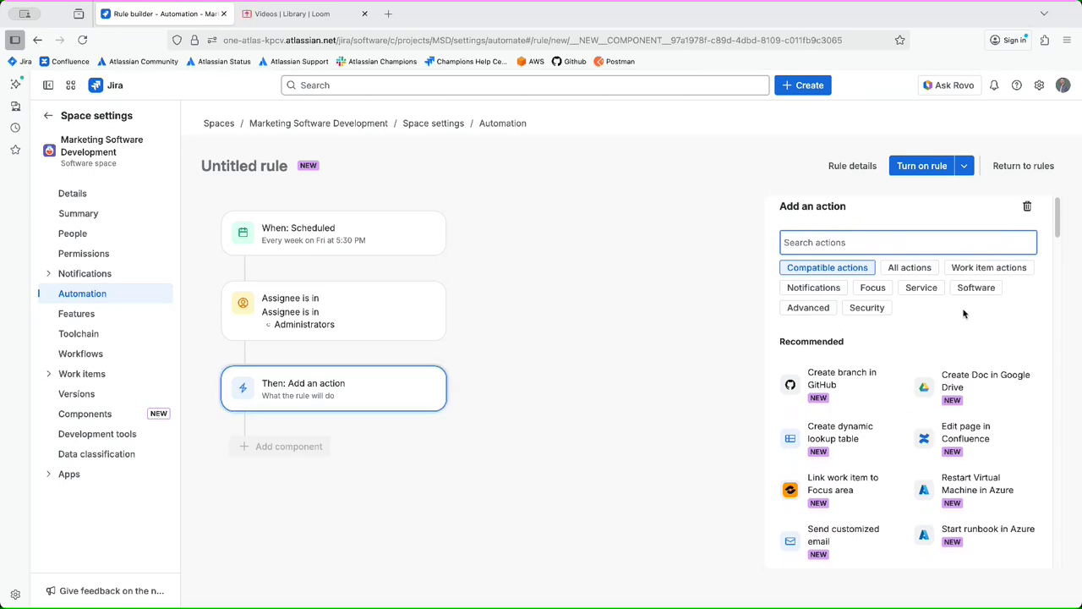
scroll(961, 315, down, 1)
scroll(959, 317, down, 3)
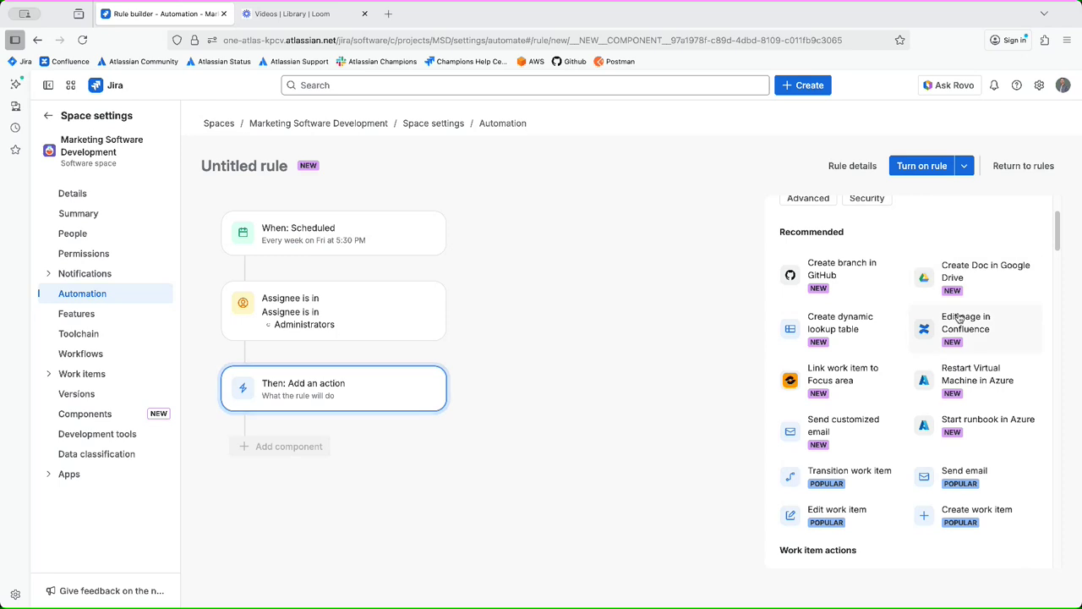
scroll(962, 314, down, 1)
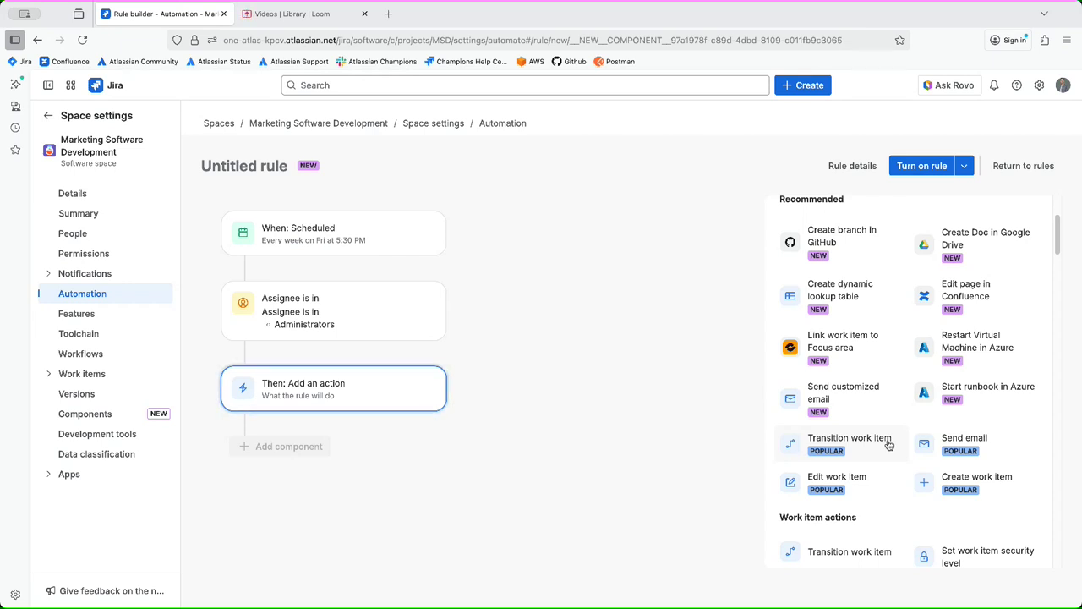
scroll(889, 446, down, 1)
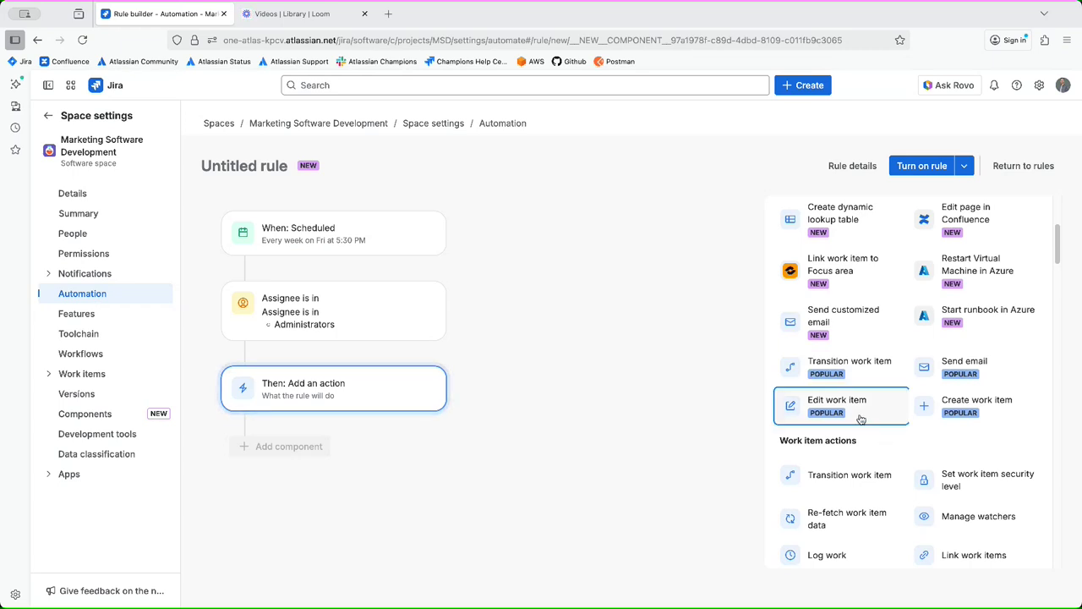
click(860, 416)
click(985, 343)
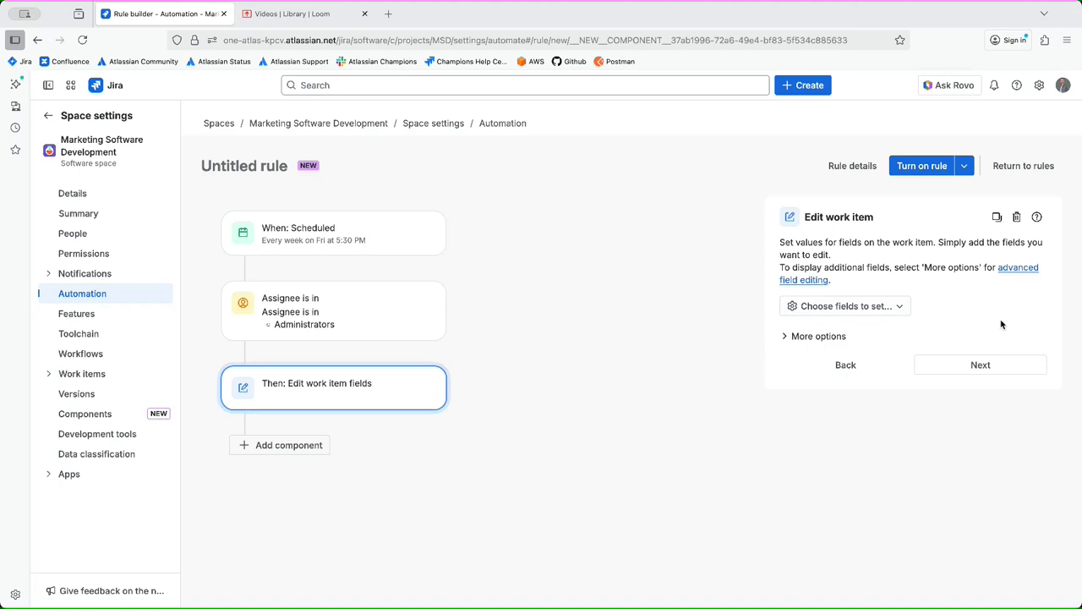
Browse the fields that the Edit work item action can set, and delete the action from the rule
click(859, 307)
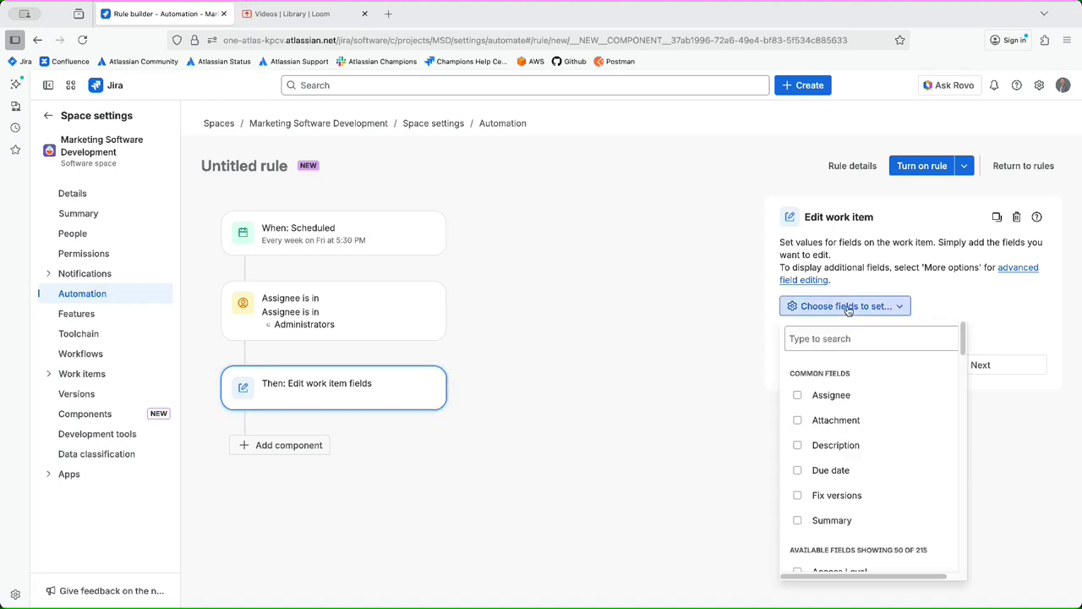
scroll(871, 477, down, 1)
scroll(871, 476, down, 1)
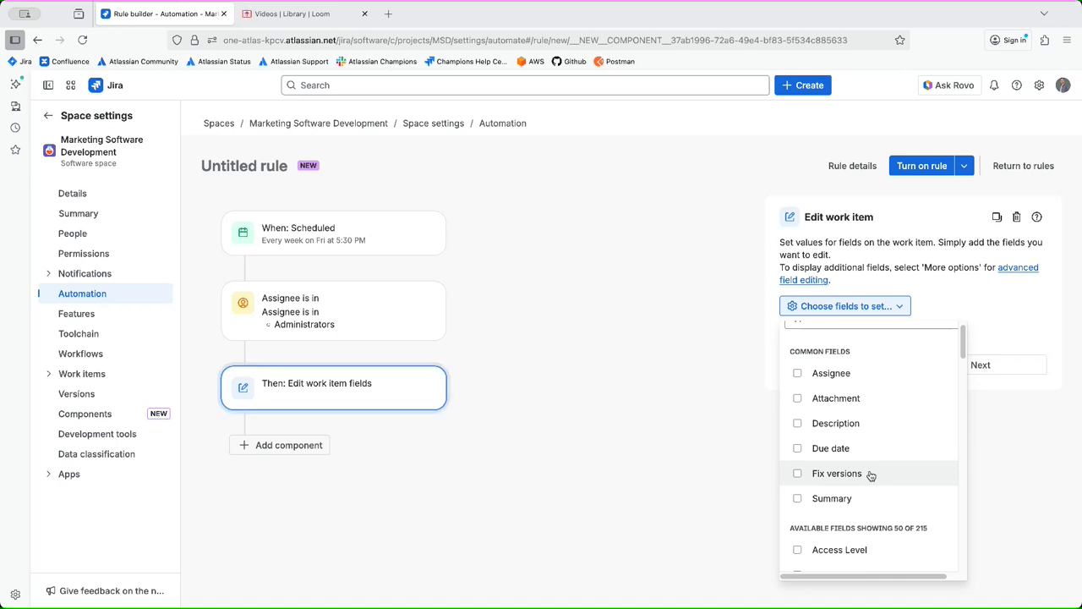
scroll(871, 475, down, 4)
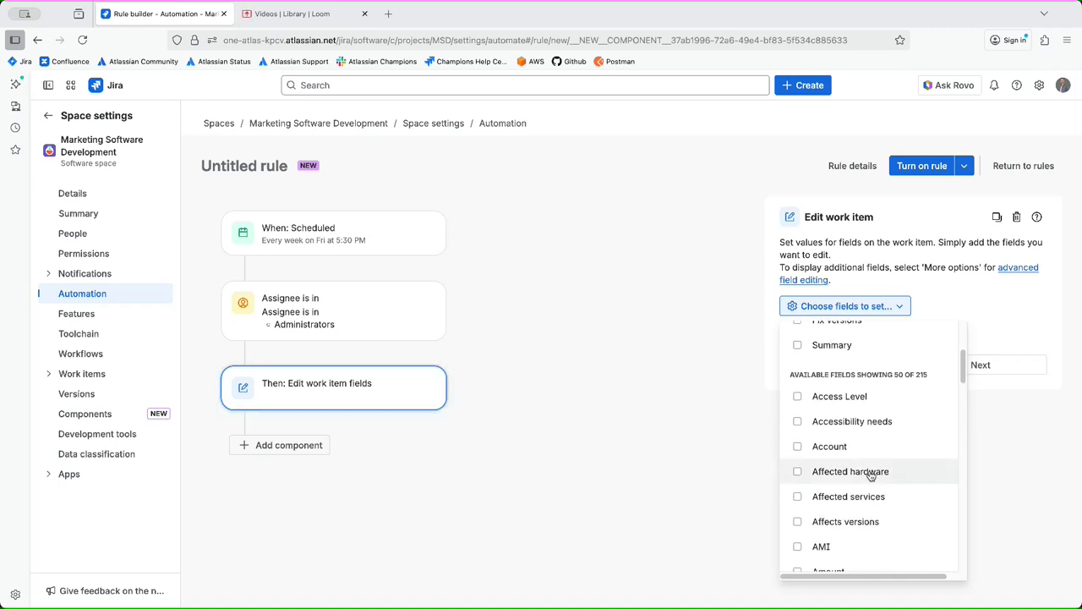
scroll(871, 475, down, 3)
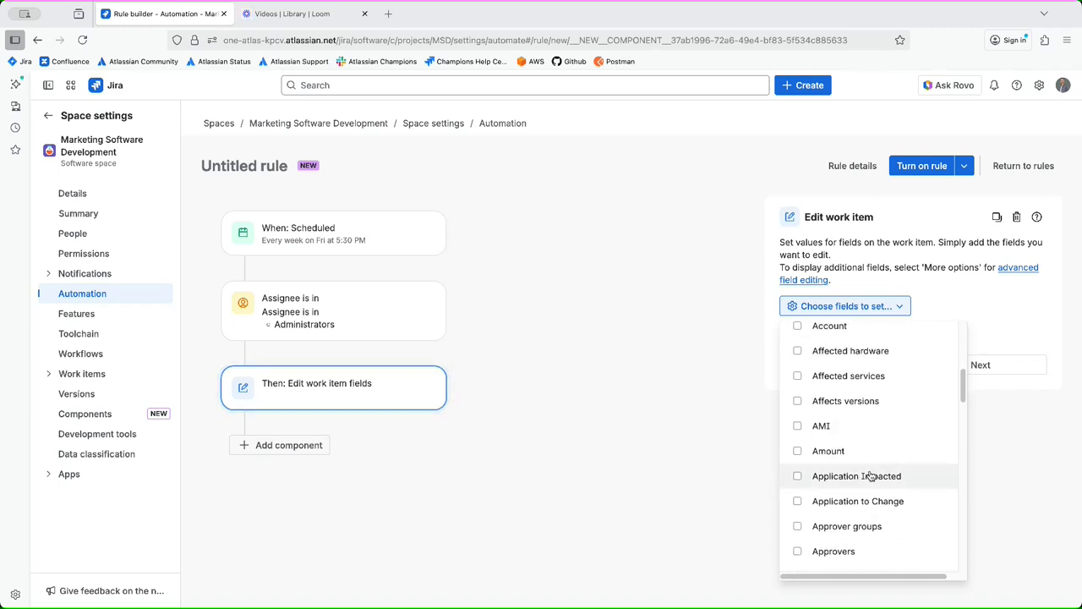
click(686, 383)
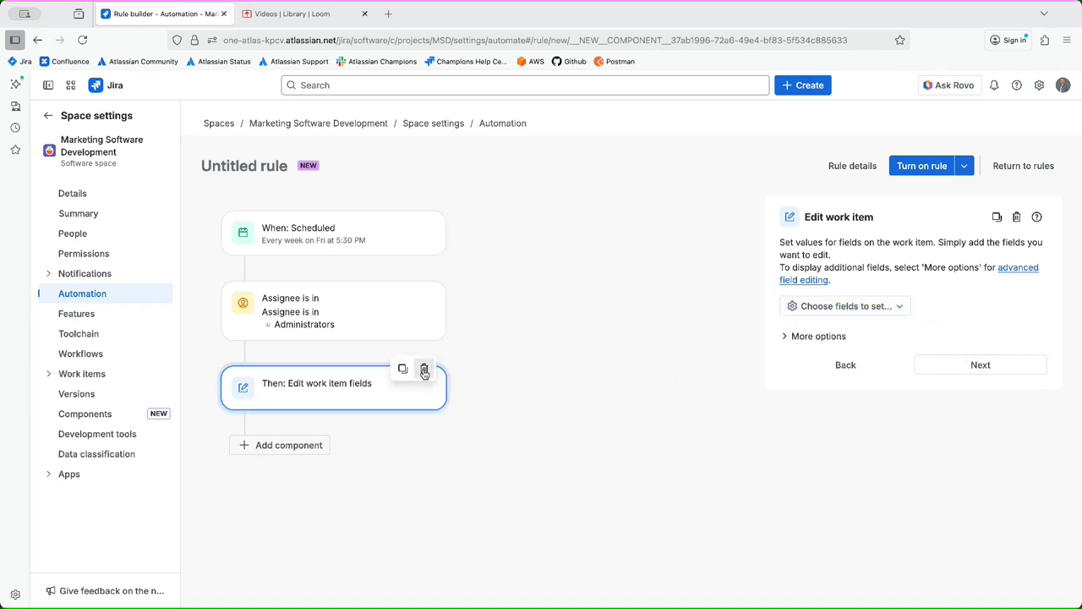
click(424, 369)
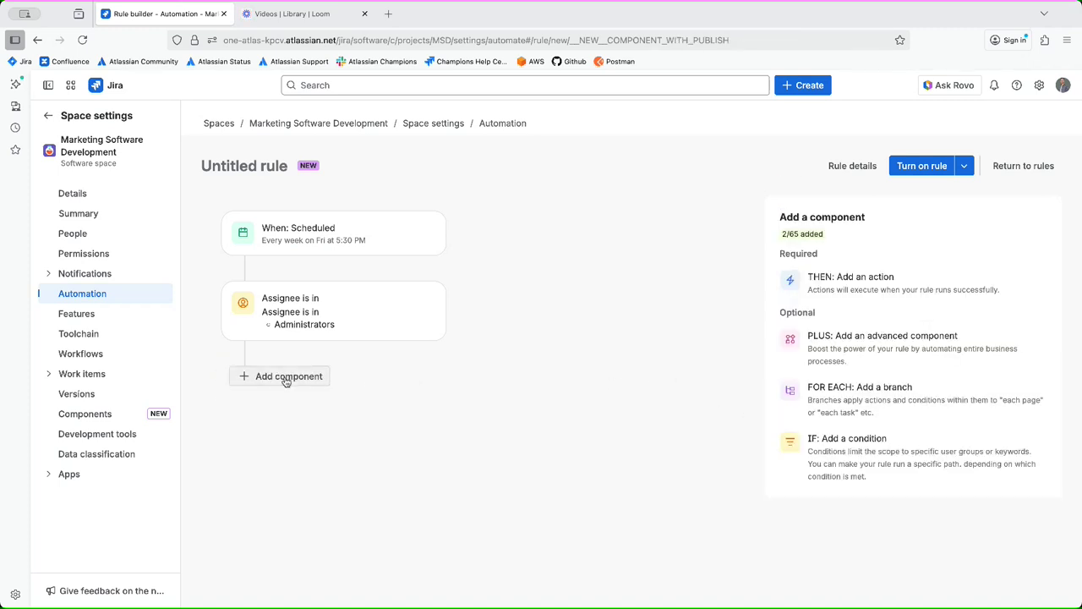
Add a Create work item action to the rule after the assignee condition
click(883, 296)
scroll(883, 414, down, 4)
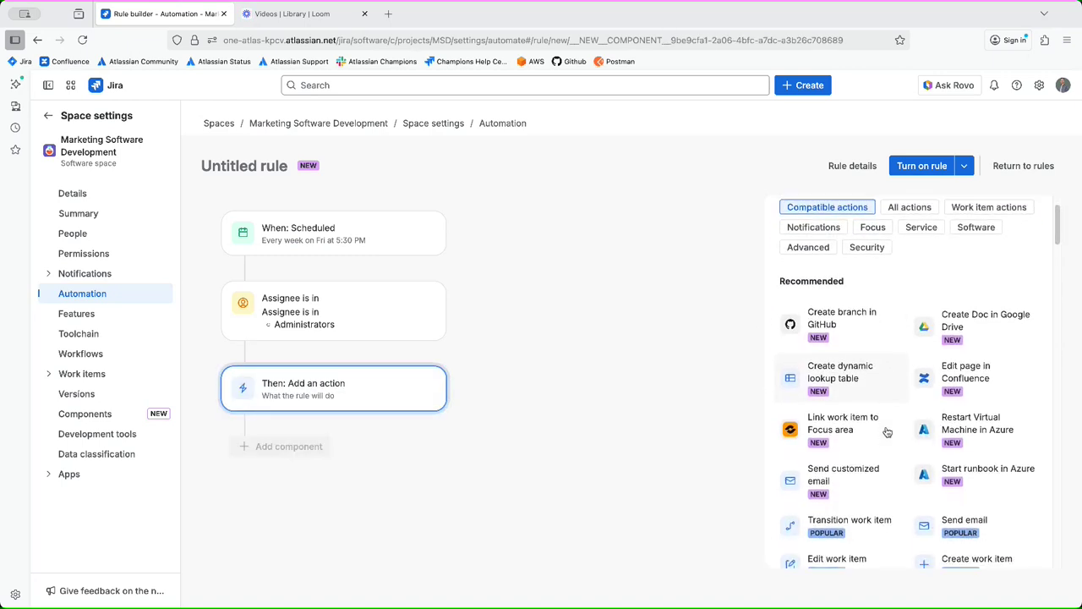
scroll(887, 432, down, 5)
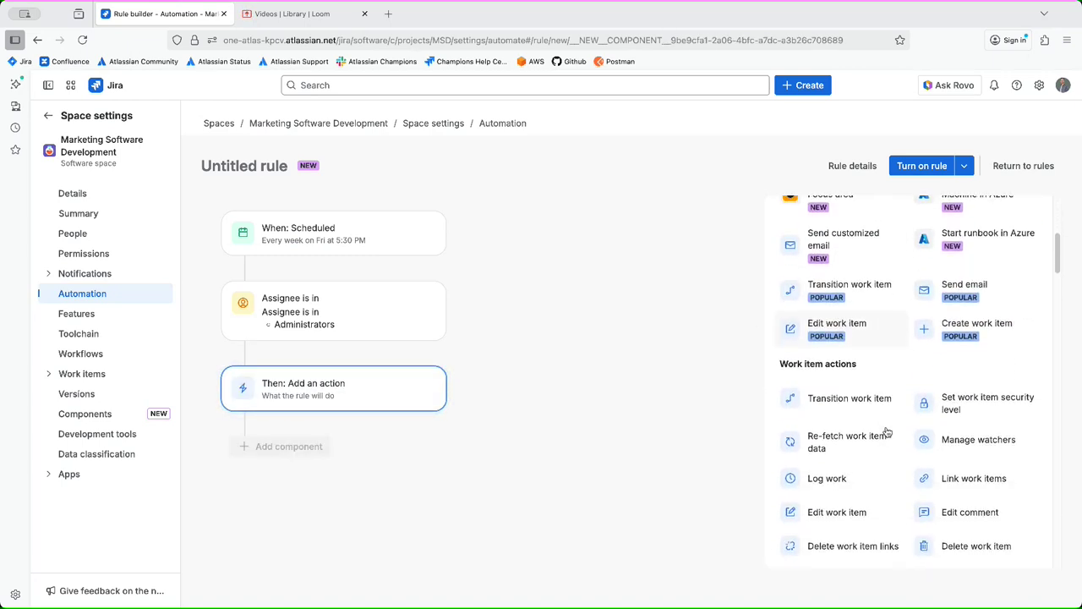
scroll(888, 431, down, 3)
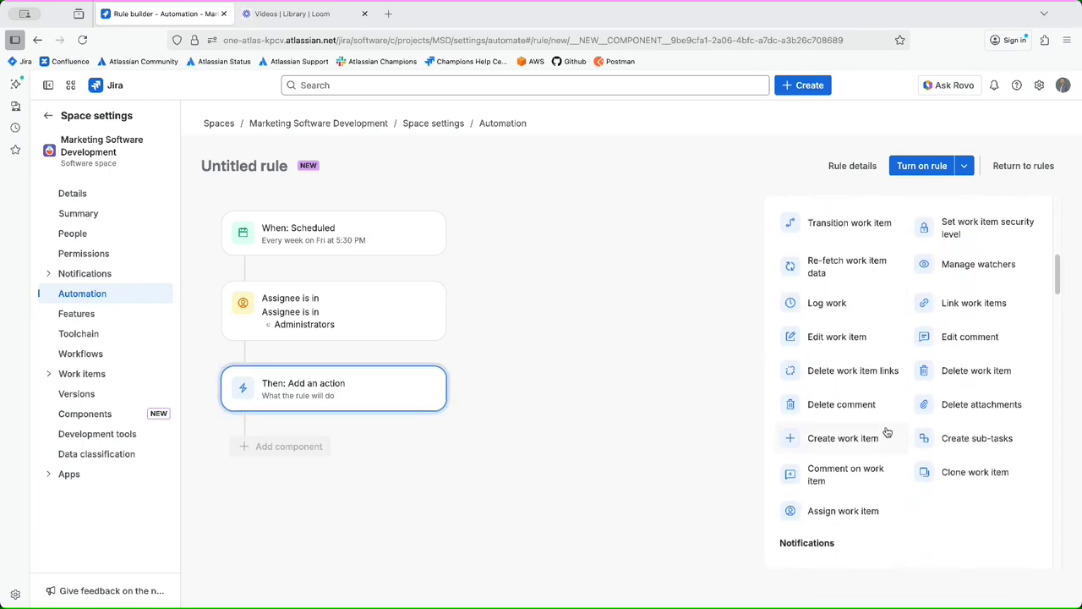
scroll(887, 432, up, 6)
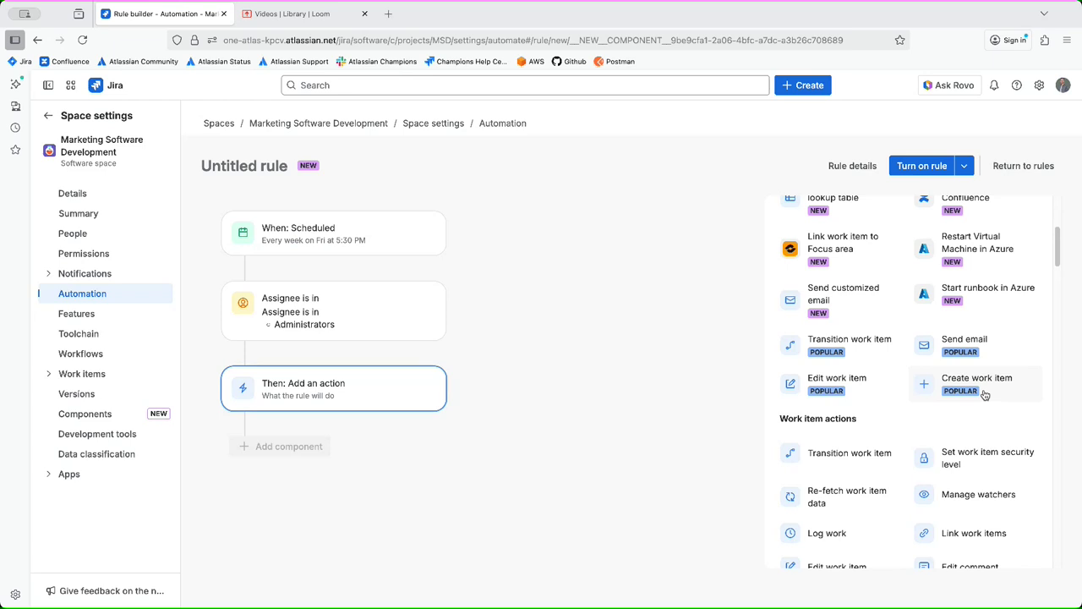
click(978, 382)
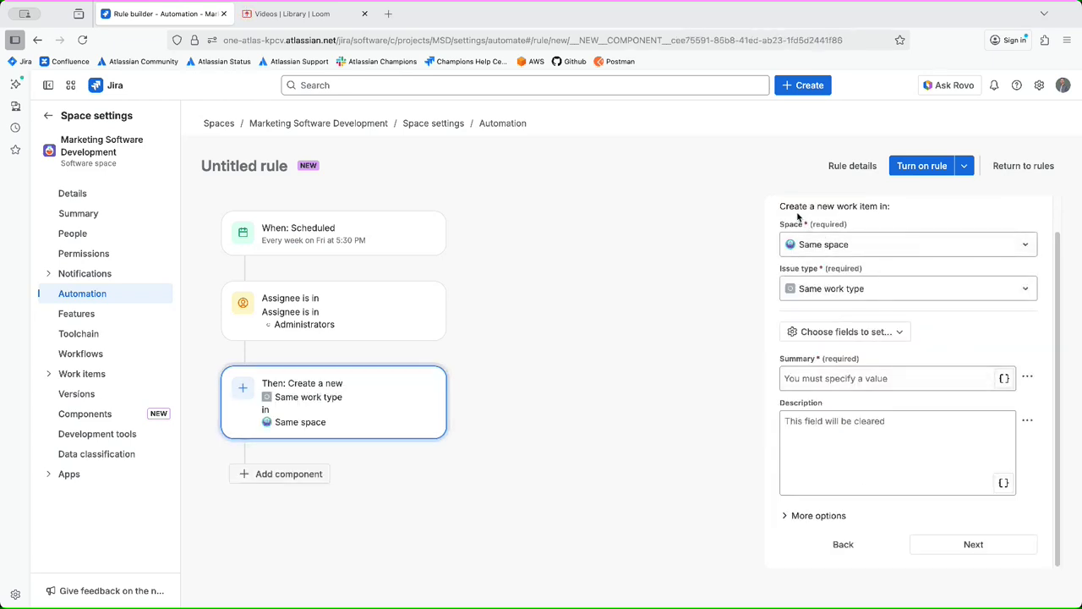
Keep the space as Same space for the new work item, and set its issue type to Task
drag(787, 206, 884, 211)
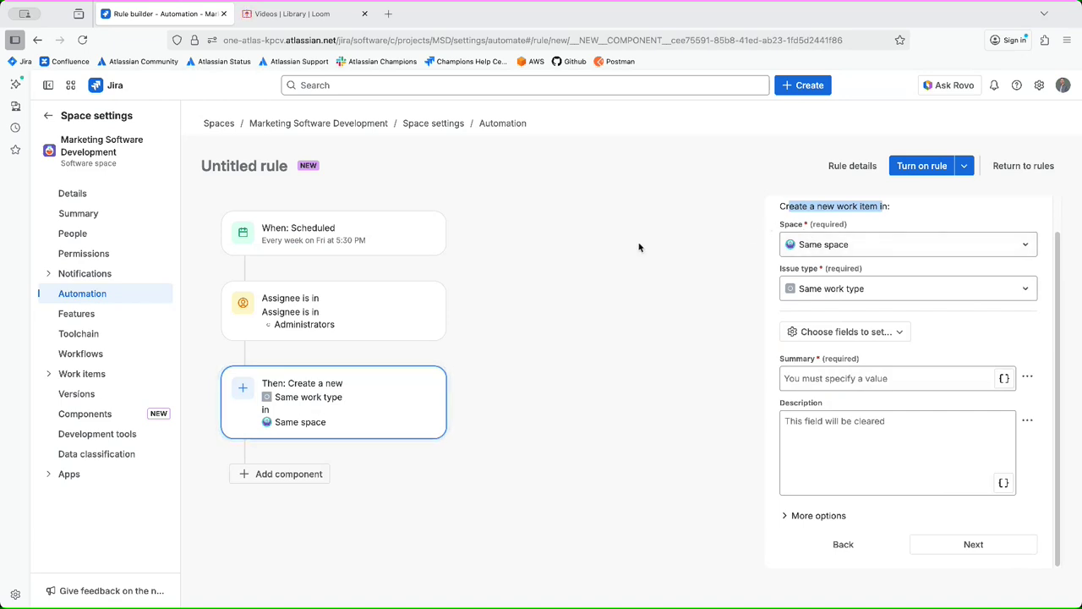
drag(63, 138, 116, 154)
click(116, 154)
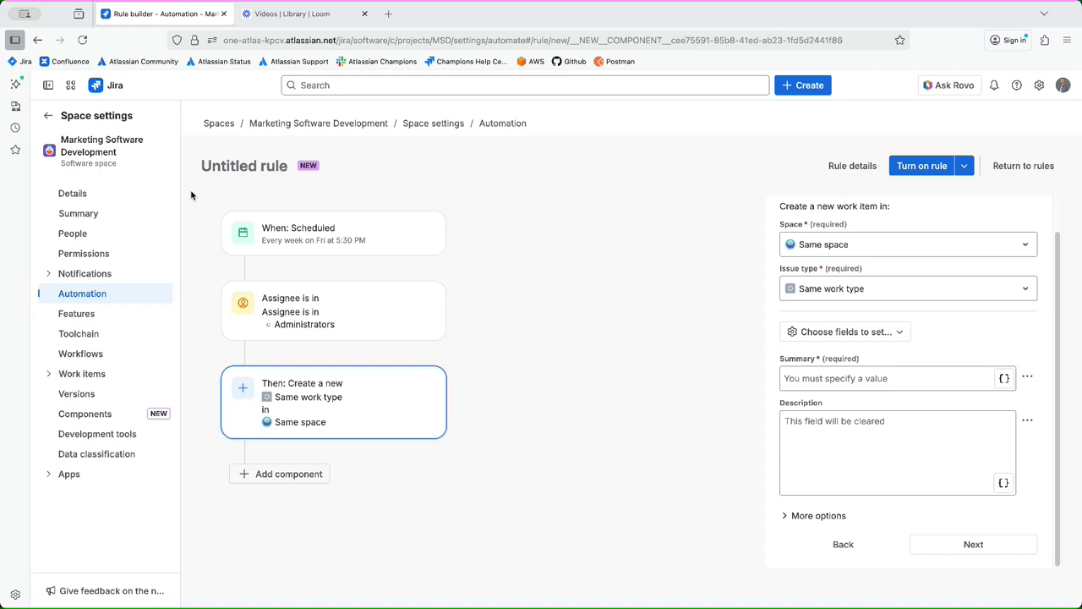
click(835, 247)
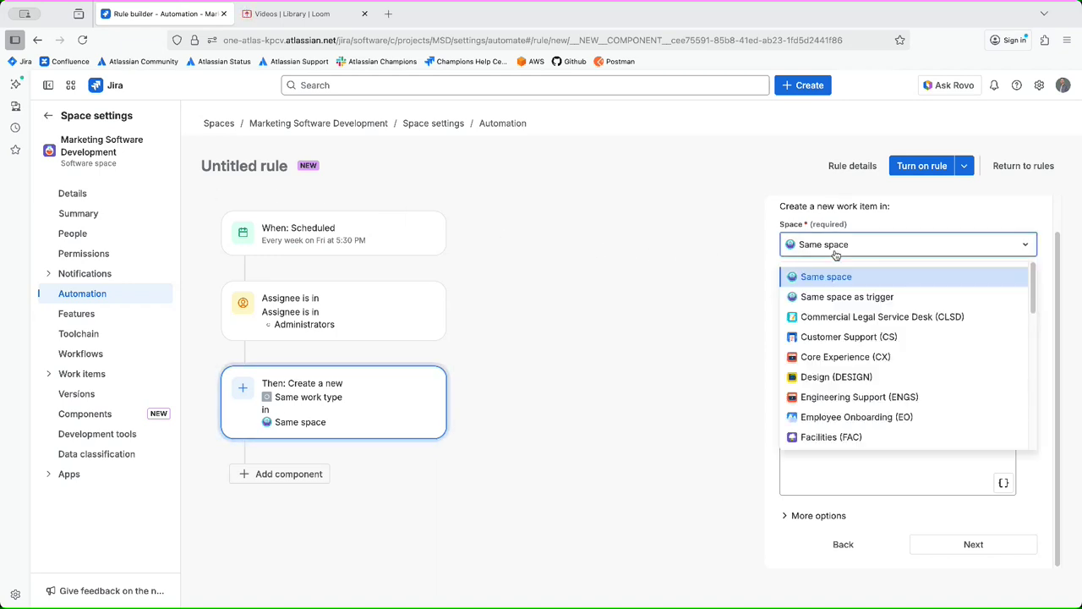
click(837, 249)
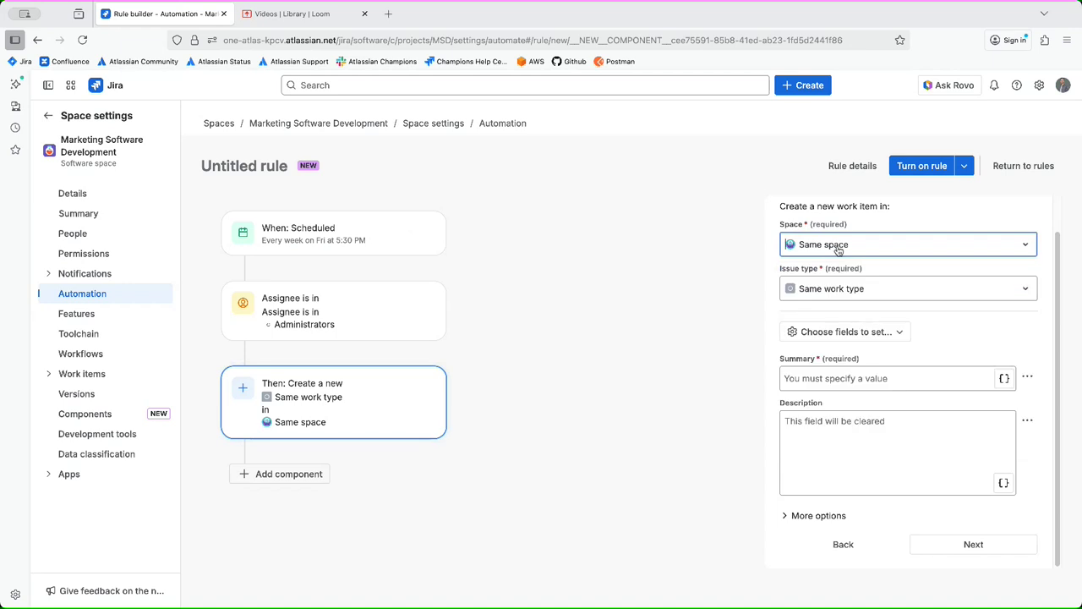
click(835, 291)
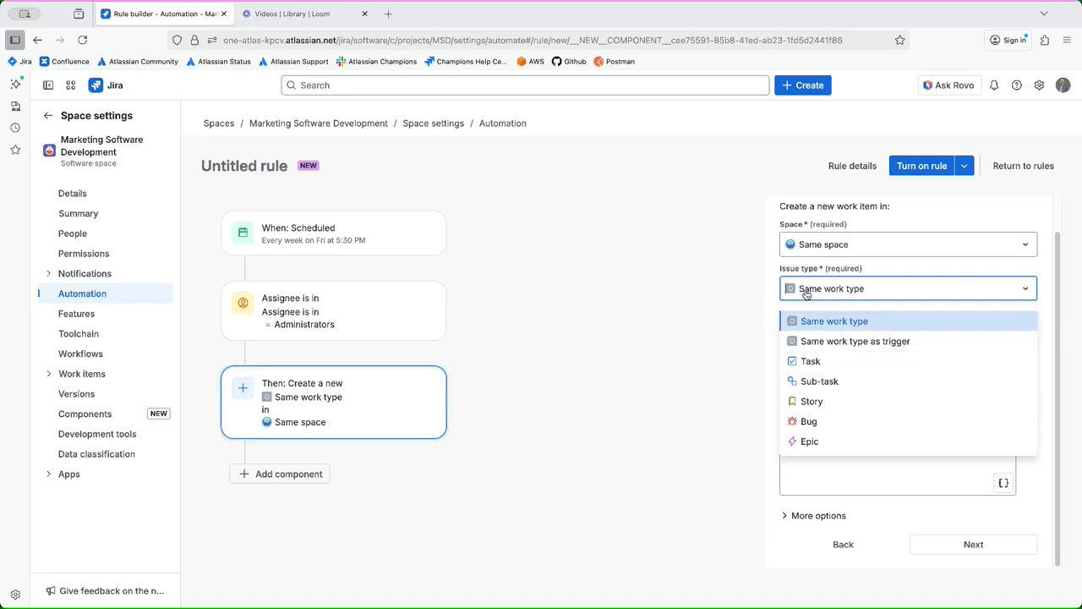
click(844, 364)
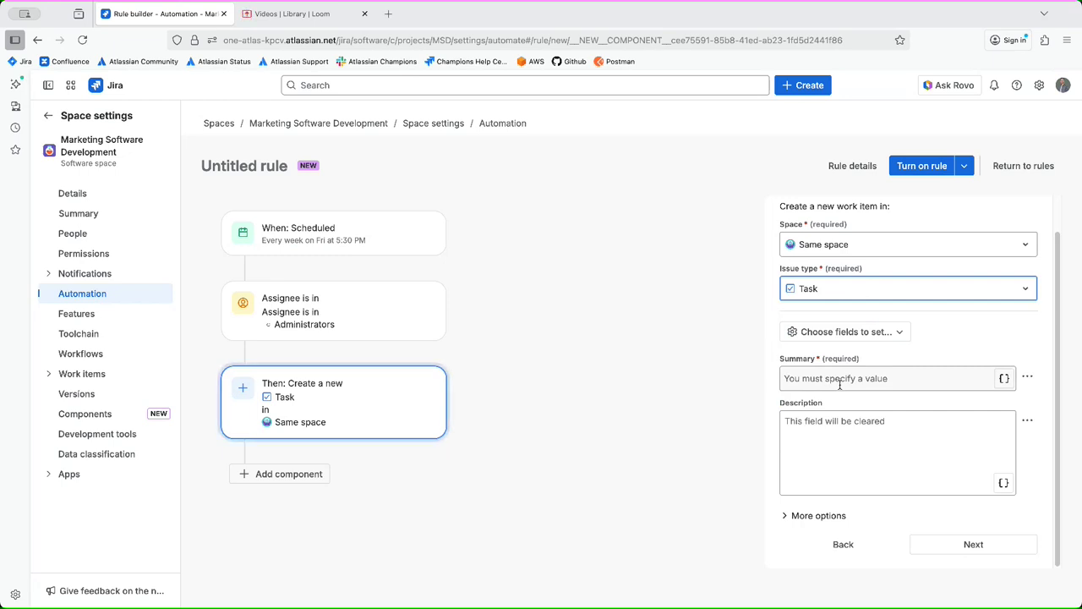
Browse the common and available fields that can be set on the new task
click(901, 334)
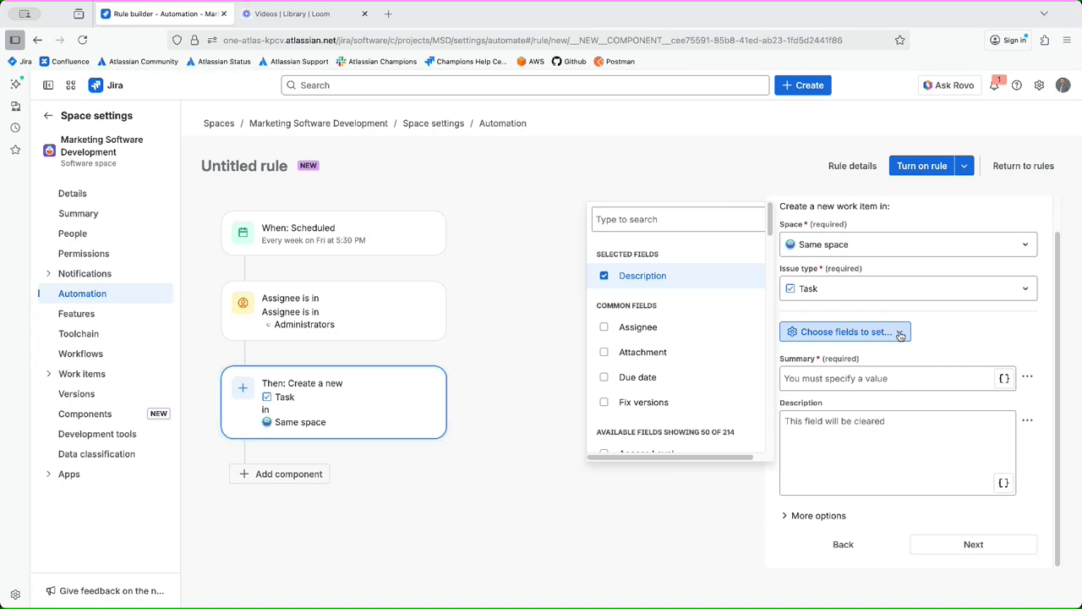
scroll(713, 346, down, 3)
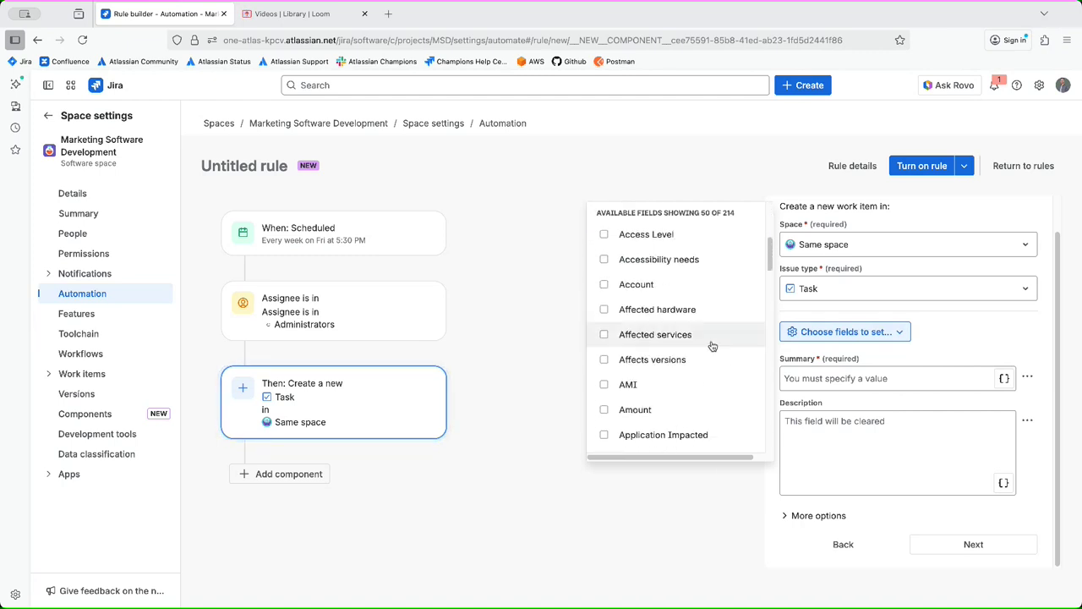
scroll(713, 346, down, 5)
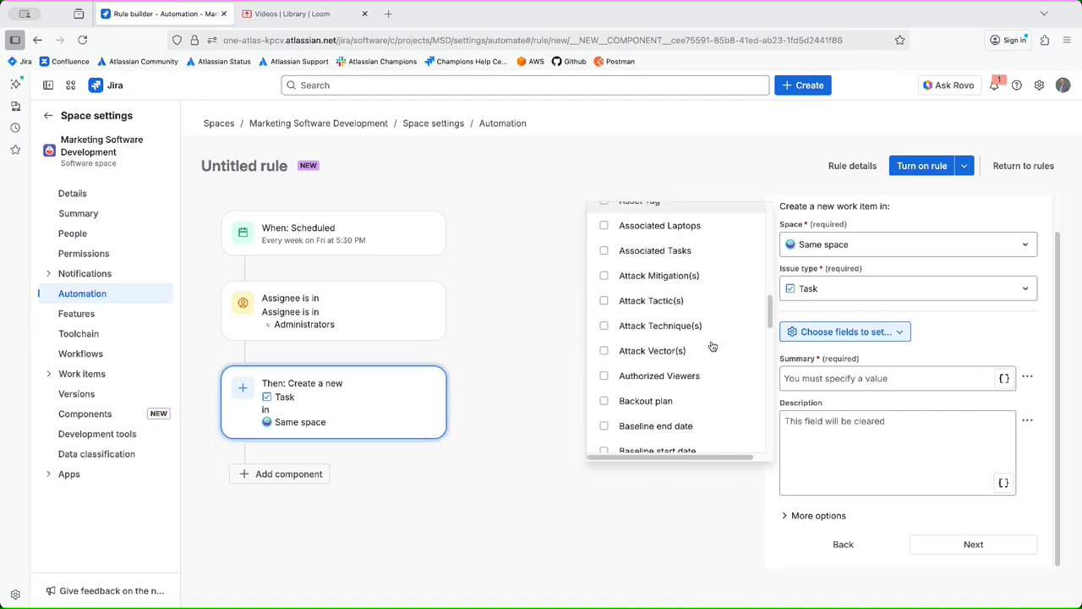
scroll(713, 346, down, 5)
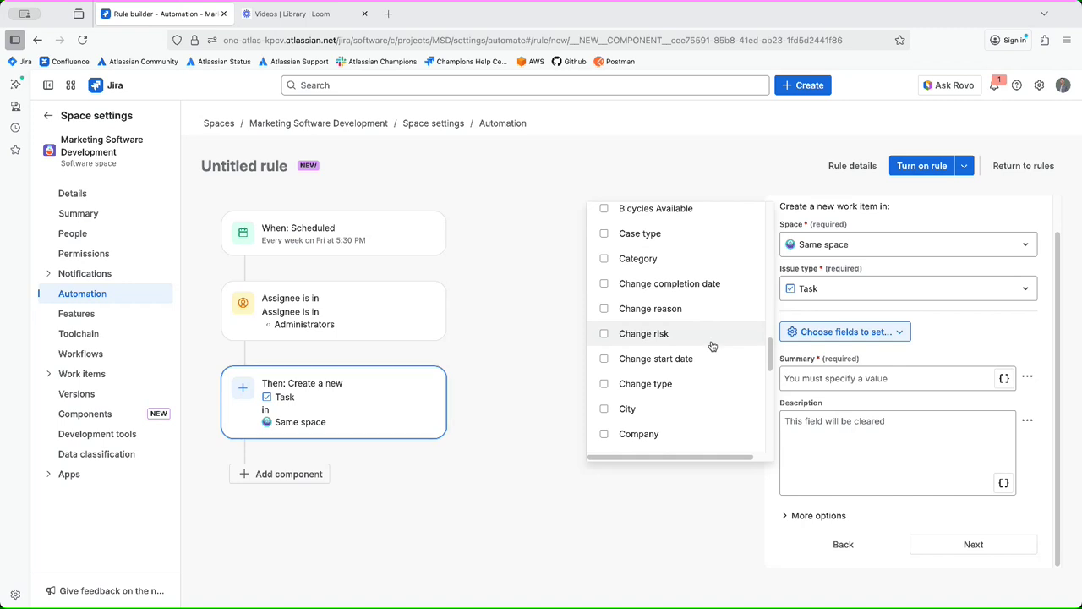
scroll(713, 345, down, 5)
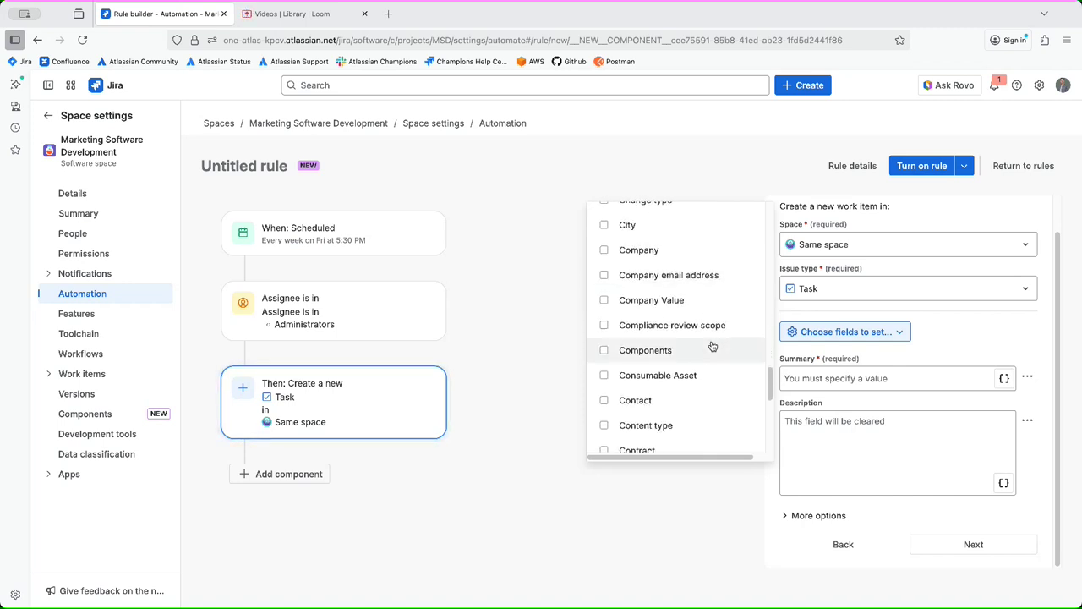
scroll(713, 346, down, 1)
scroll(713, 346, up, 4)
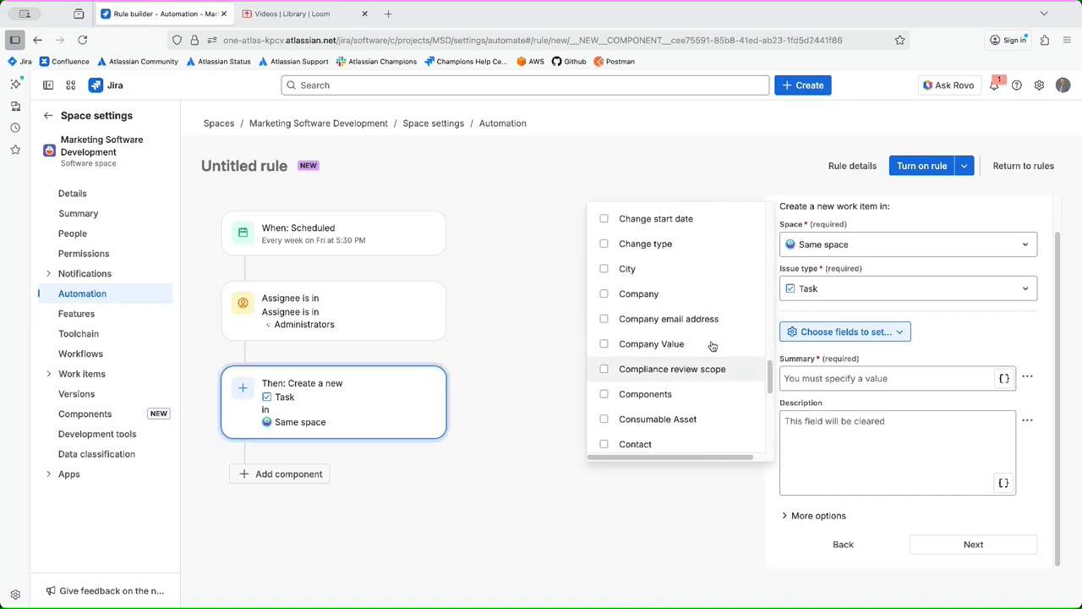
scroll(713, 346, up, 5)
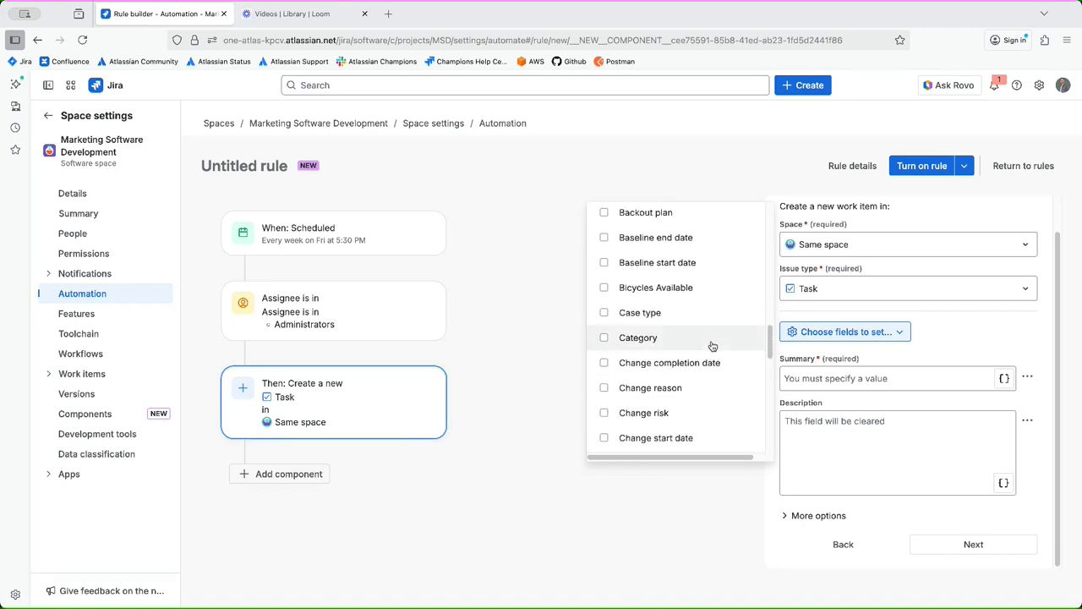
scroll(713, 346, down, 2)
scroll(713, 346, up, 10)
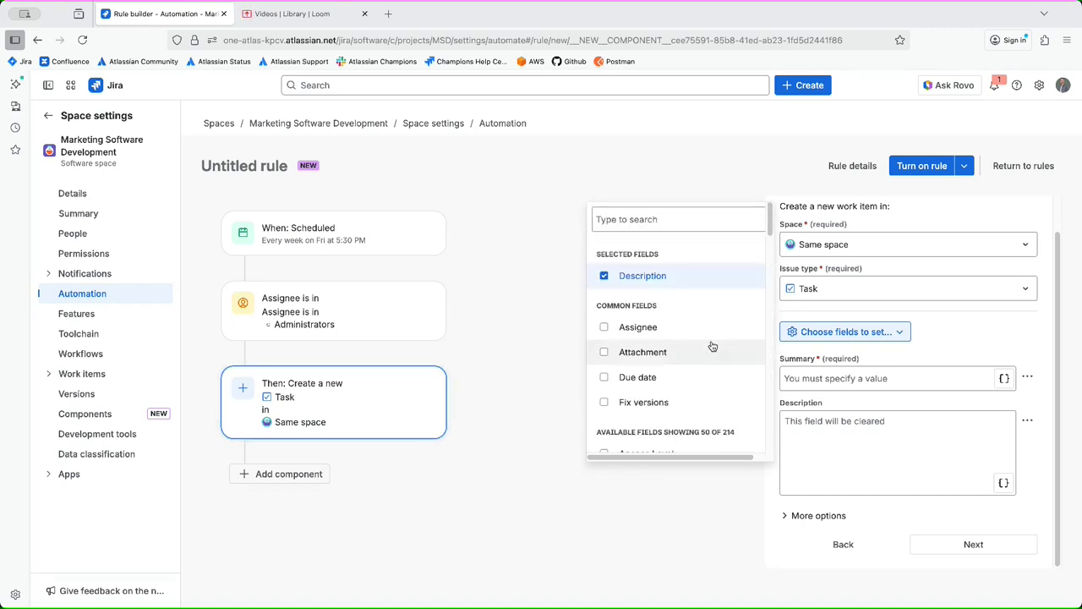
Search the settable fields for "comm", and clear the search
click(660, 220)
text(co)
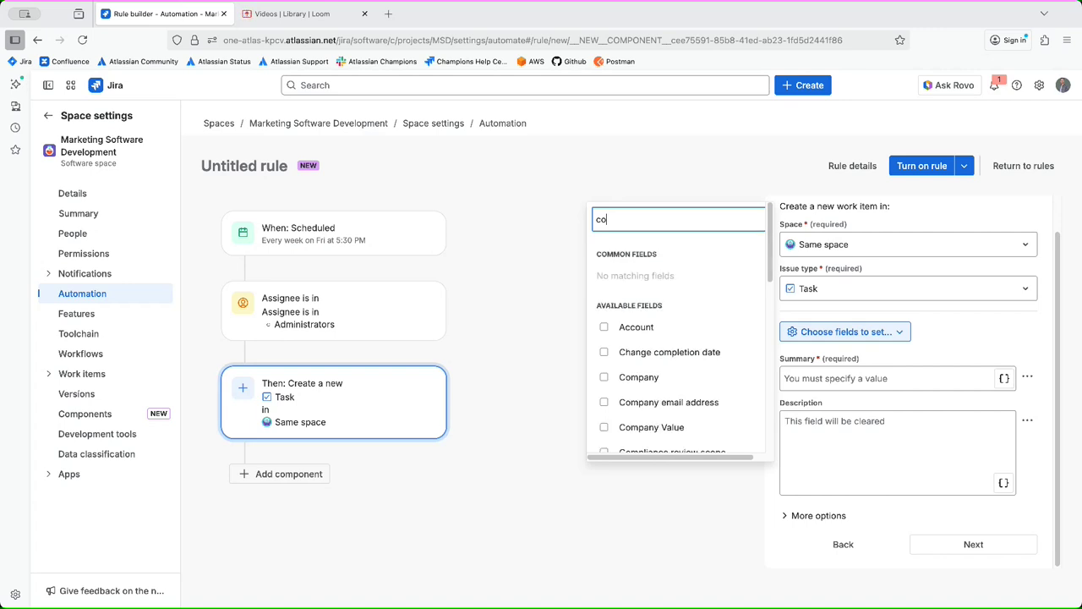
text(m)
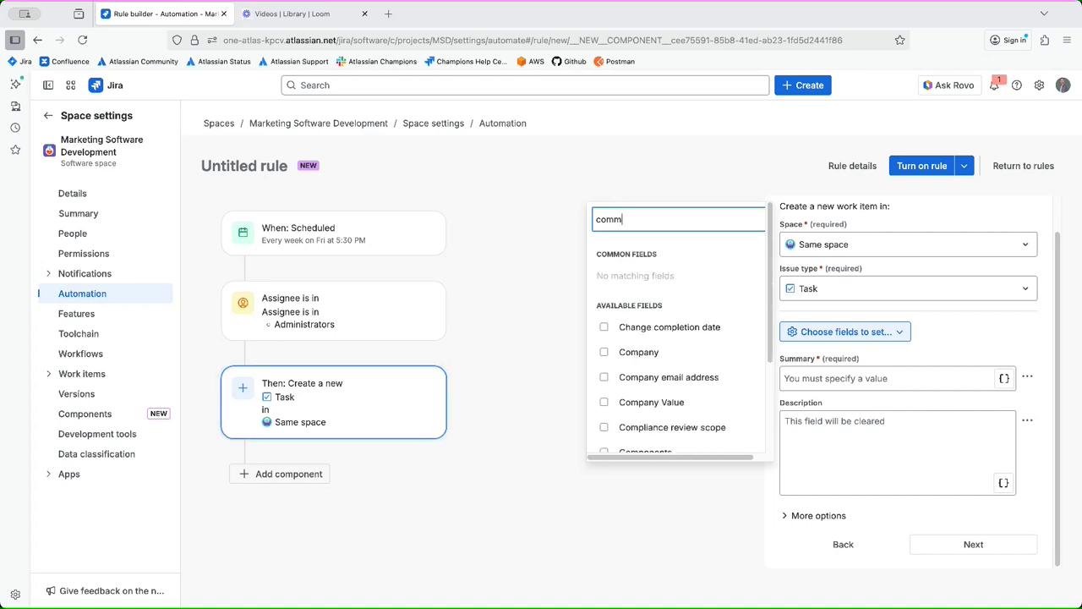
text(m)
key(BackSpace)
key(BackSpace)
key(BackSpace)
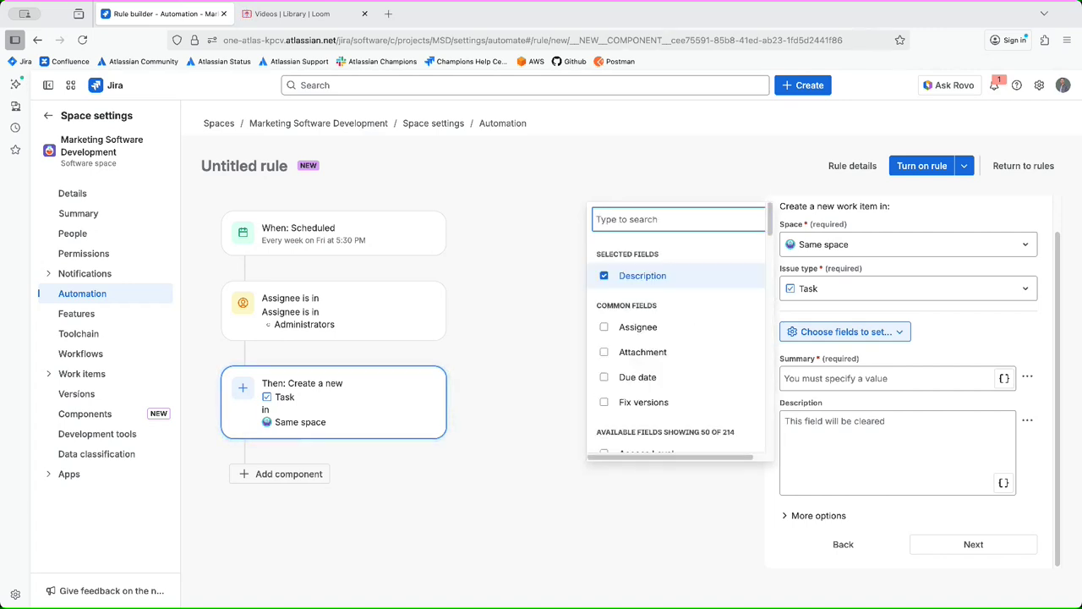
Look through the available fields to the end of the list, and check how many of them are shown
scroll(694, 323, down, 1)
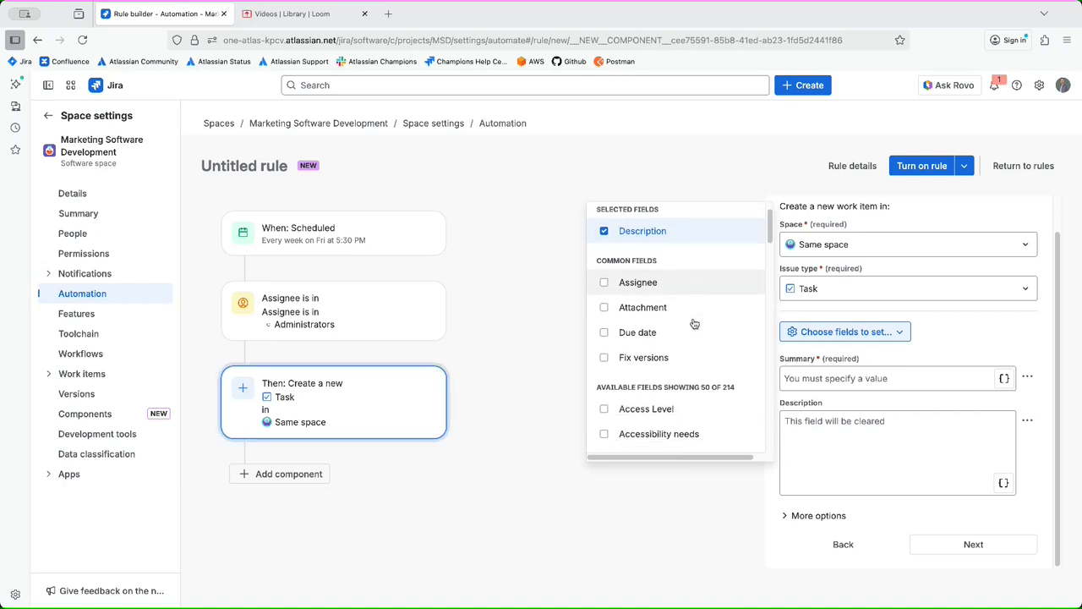
scroll(693, 324, down, 7)
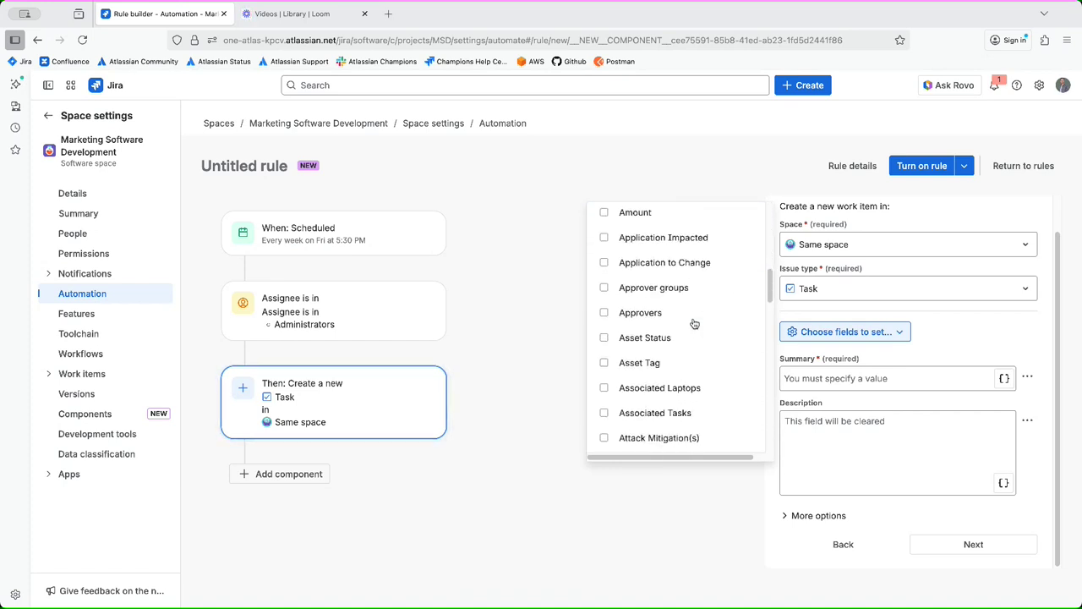
scroll(694, 323, down, 7)
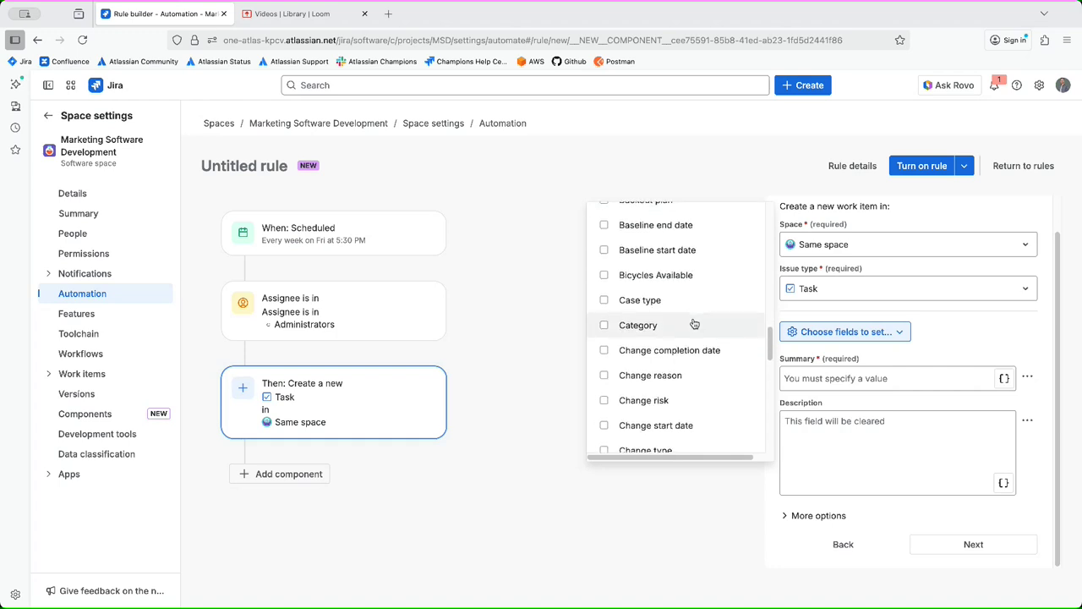
scroll(694, 323, down, 6)
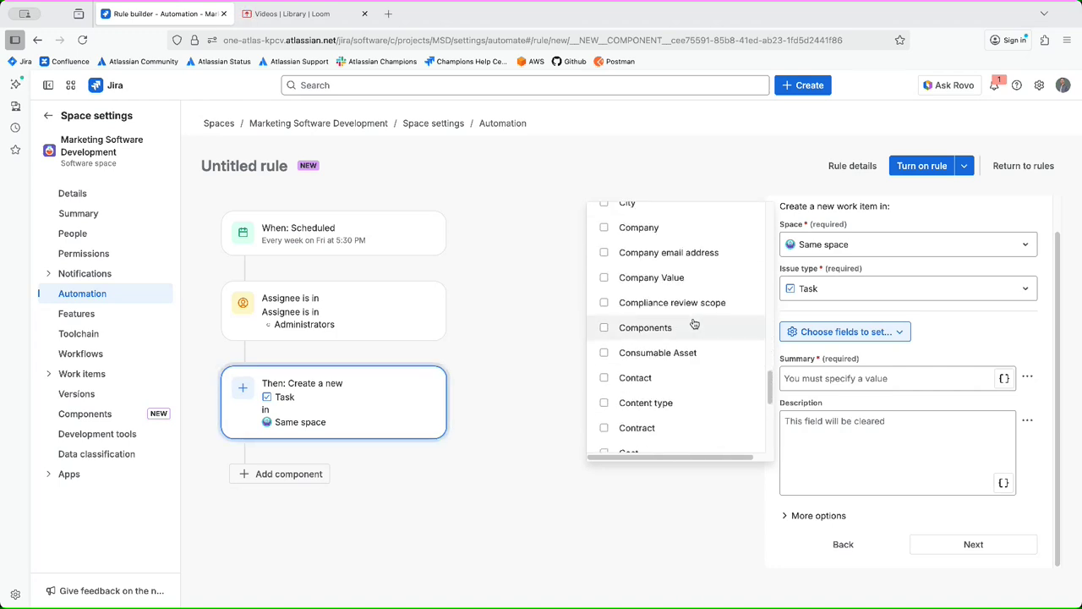
scroll(693, 323, down, 4)
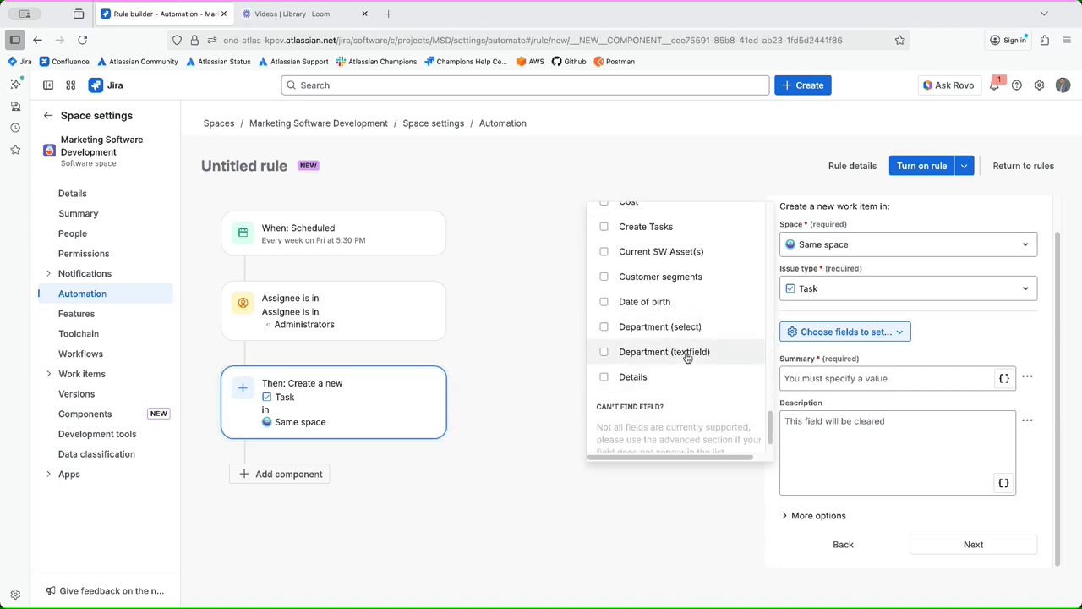
scroll(708, 355, up, 8)
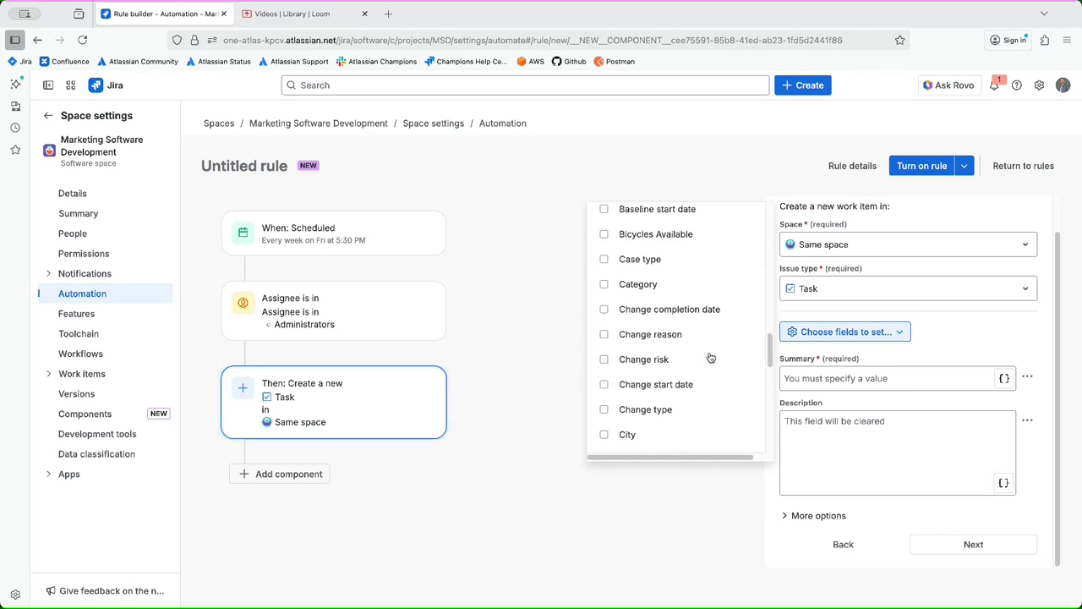
scroll(711, 358, up, 5)
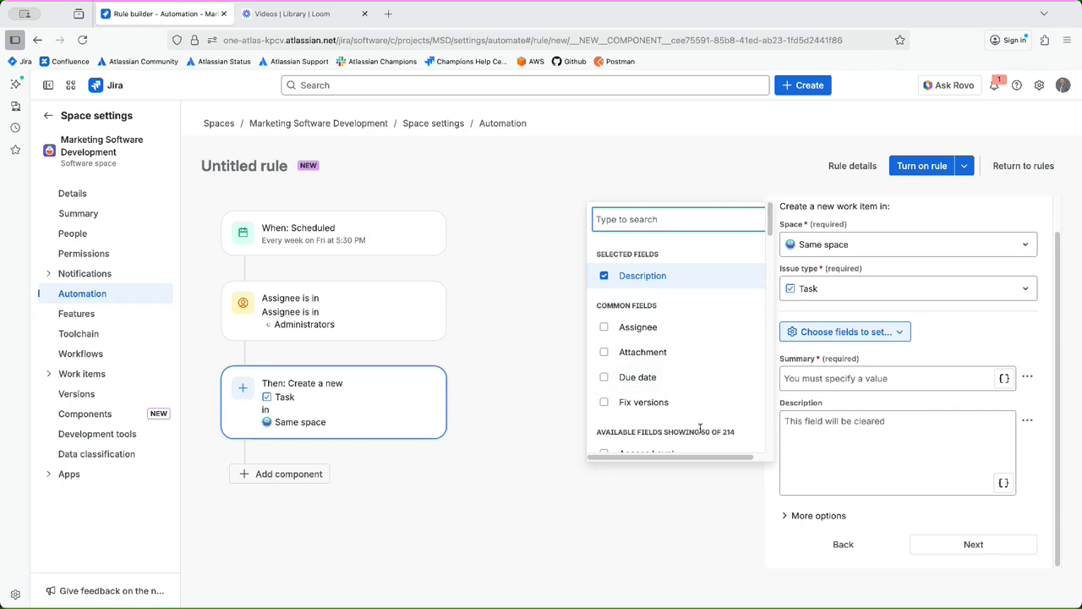
drag(700, 432, 713, 431)
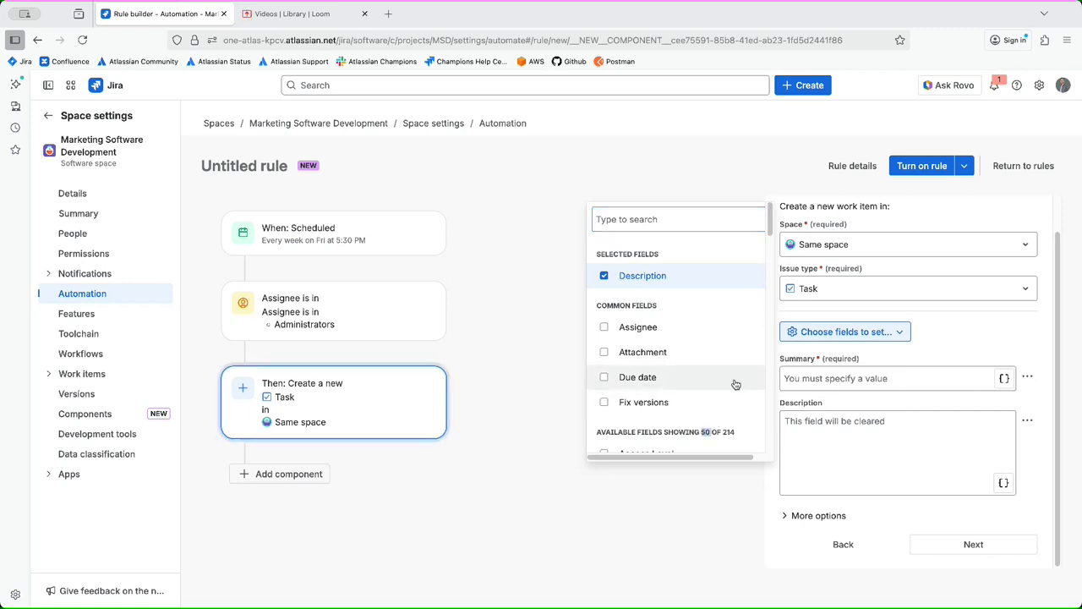
Add the Fix versions field to the new task's settable fields, and set its value to v1
scroll(736, 385, down, 1)
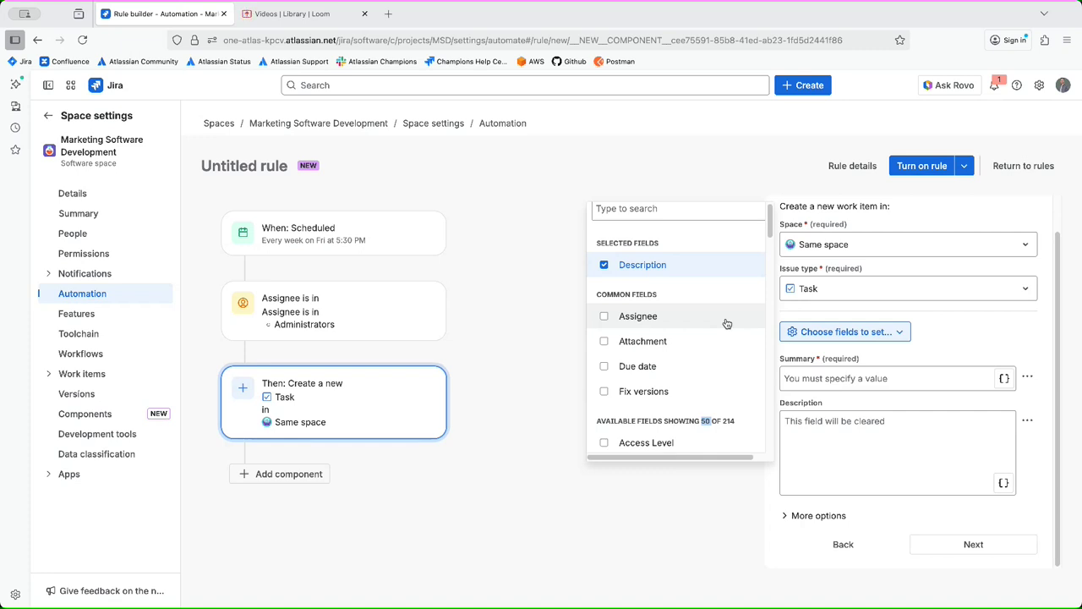
click(691, 391)
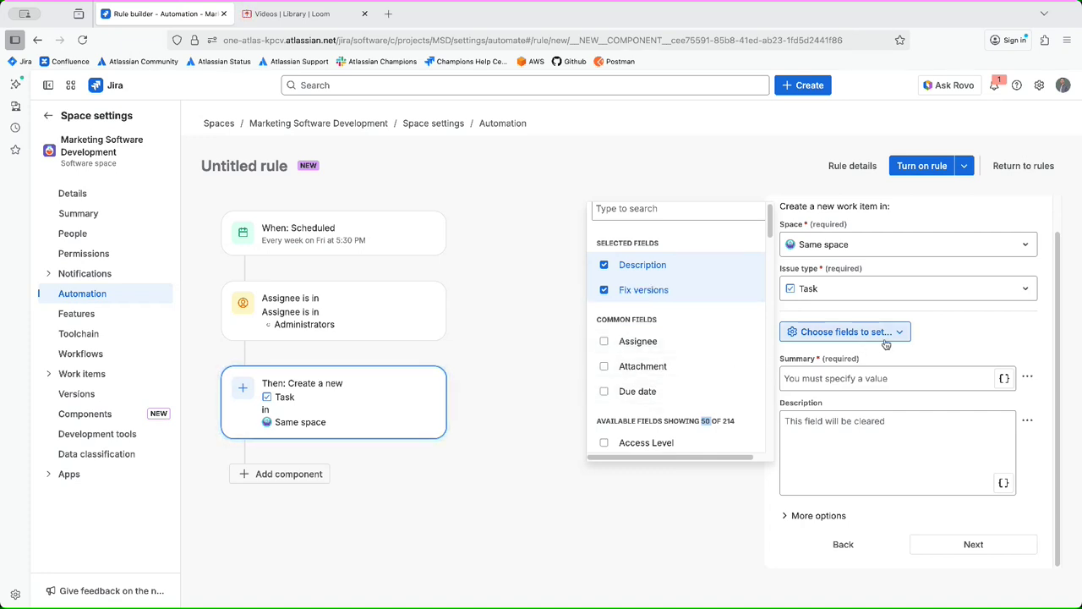
click(979, 342)
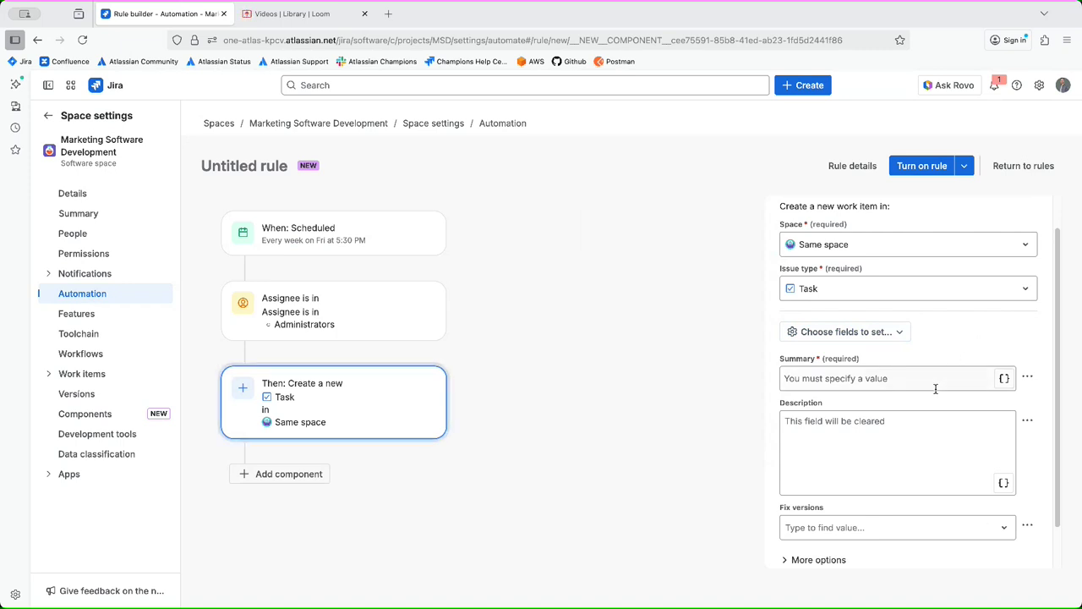
scroll(927, 408, down, 2)
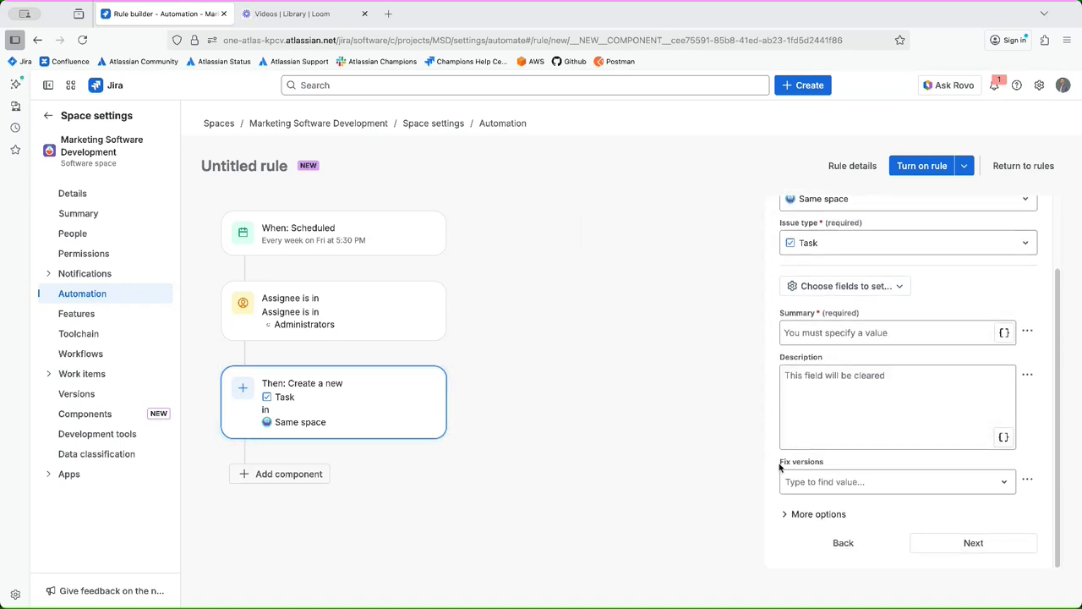
click(872, 489)
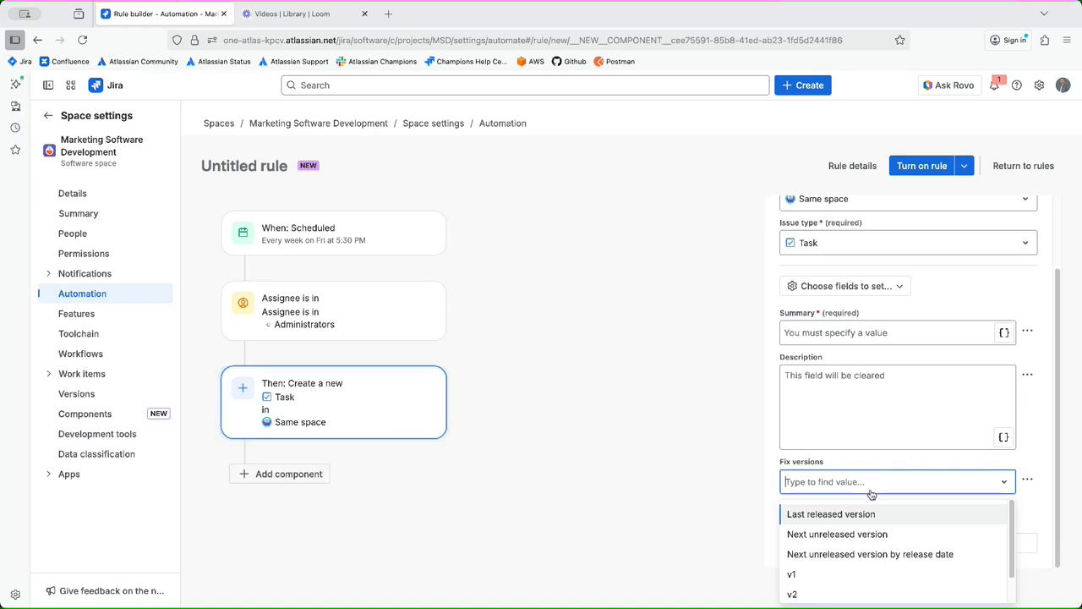
scroll(854, 541, down, 1)
click(849, 548)
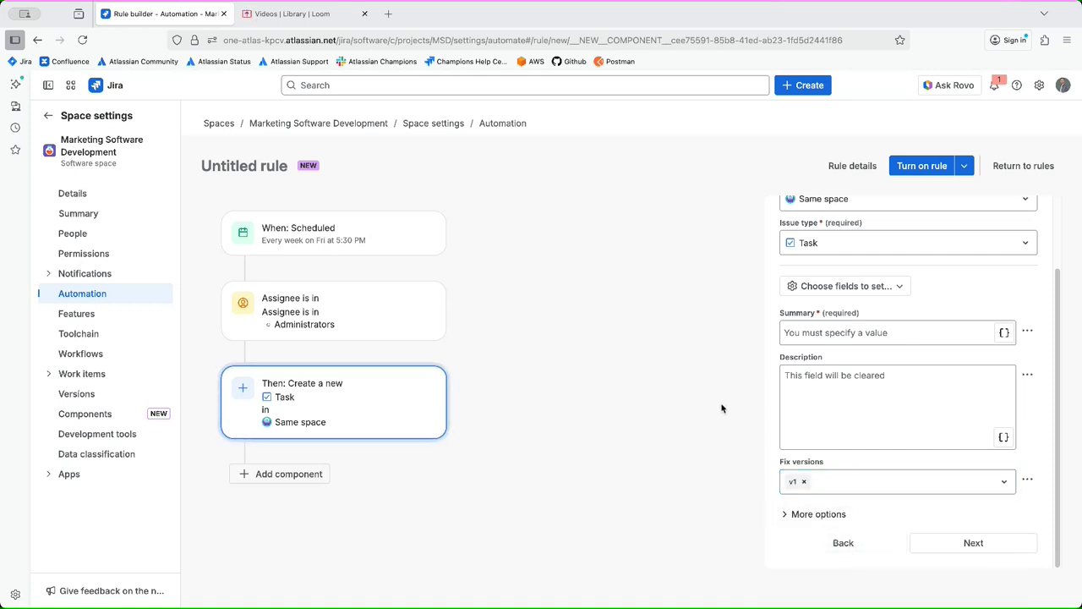
click(843, 332)
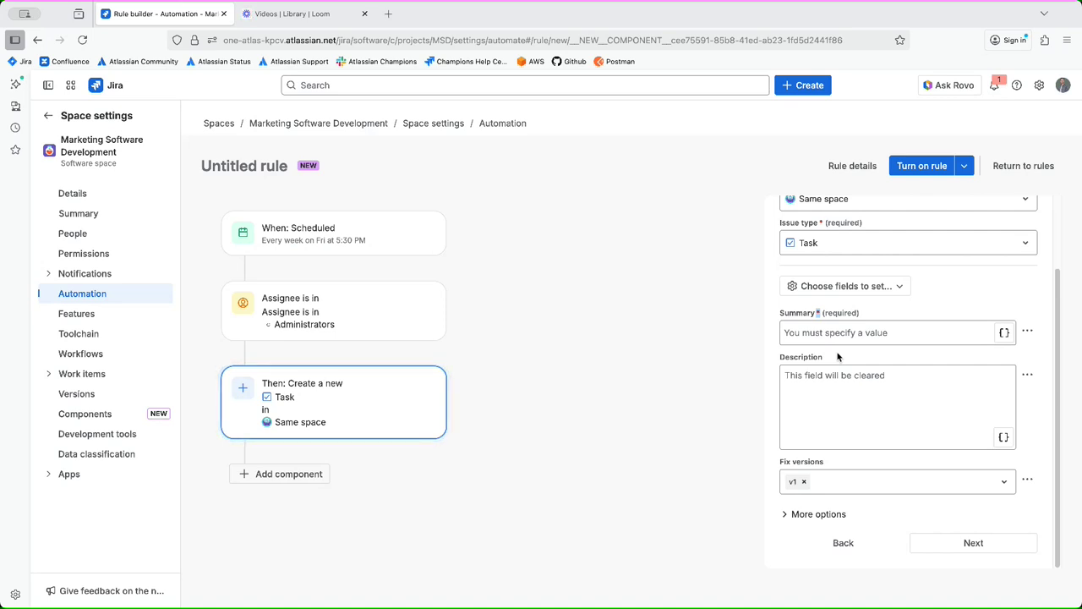
click(990, 335)
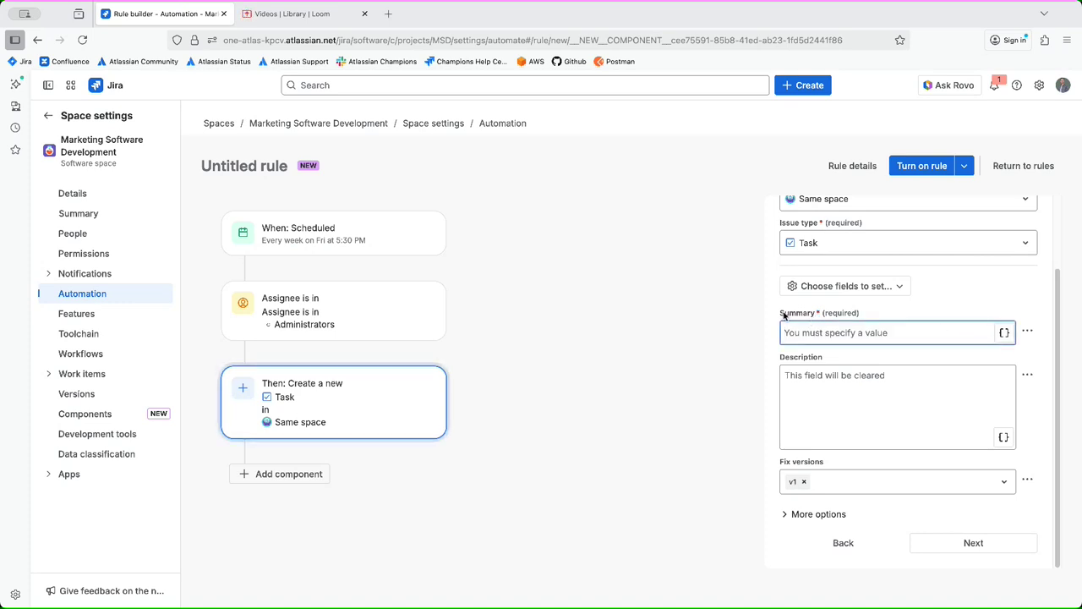
drag(781, 313, 814, 316)
click(826, 315)
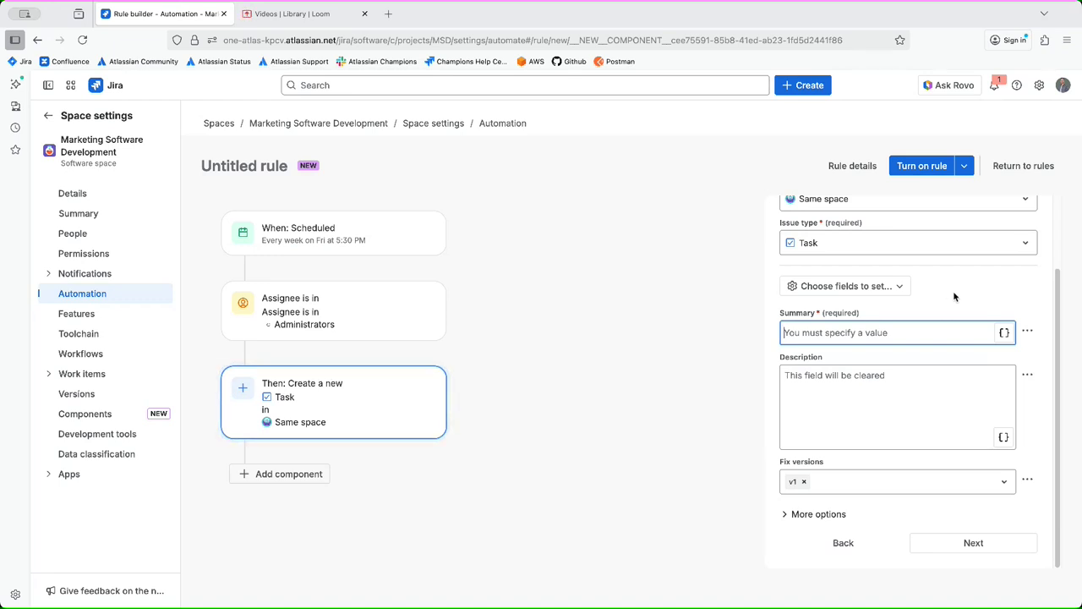
click(1026, 332)
click(1028, 332)
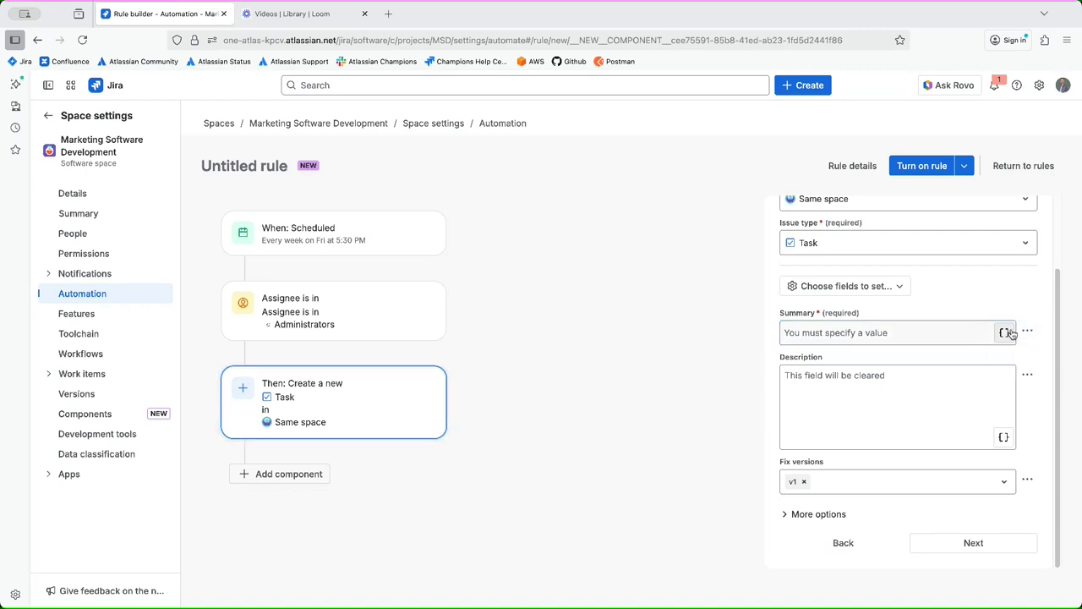
Open the smart values available for the Summary field and browse the components, advanced formatting and custom fields offered
click(1006, 334)
click(1007, 334)
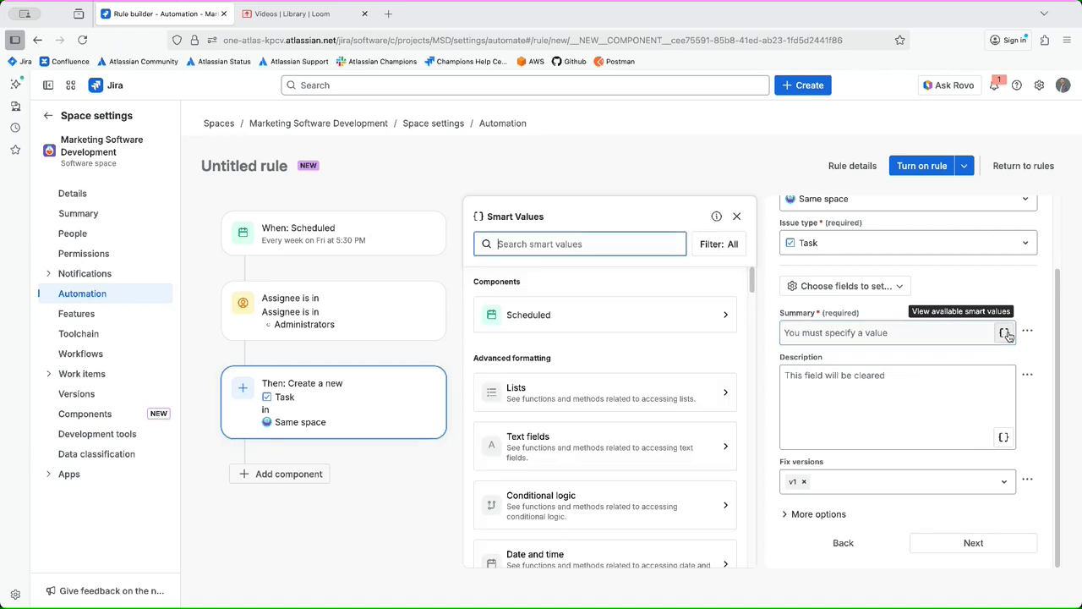
scroll(643, 355, down, 3)
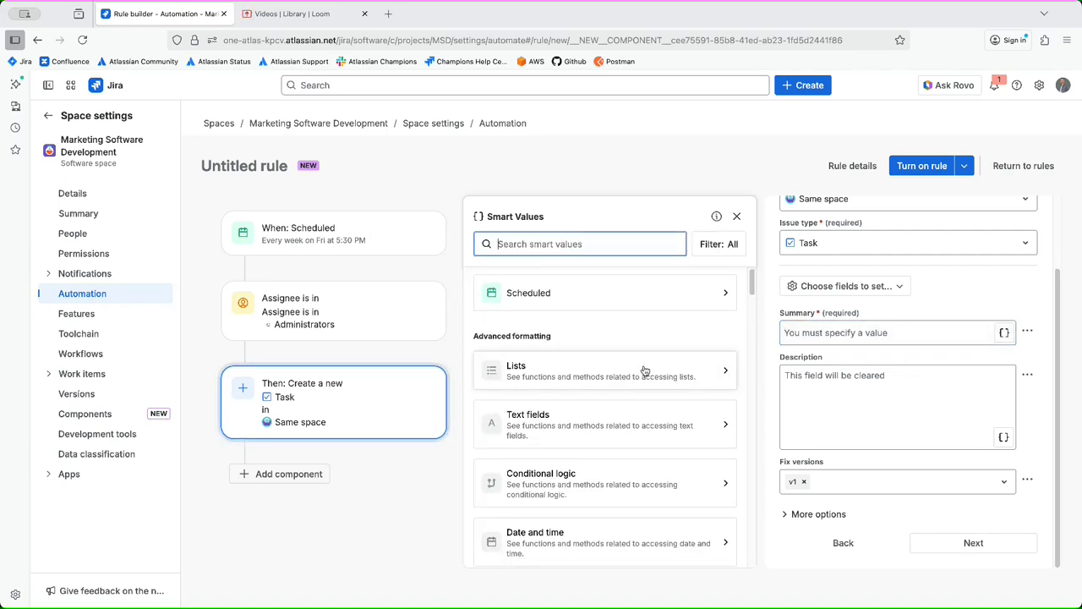
scroll(645, 370, down, 5)
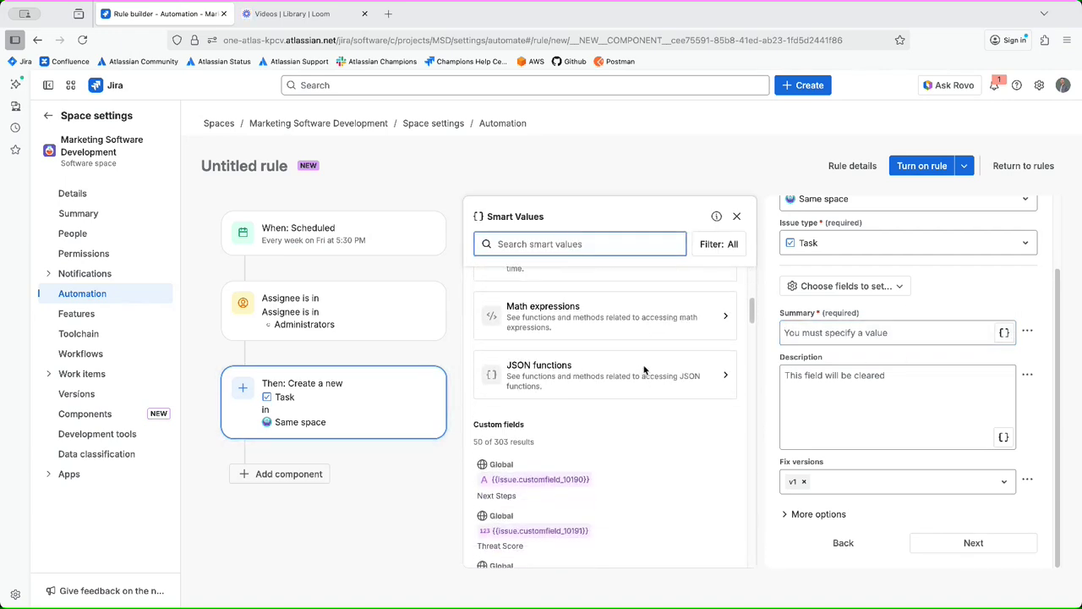
scroll(643, 369, down, 1)
scroll(642, 370, up, 2)
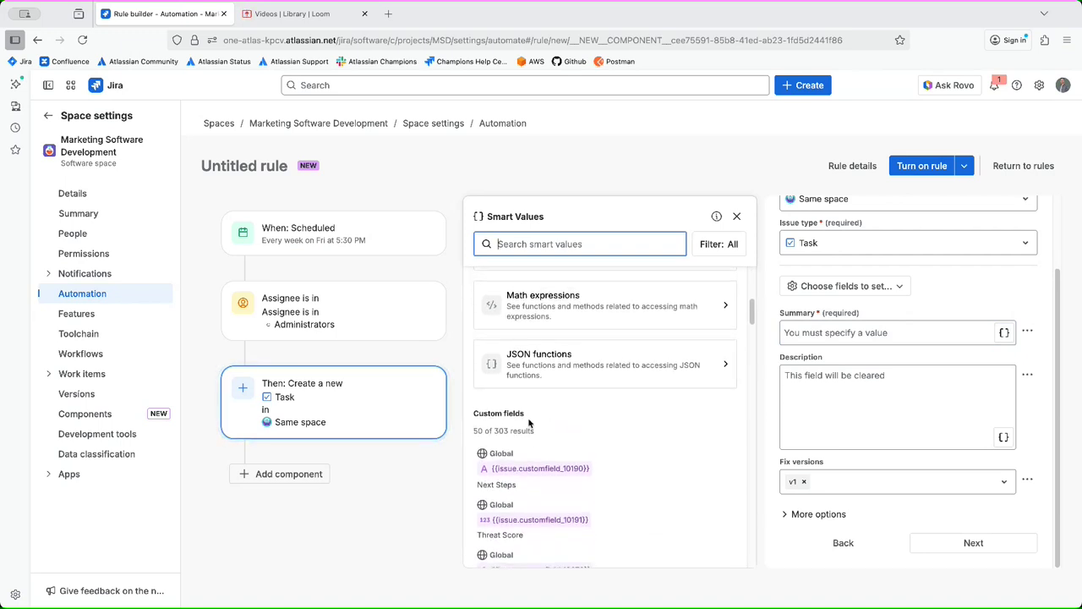
scroll(582, 427, up, 7)
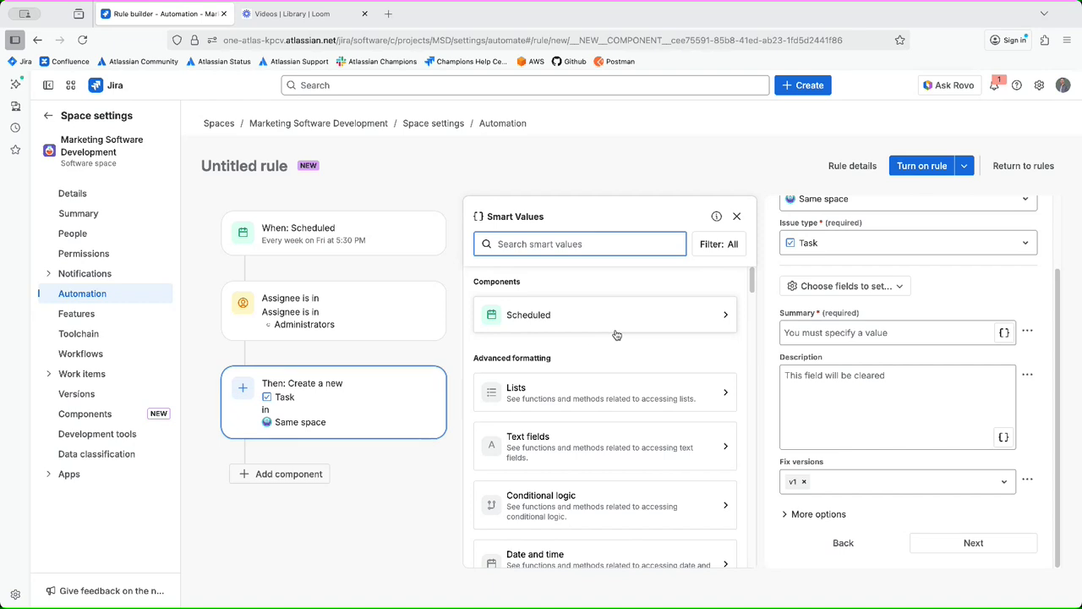
scroll(618, 335, down, 5)
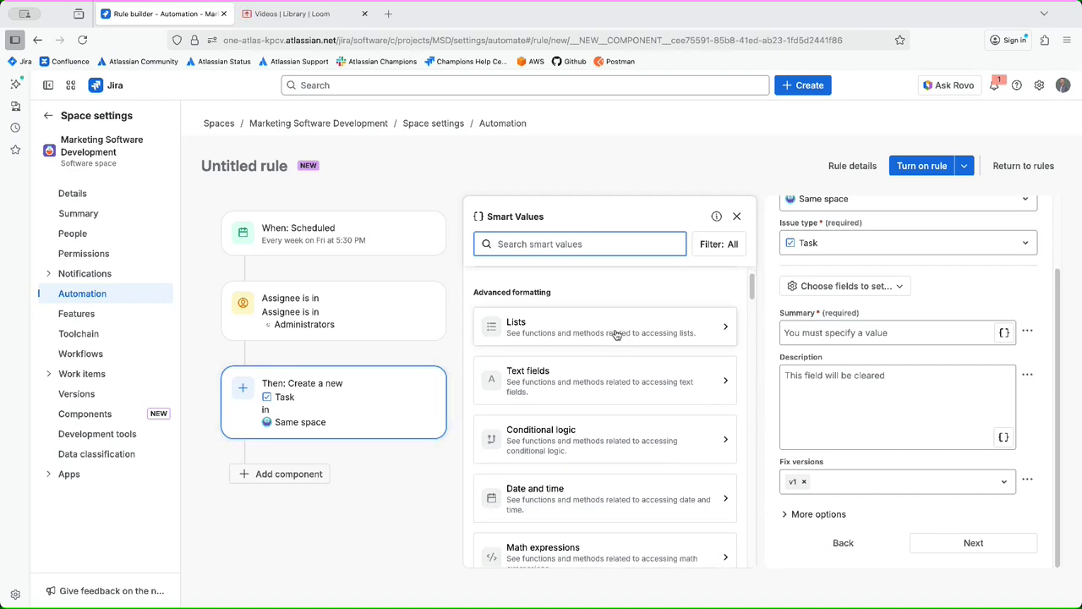
scroll(618, 335, up, 5)
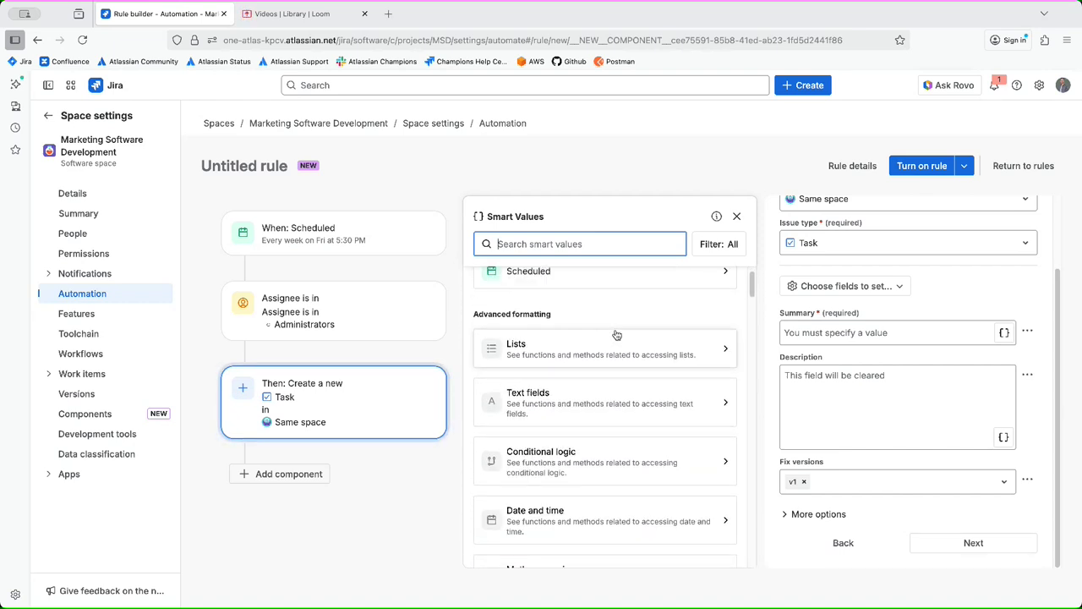
Search the smart values for "issue" and look through the matching assignee, attachment and comment values
text(issue)
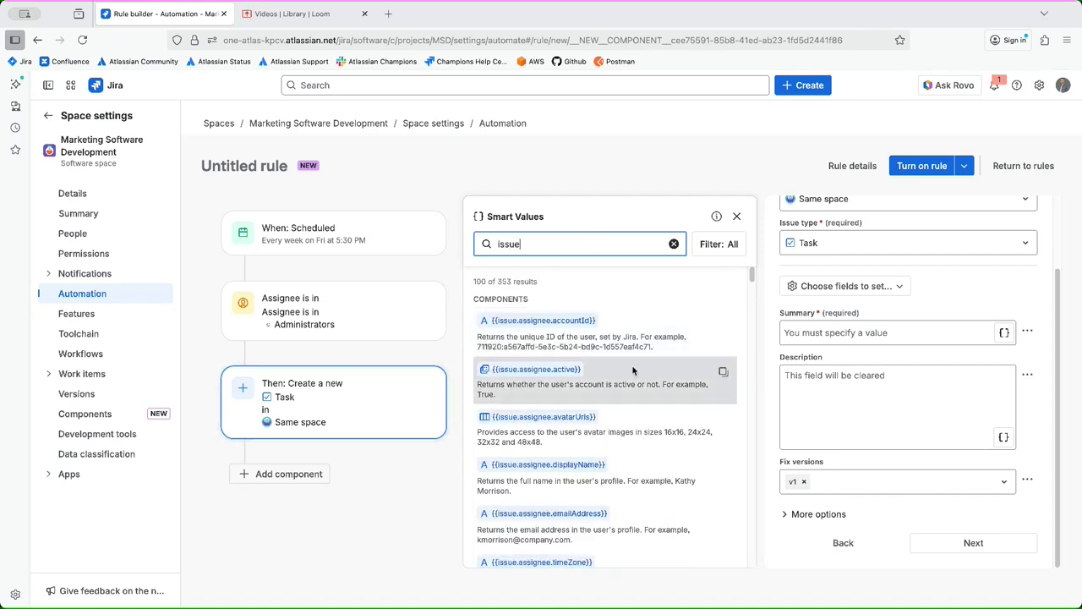
scroll(632, 364, down, 3)
scroll(632, 365, down, 5)
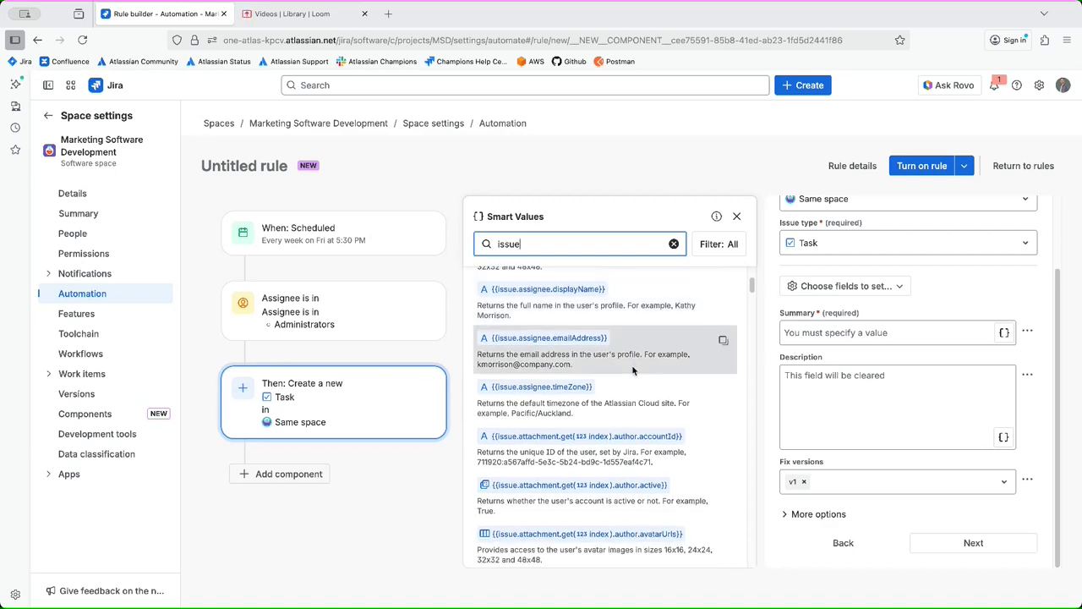
scroll(633, 369, down, 10)
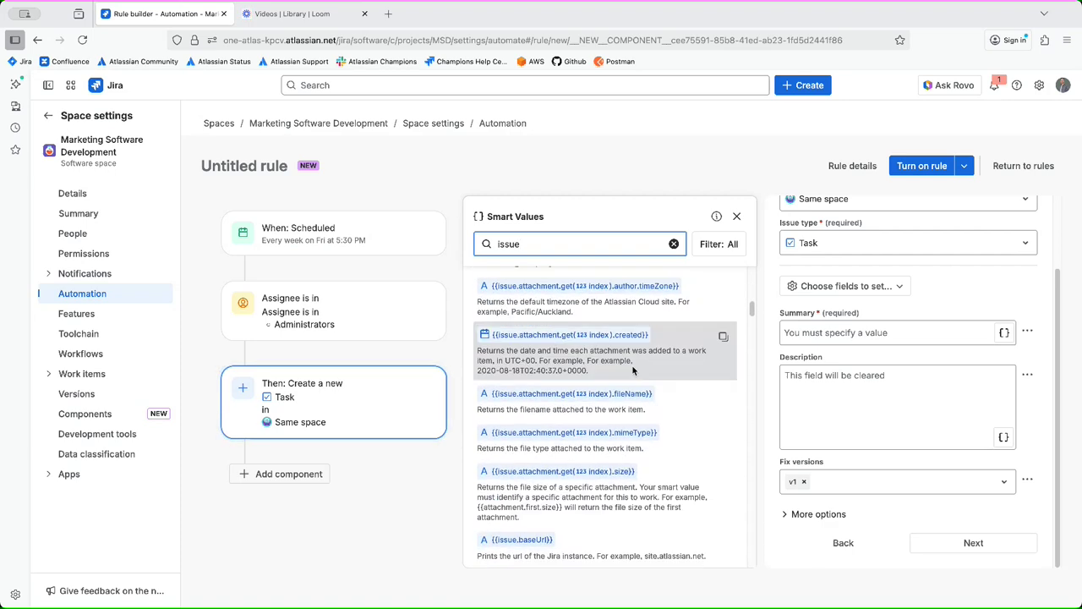
scroll(632, 370, down, 5)
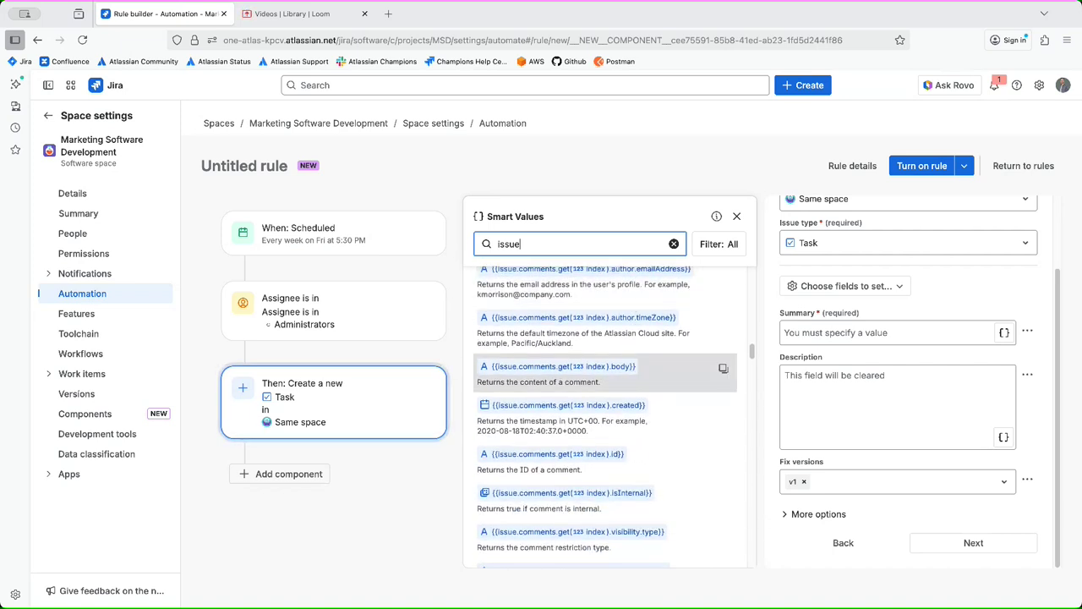
Narrow the smart value search to "issue.key" and copy the {{issue.key}} smart value
text(.ey)
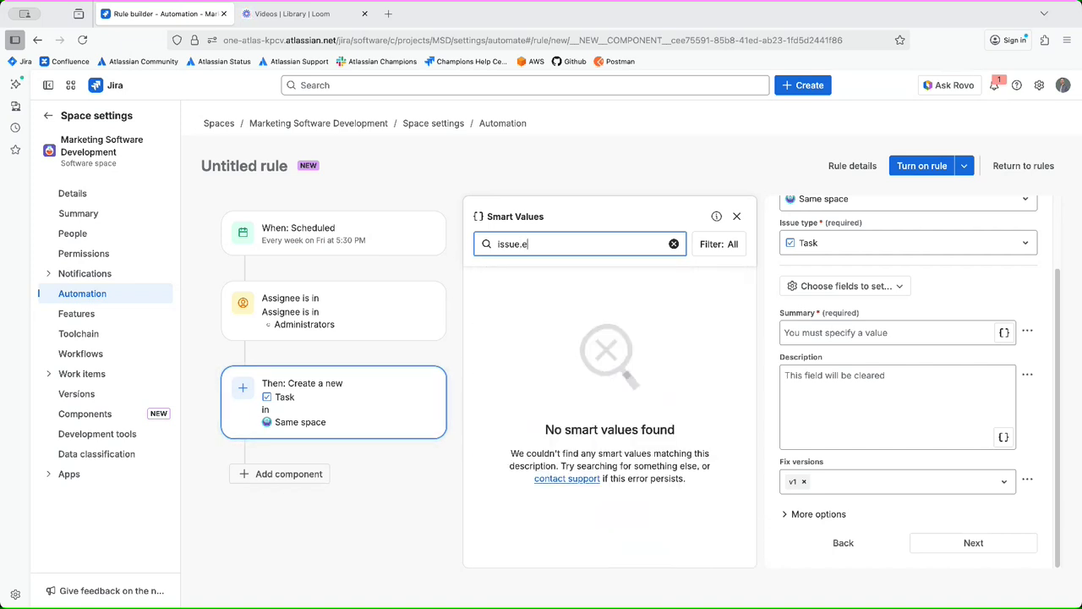
key(BackSpace)
text(key)
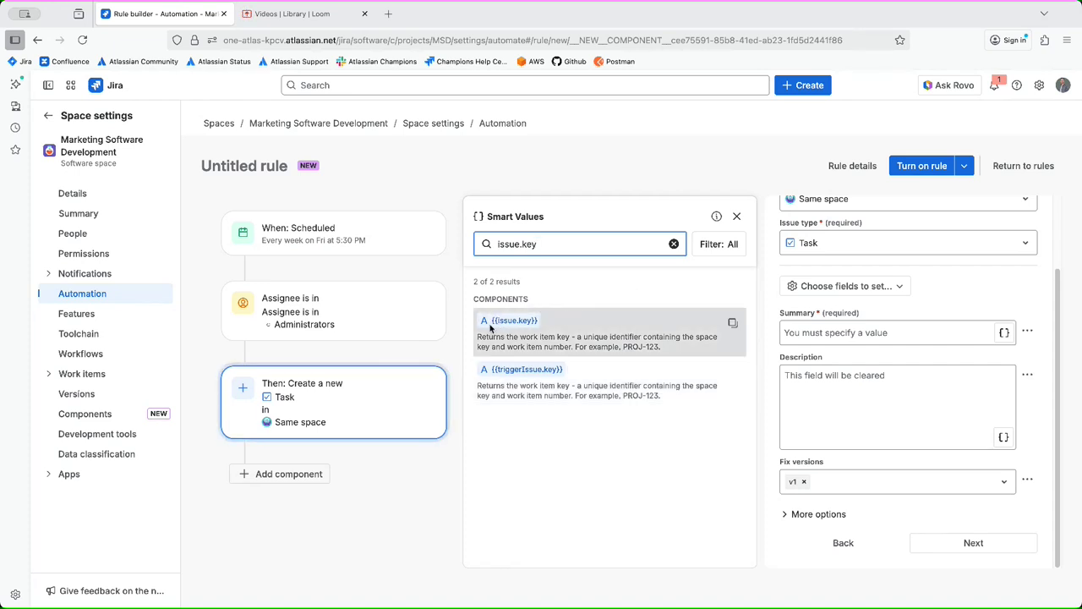
click(733, 323)
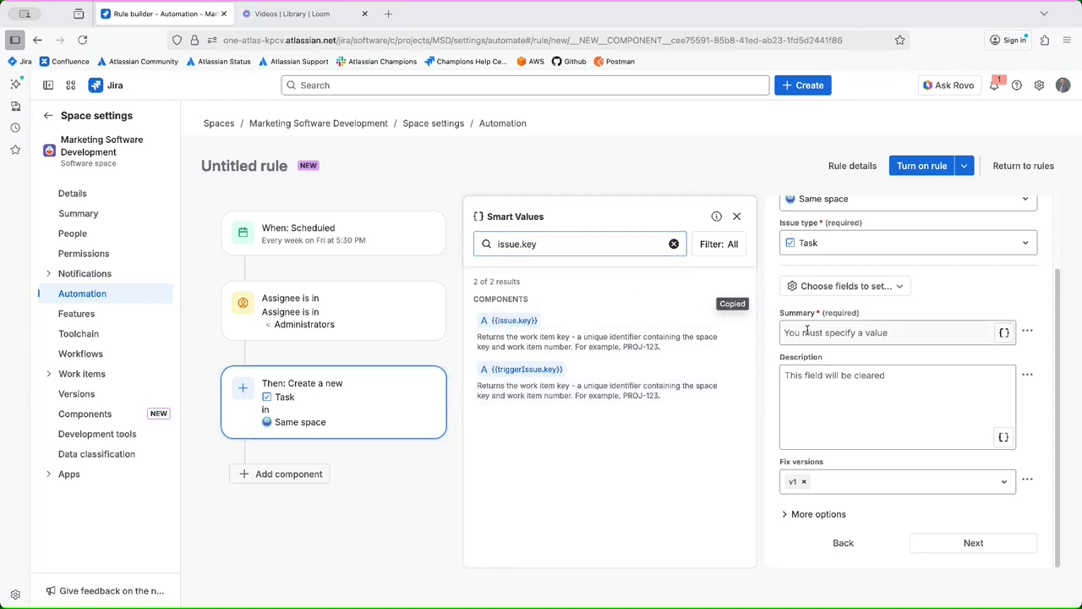
Set the new task's Summary to "{{issue.key}} has been created", using the copied smart value
click(807, 331)
key(ctrl+v)
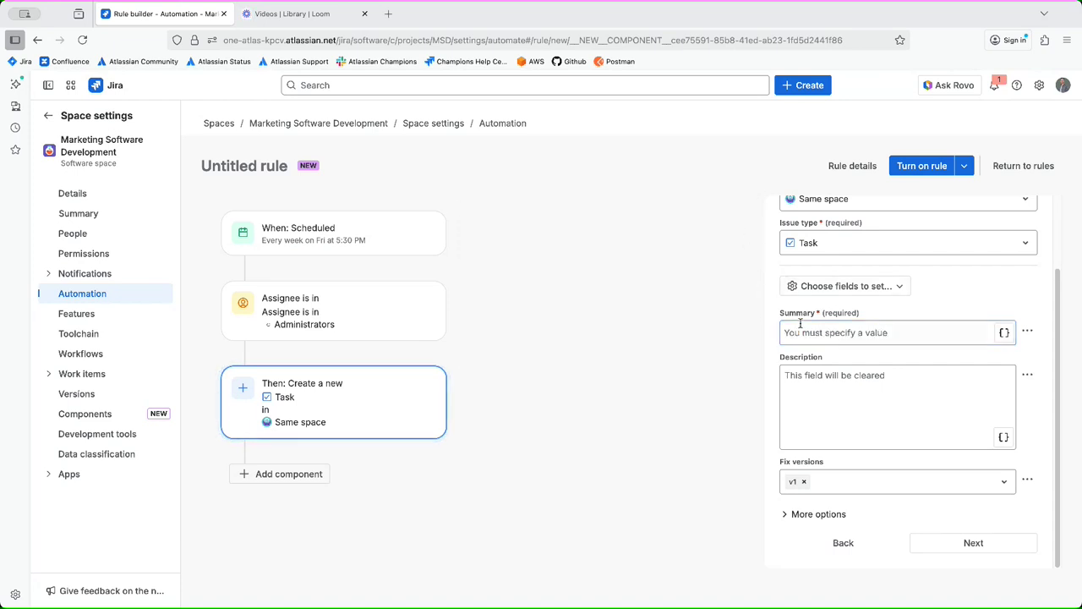
click(800, 327)
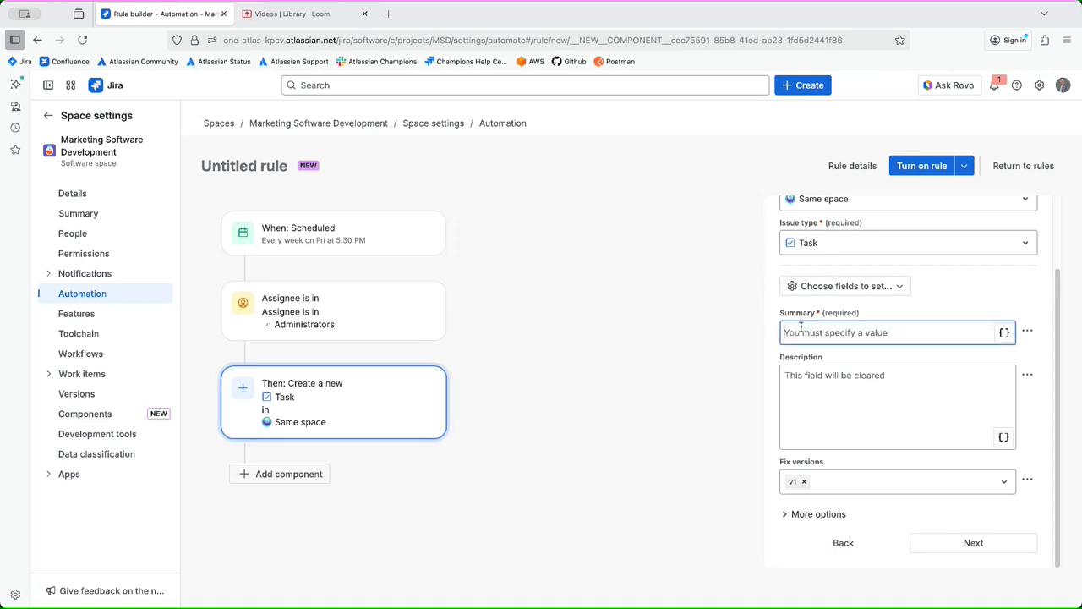
key(ctrl+v)
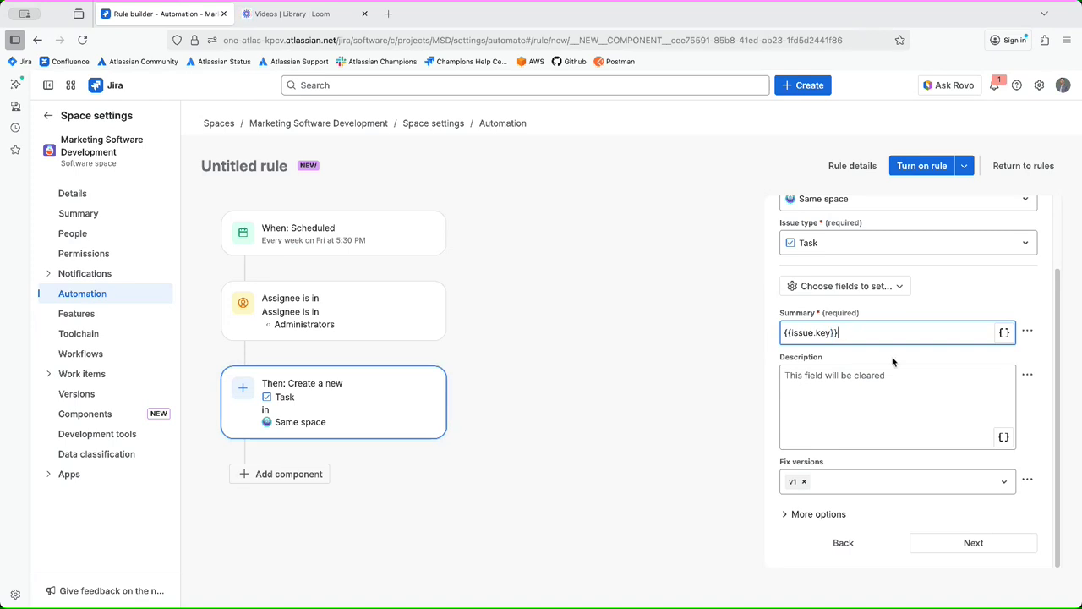
text(has been cre)
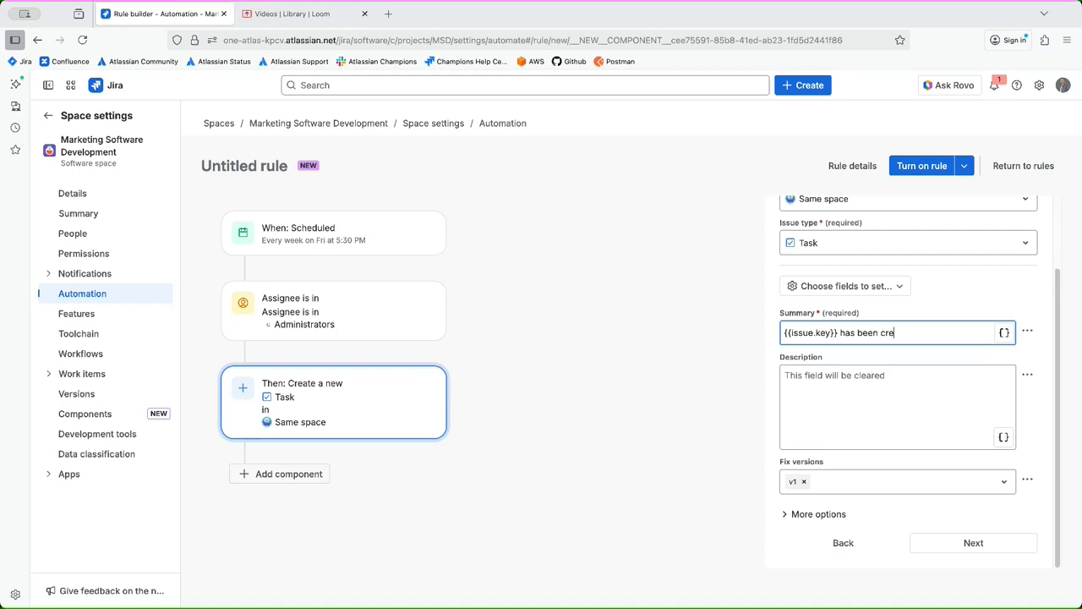
text(ated)
Set the task's Description to "Scheduled issue creation" and finish configuring the create action
click(870, 382)
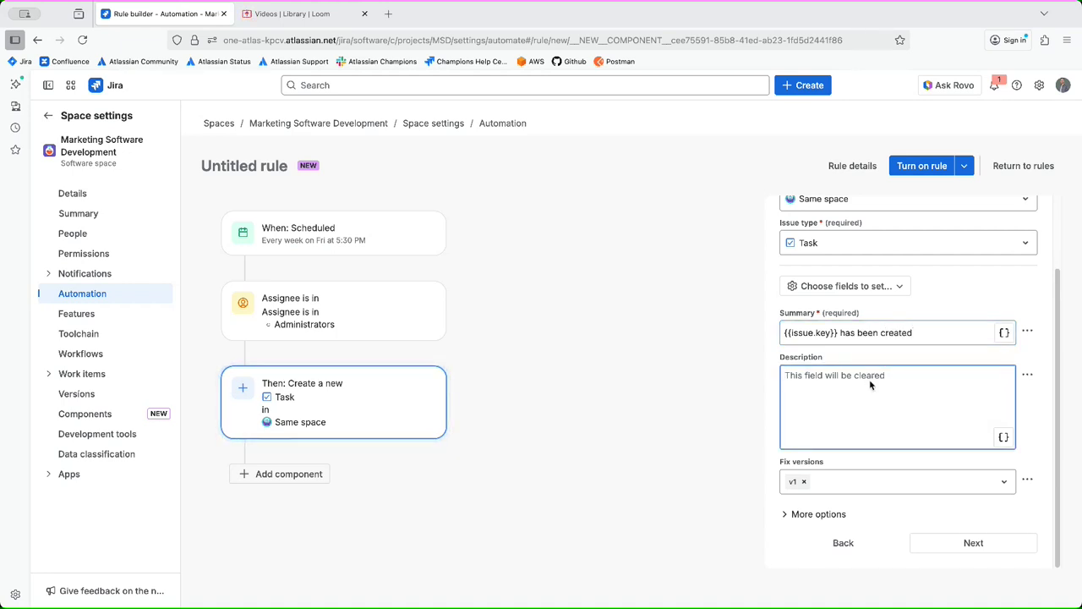
text(Scheduled )
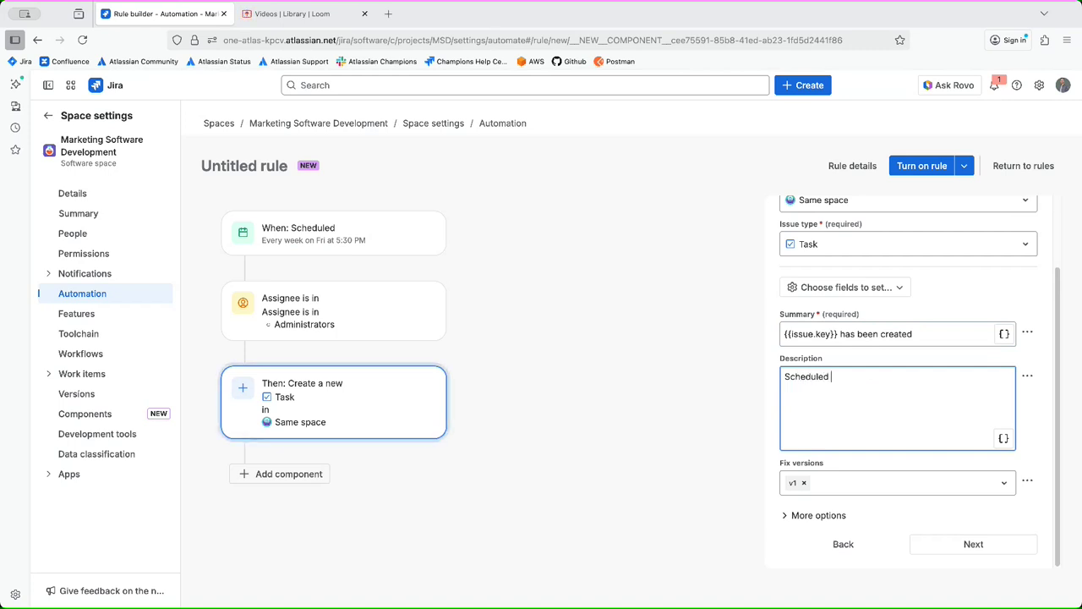
text(issue creation)
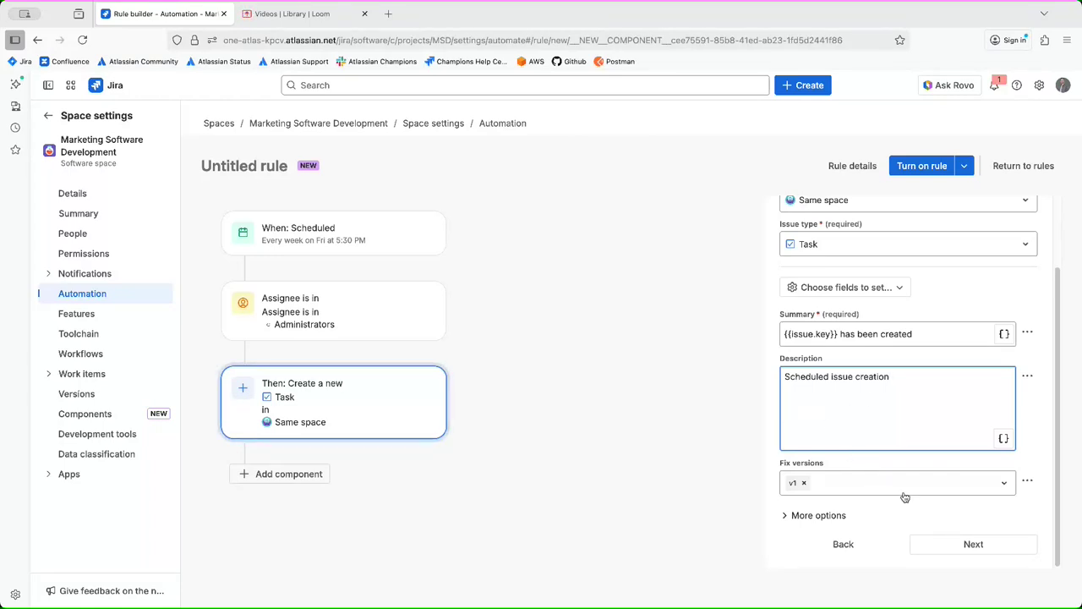
click(969, 544)
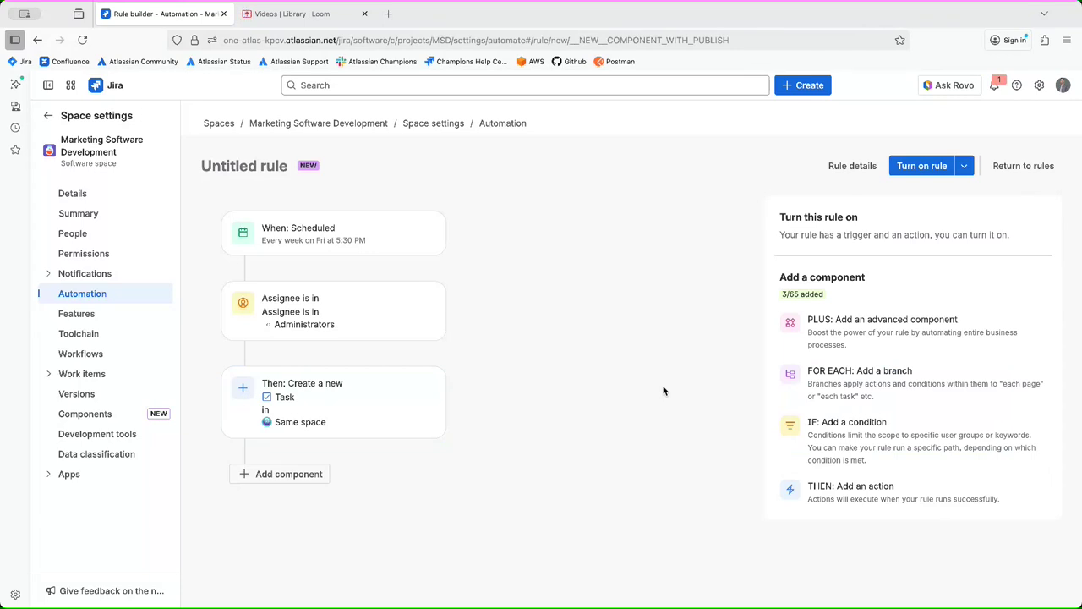
Validate the rule, and inspect the warning on the Assignee is in Administrators condition
click(964, 167)
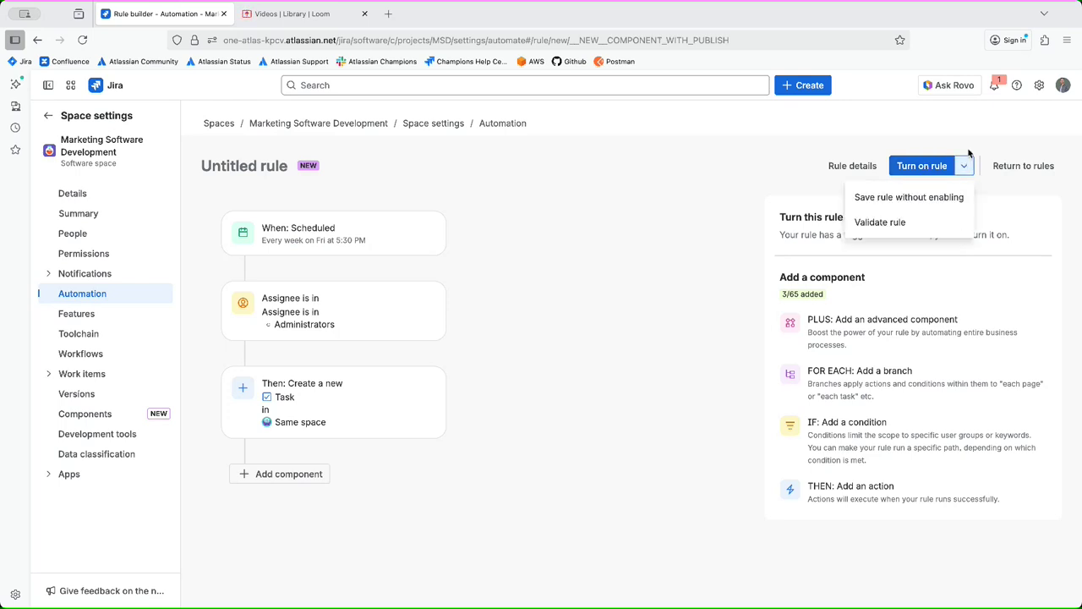
click(879, 224)
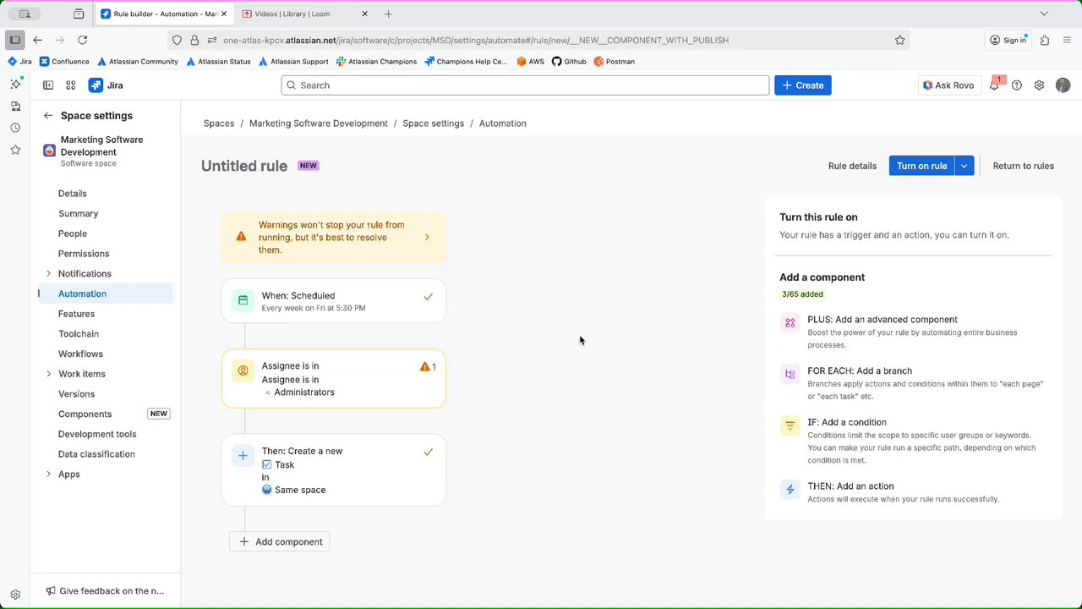
drag(280, 228, 391, 240)
click(358, 386)
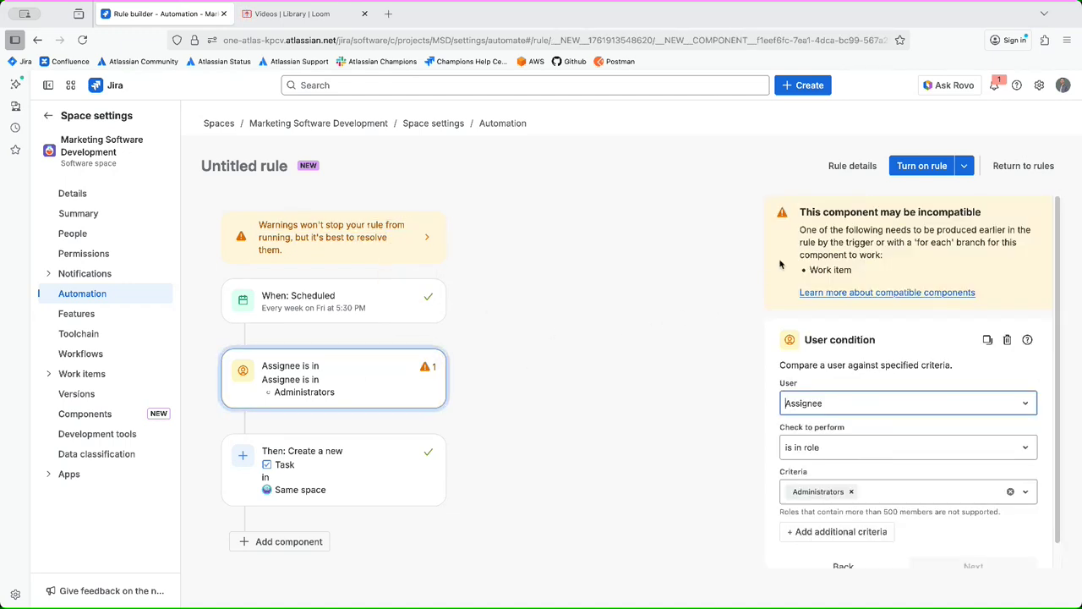
Read the incompatibility warning on the Assignee is in Administrators condition, including which component it needs earlier in the rule
drag(800, 230, 1029, 245)
click(1029, 244)
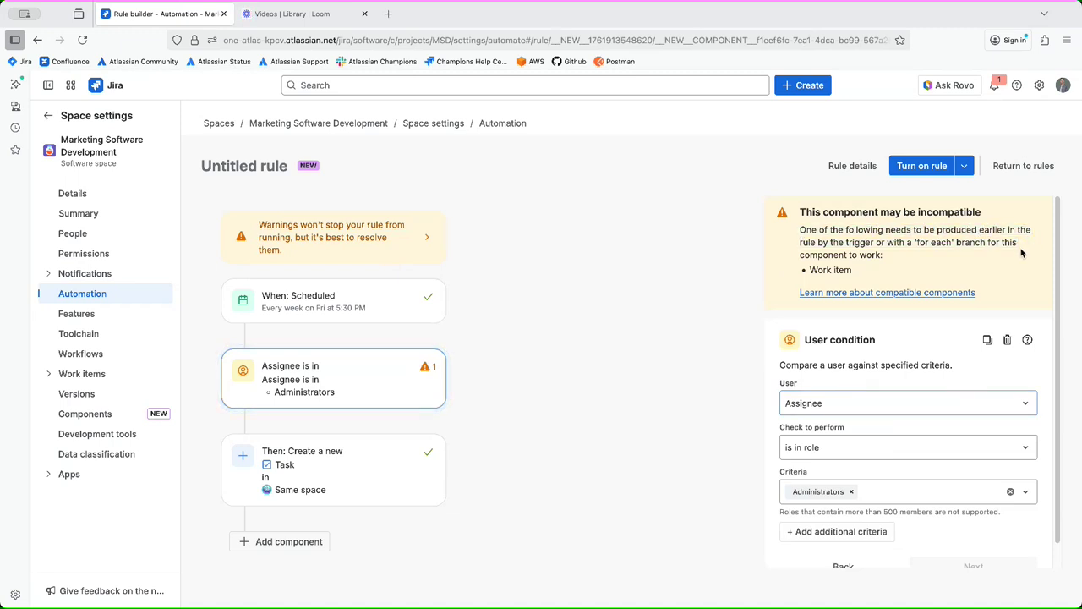
drag(885, 243, 1020, 243)
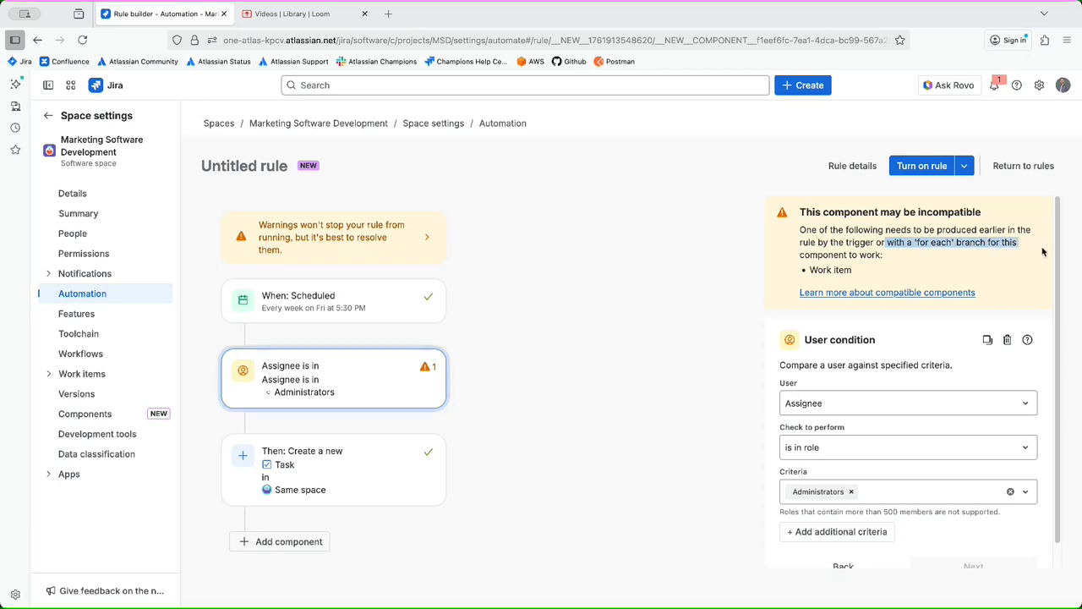
click(1020, 244)
drag(810, 252, 891, 258)
click(891, 259)
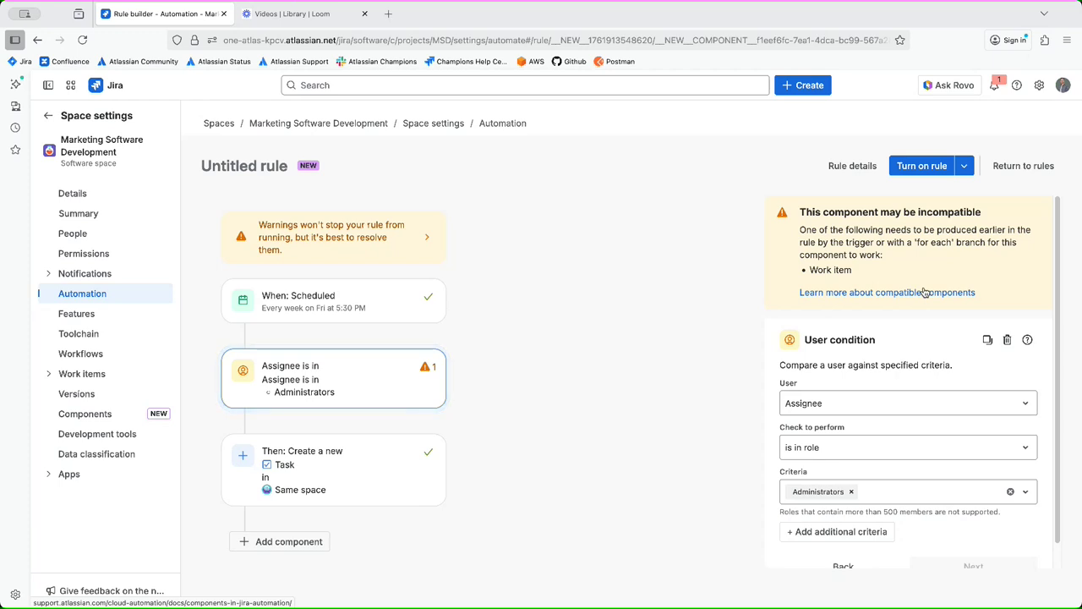
scroll(982, 345, down, 1)
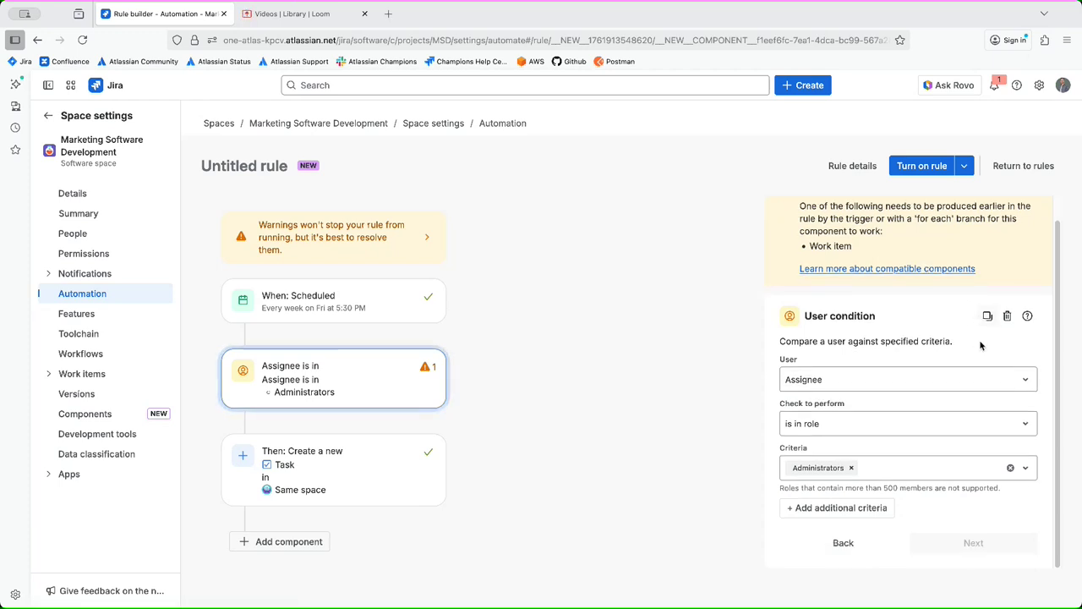
scroll(981, 343, up, 1)
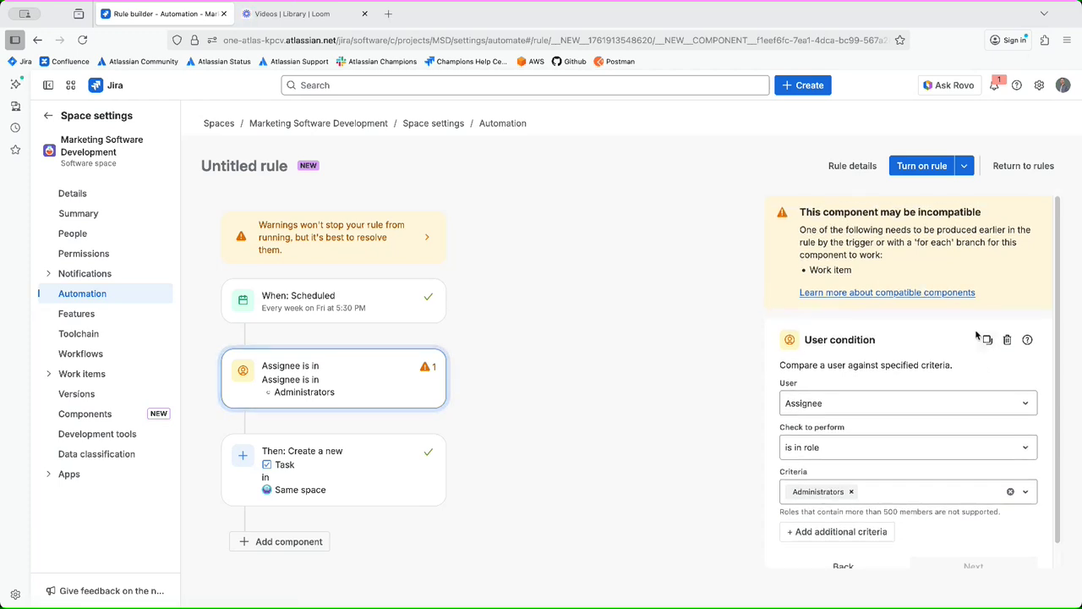
Name the rule "Test rule", review who can edit it while keeping All admins, and turn it on
click(921, 168)
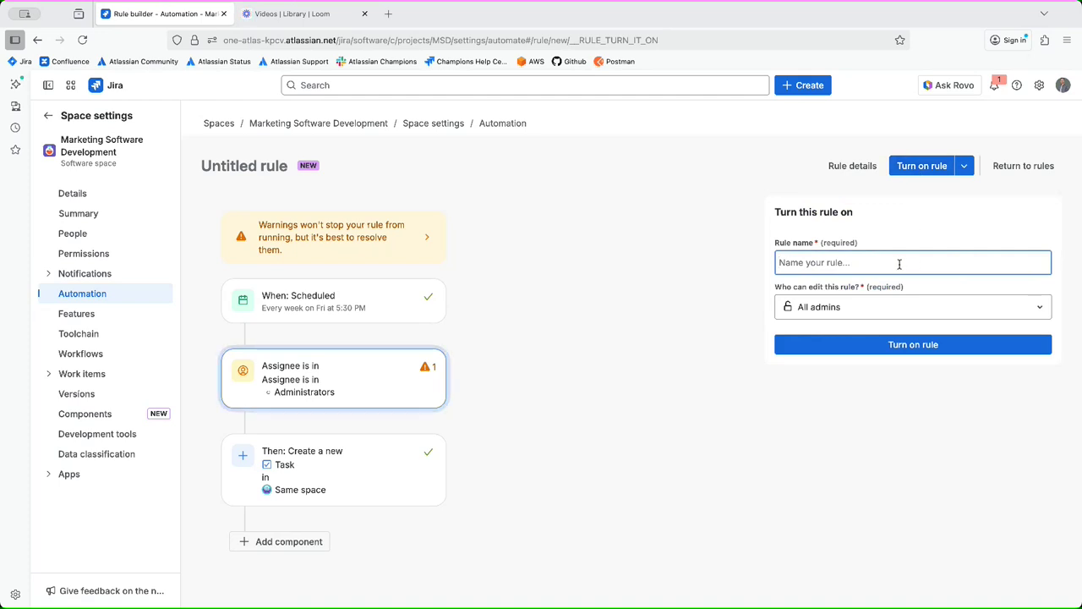
text(Test r)
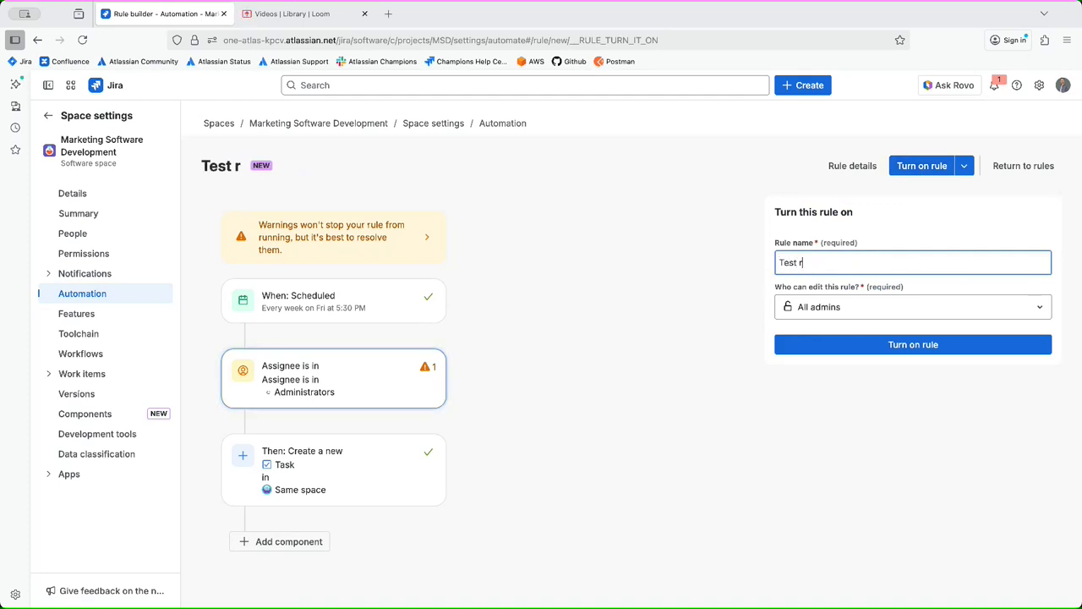
text(ule)
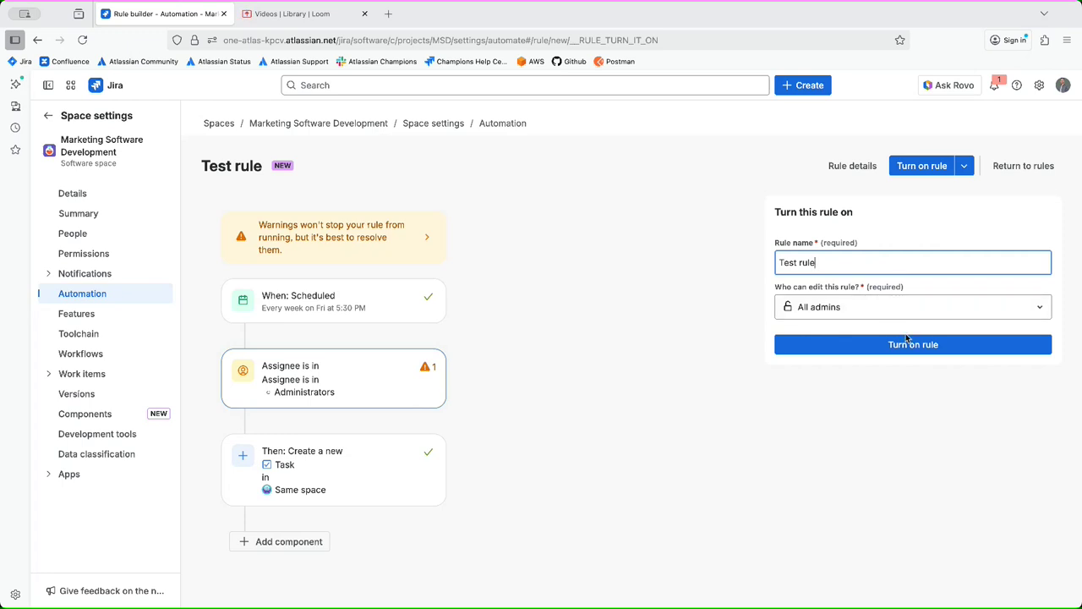
drag(775, 286, 862, 292)
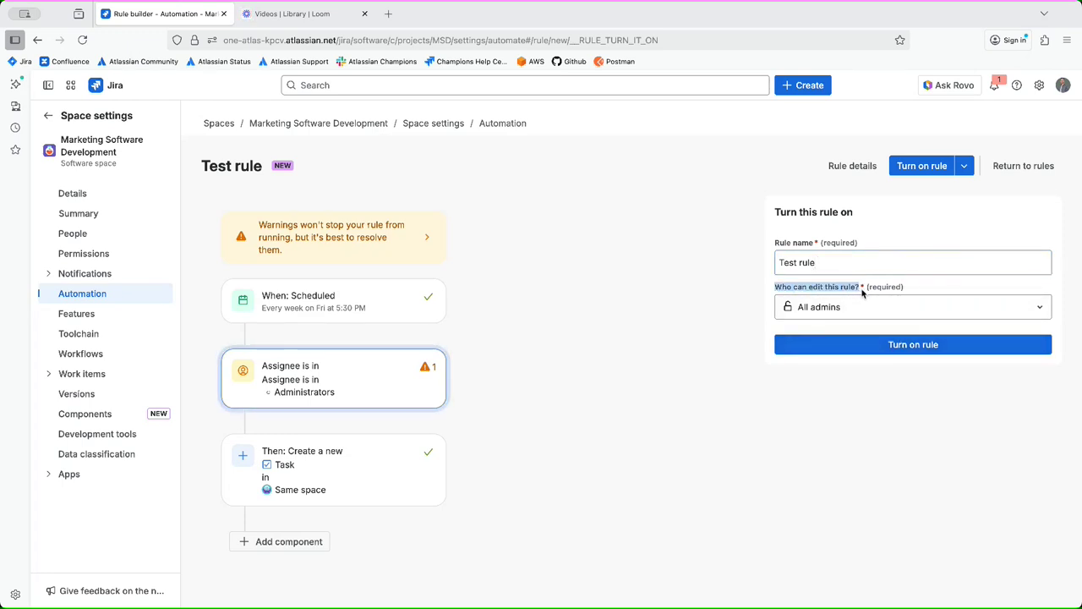
click(856, 318)
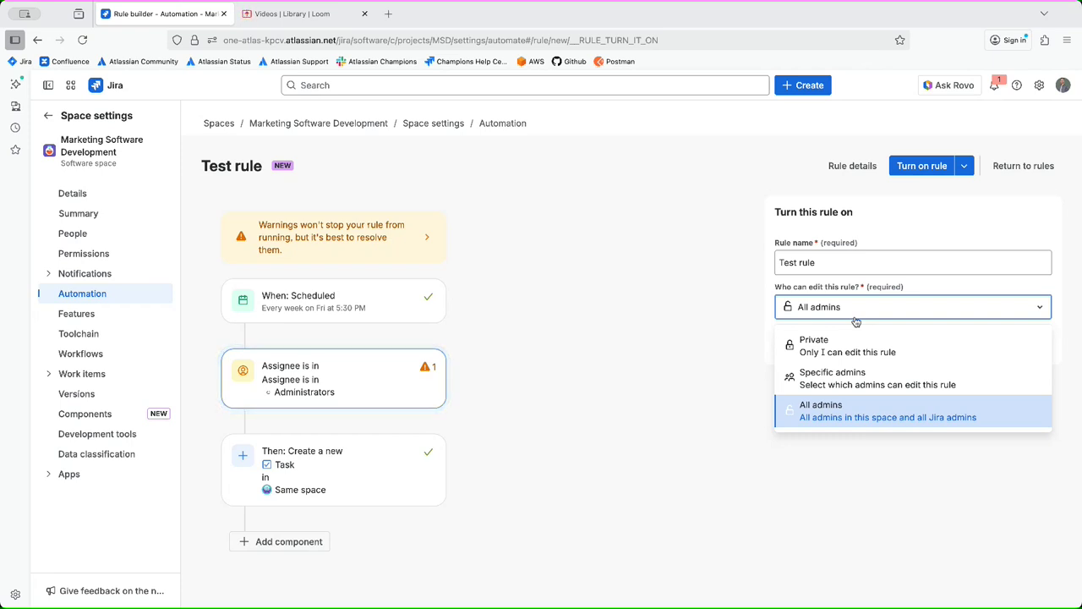
click(691, 309)
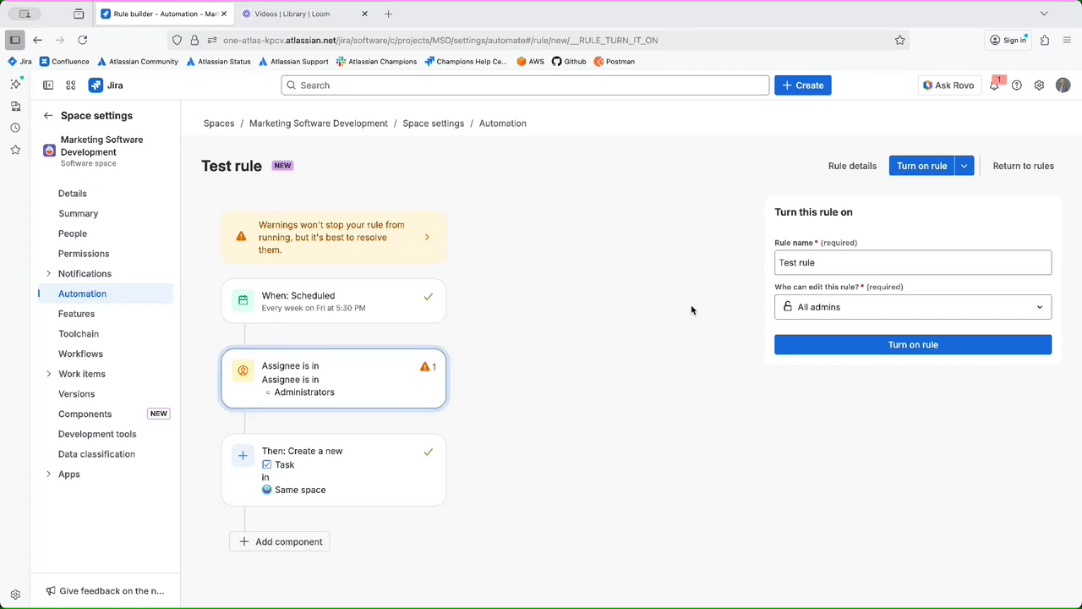
click(868, 344)
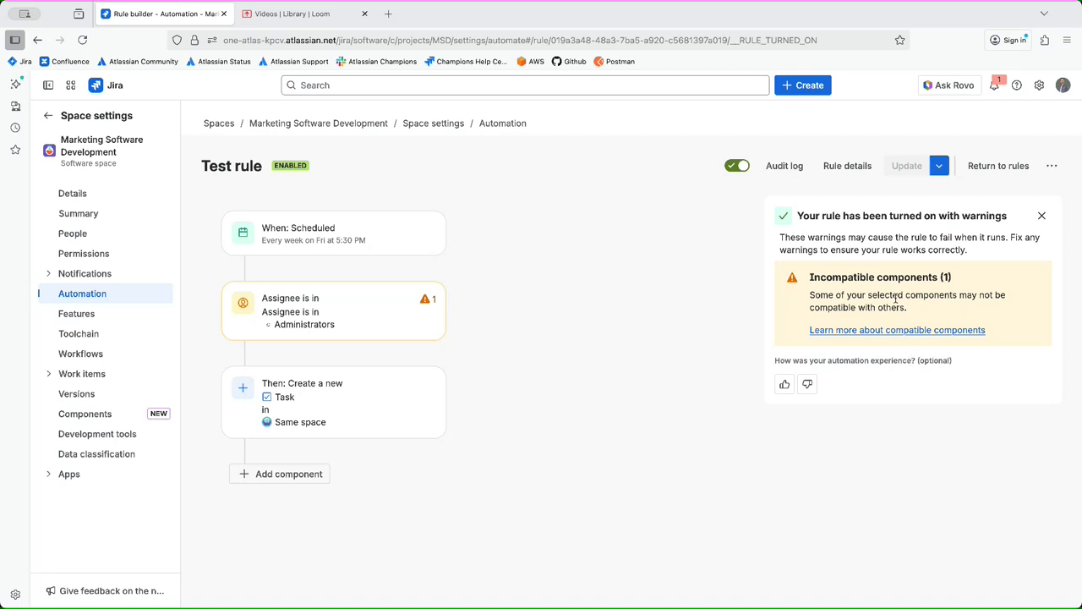
Review the warnings shown after enabling the rule, and reopen the Assignee is in Administrators condition to examine its incompatibility details
drag(807, 297, 918, 310)
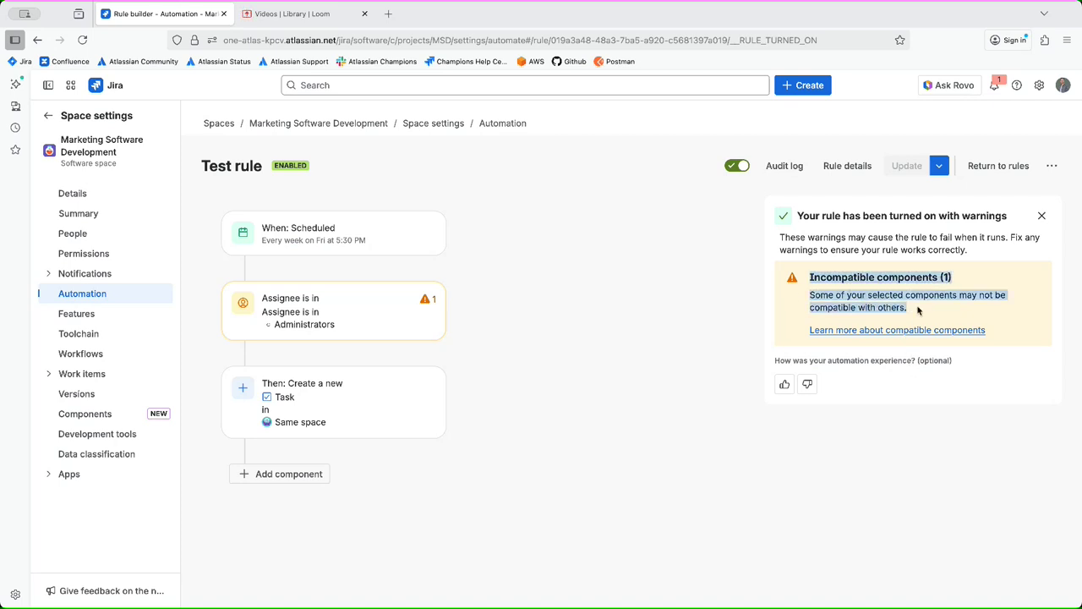
click(961, 313)
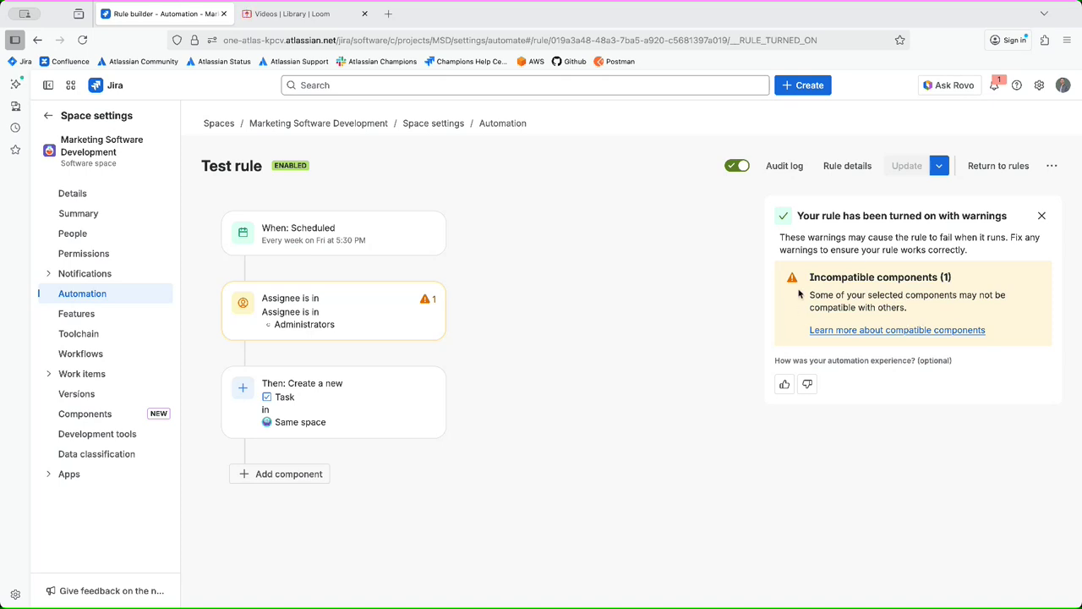
click(1041, 215)
click(346, 311)
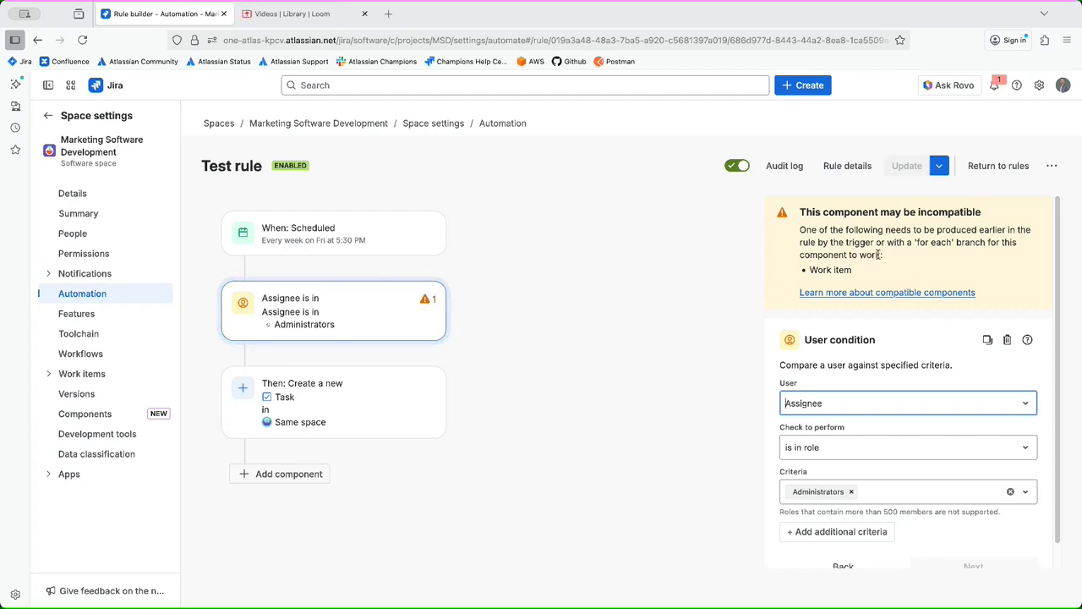
drag(806, 230, 1031, 241)
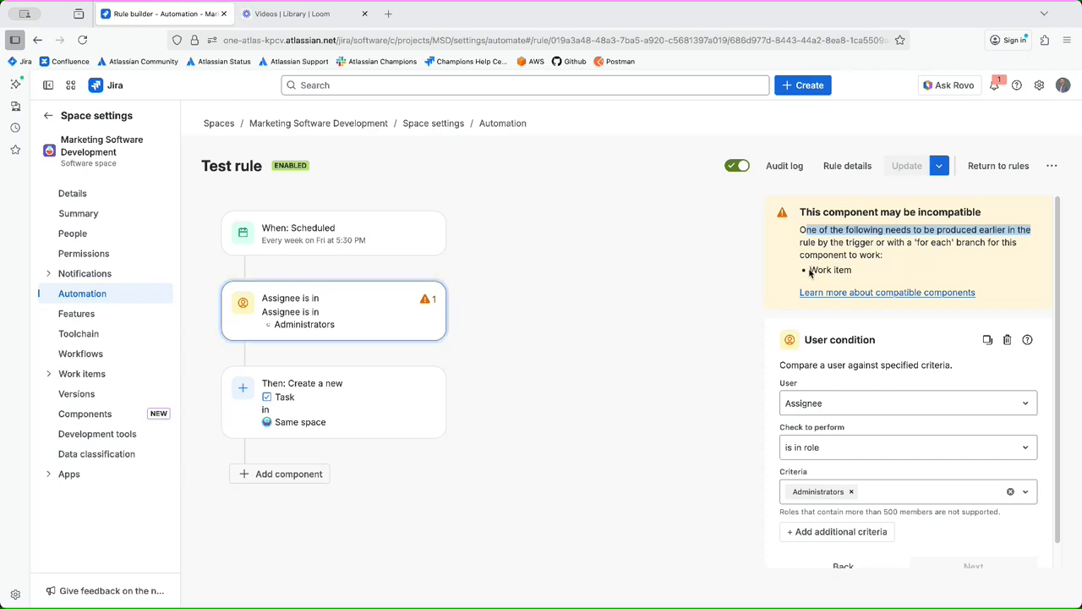
click(741, 311)
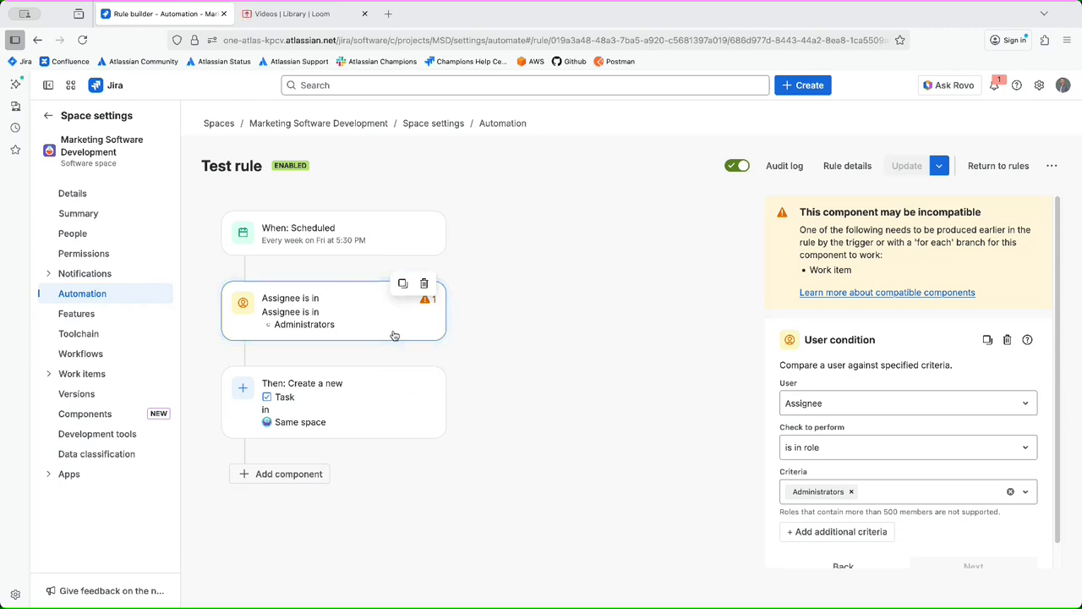
Run the scheduled Test rule manually
click(1052, 167)
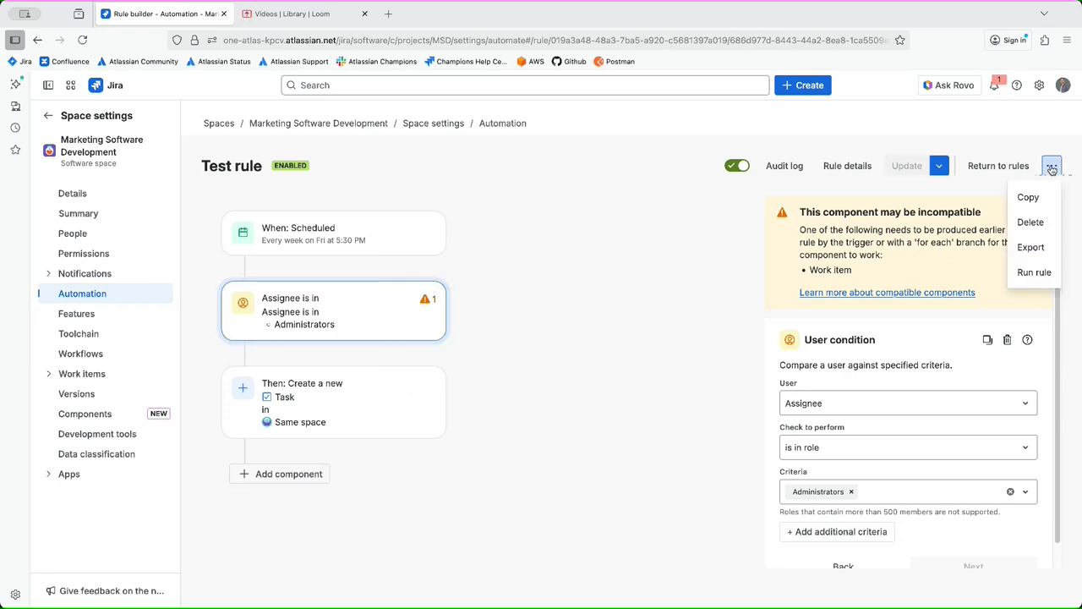
click(1037, 271)
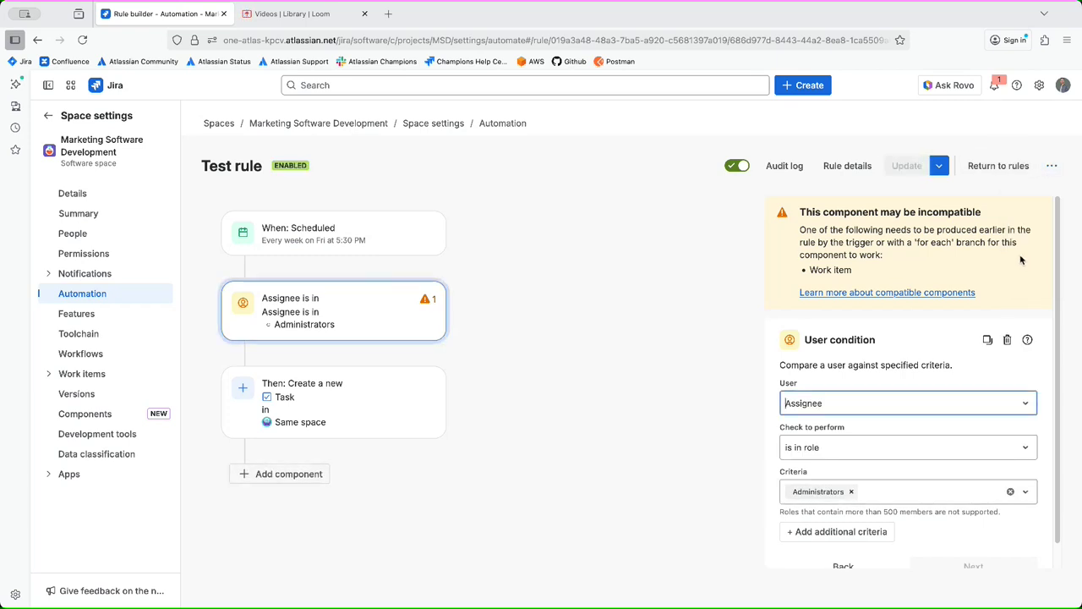
click(1052, 166)
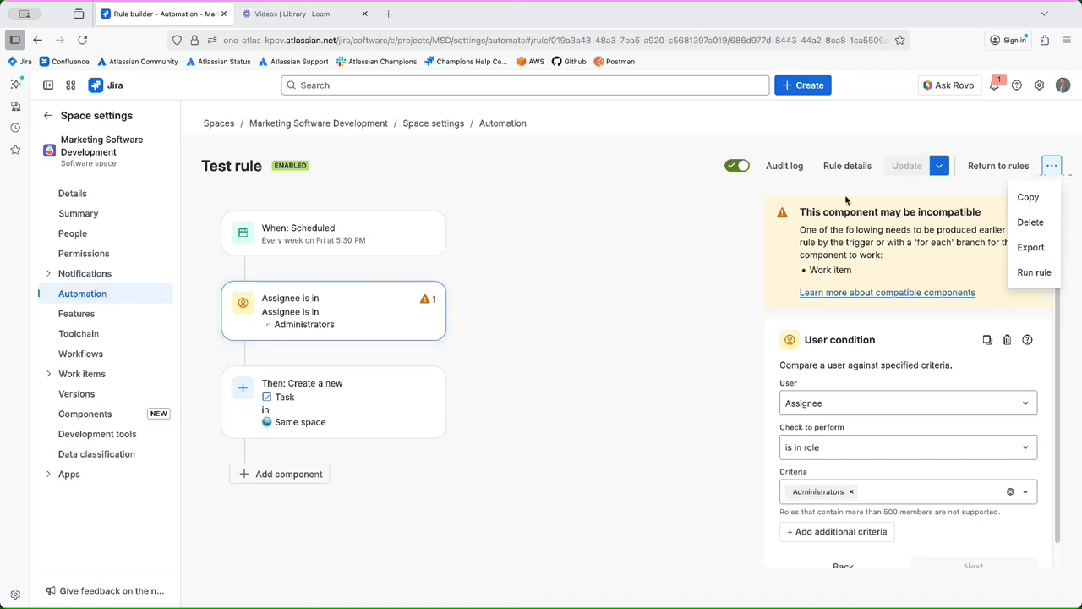
click(643, 275)
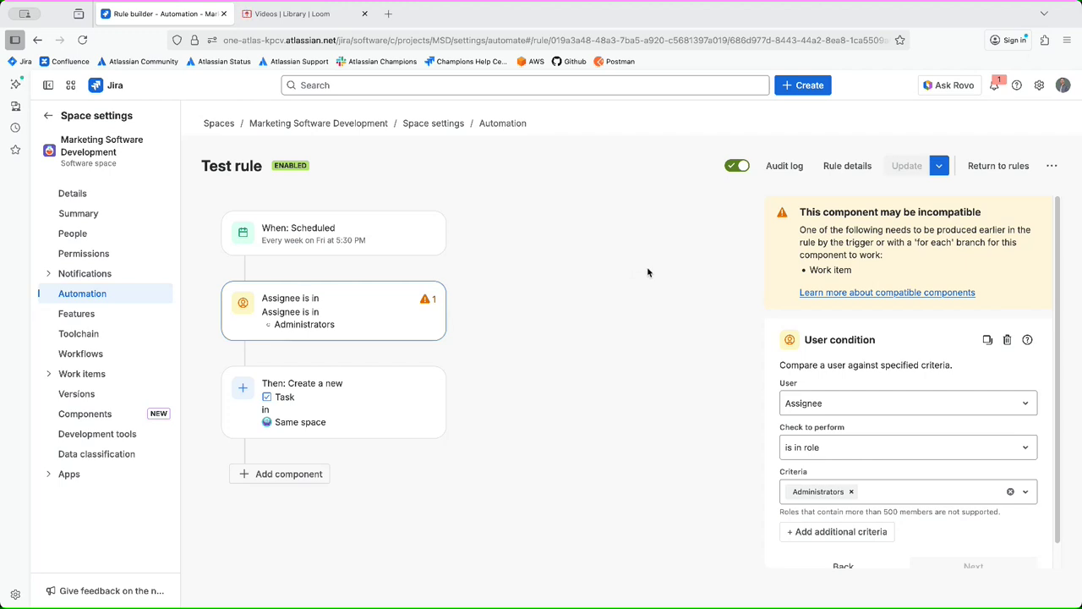
Examine the Test rule's audit log, expanding the latest run to read the User condition error details
click(784, 167)
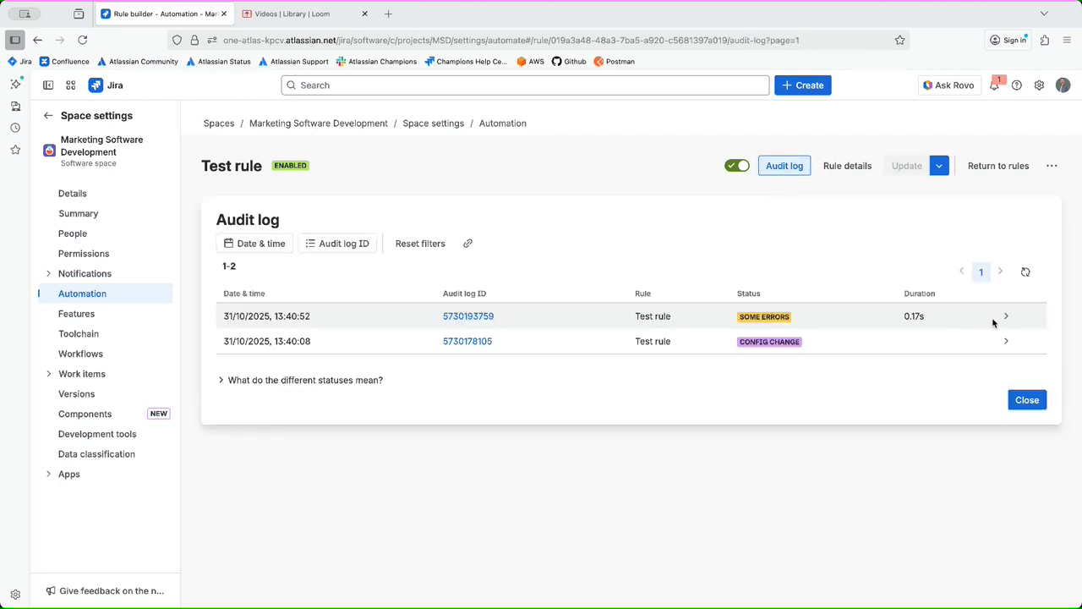
click(1006, 317)
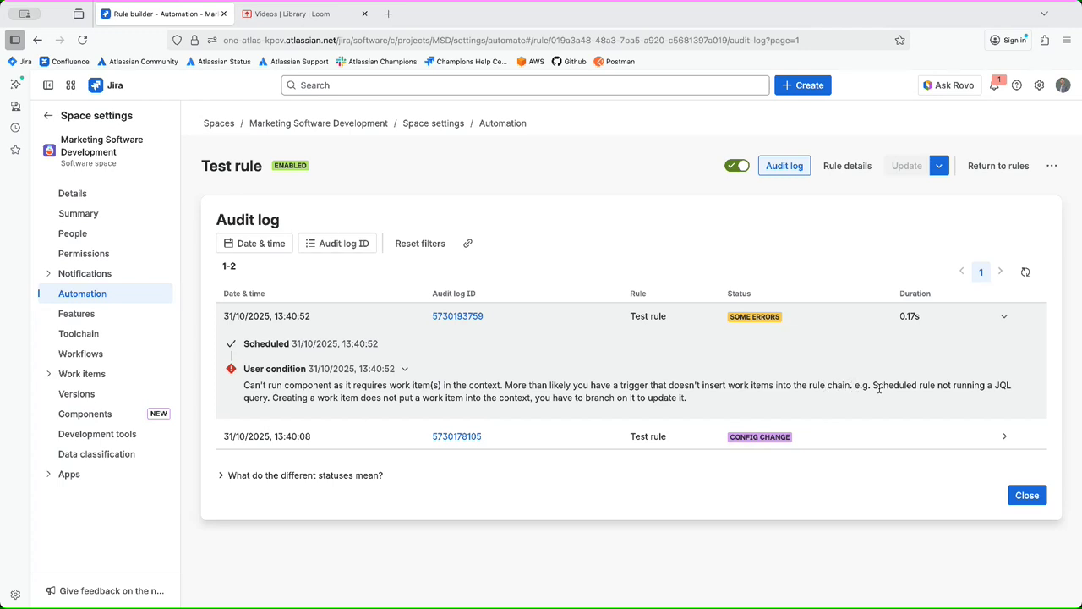
drag(873, 387, 1013, 387)
click(1000, 387)
drag(867, 387, 996, 387)
click(1031, 387)
drag(273, 399, 690, 409)
click(701, 407)
click(1005, 316)
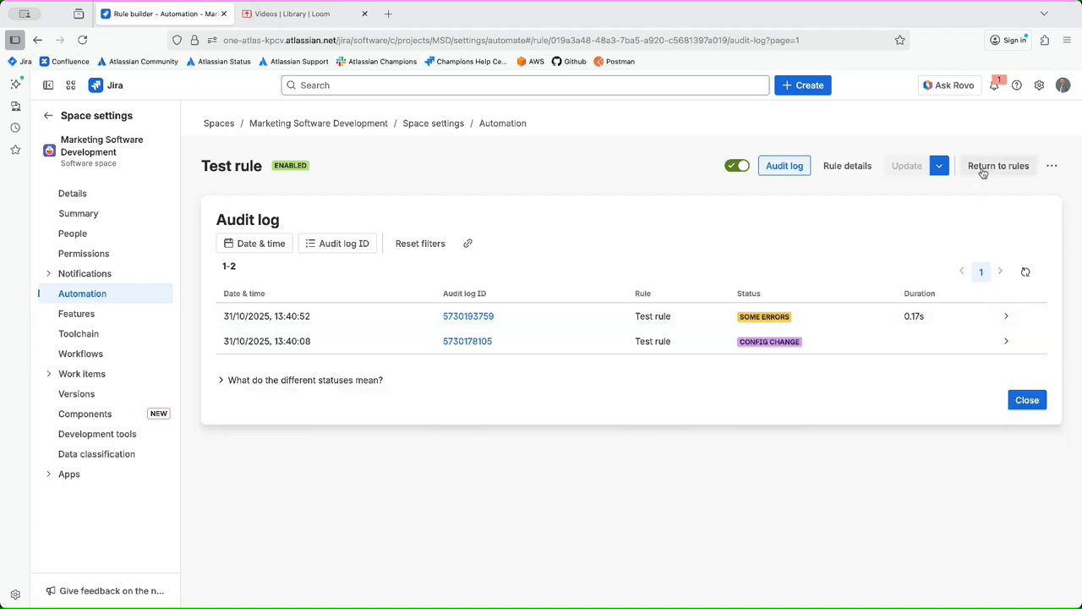
Replace the rule's Scheduled trigger with the Work item created trigger
click(847, 166)
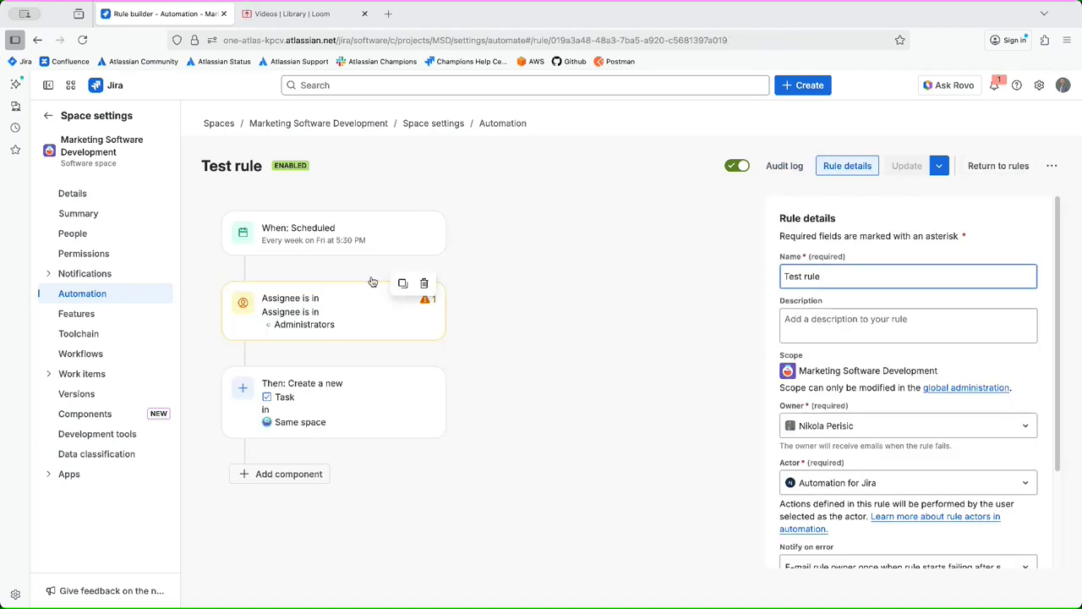
click(344, 240)
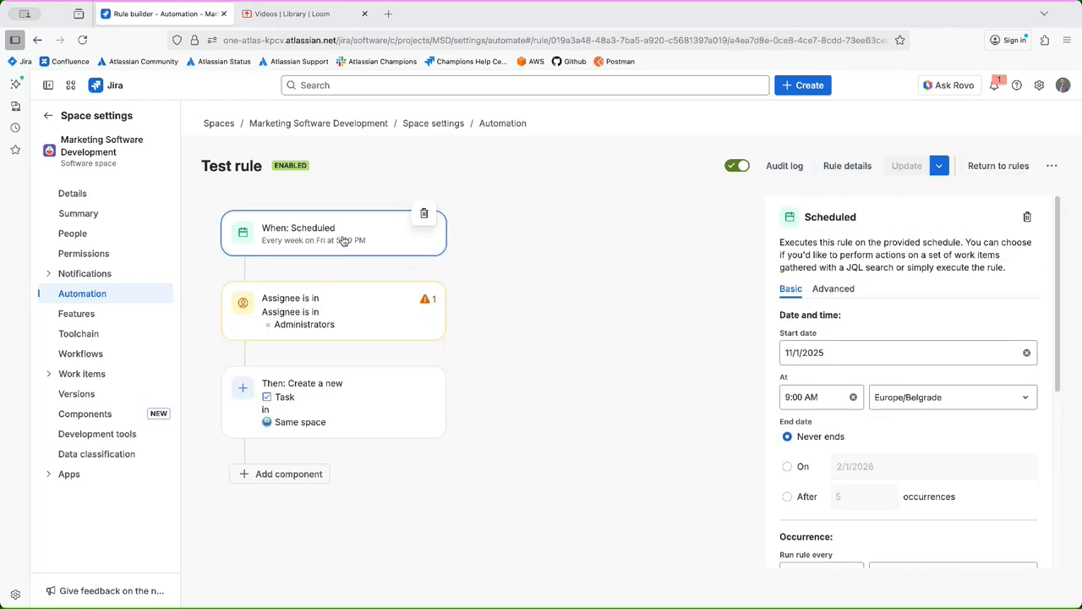
click(424, 214)
scroll(918, 446, down, 3)
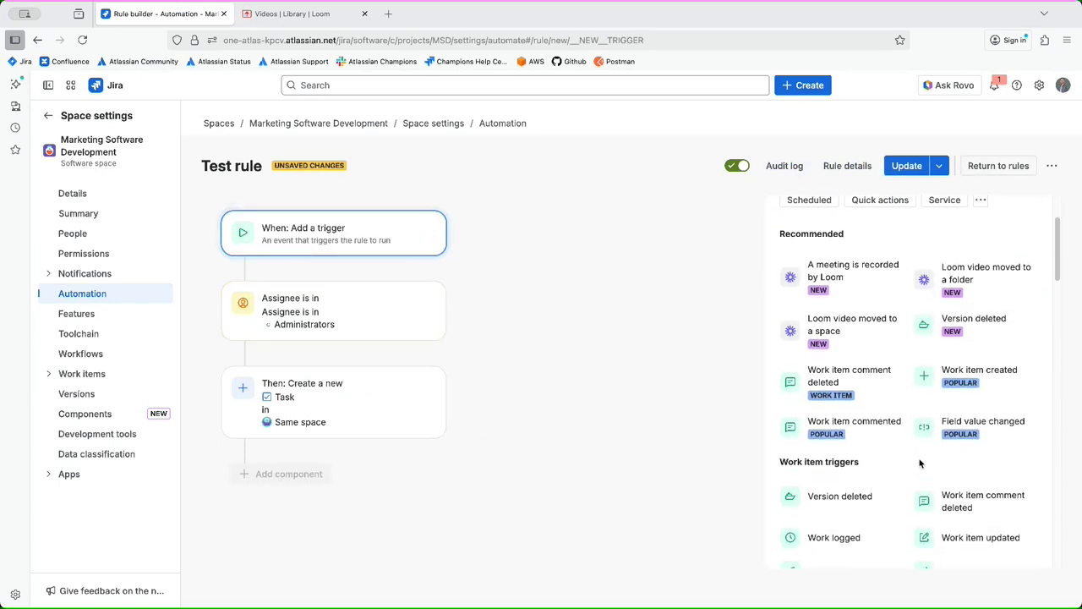
click(952, 367)
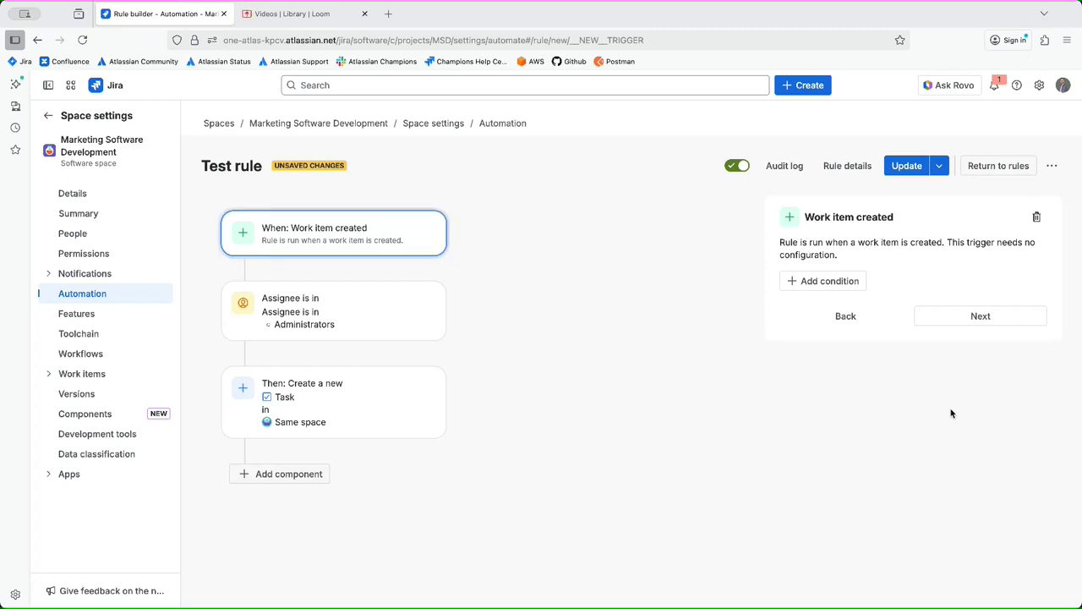
click(950, 317)
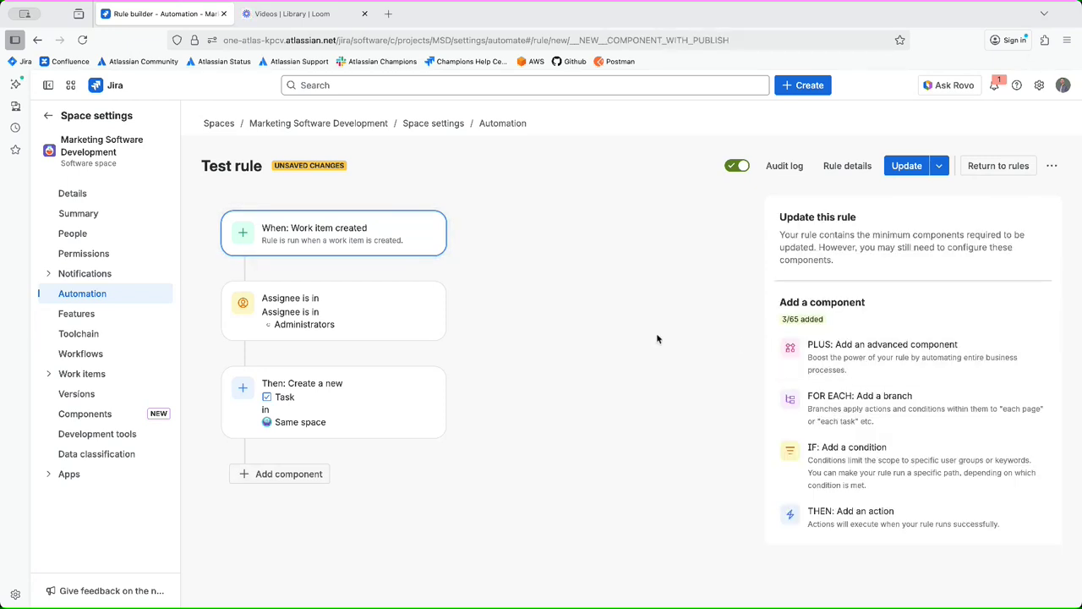
Update the rule with the new trigger, and check which further actions are offered for it
click(922, 166)
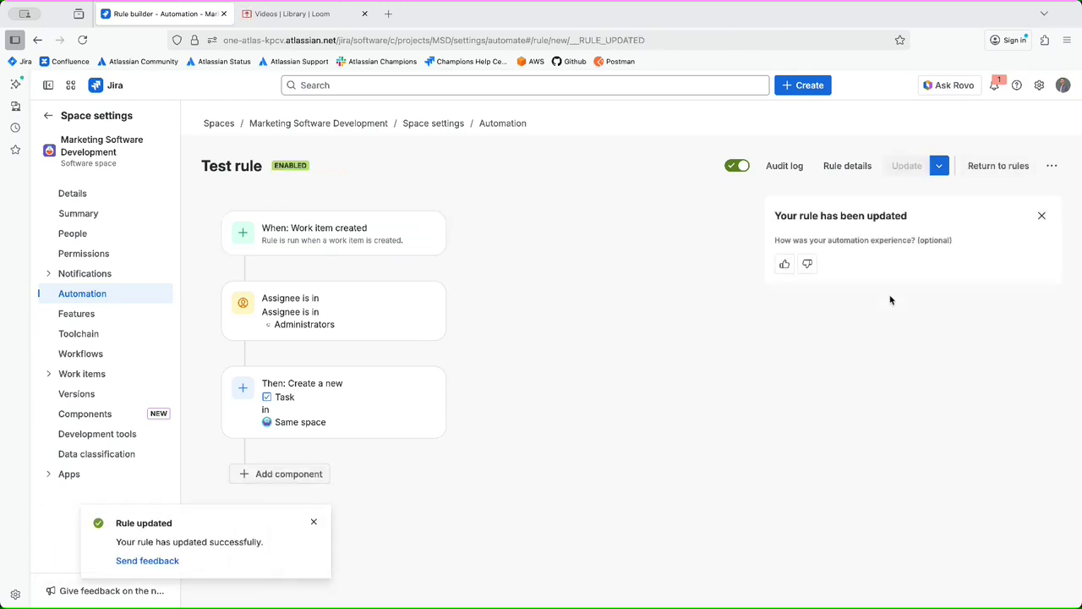
click(1042, 215)
click(1052, 166)
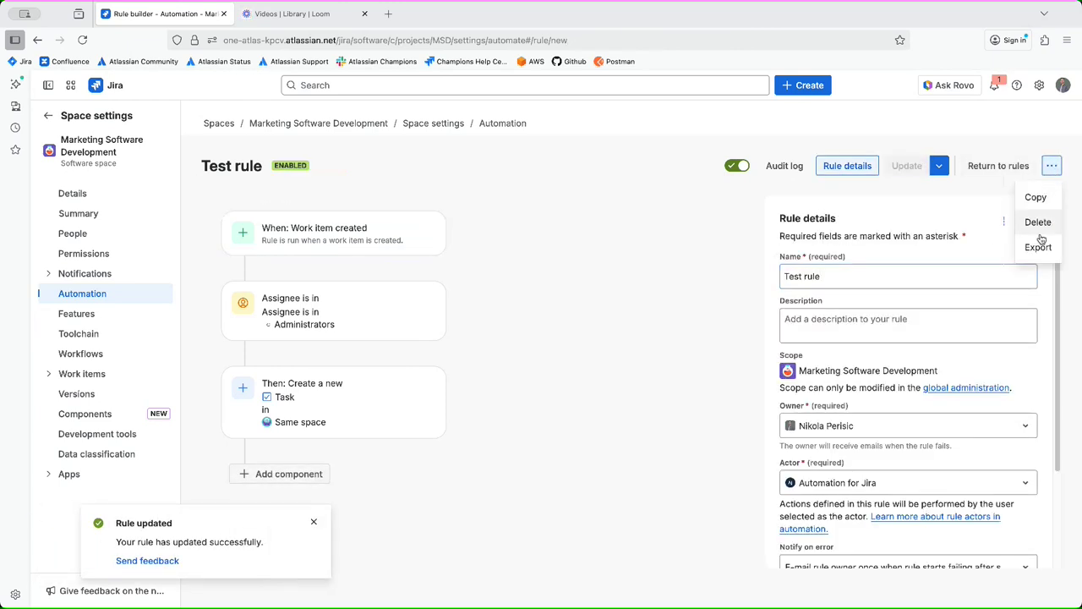
click(635, 272)
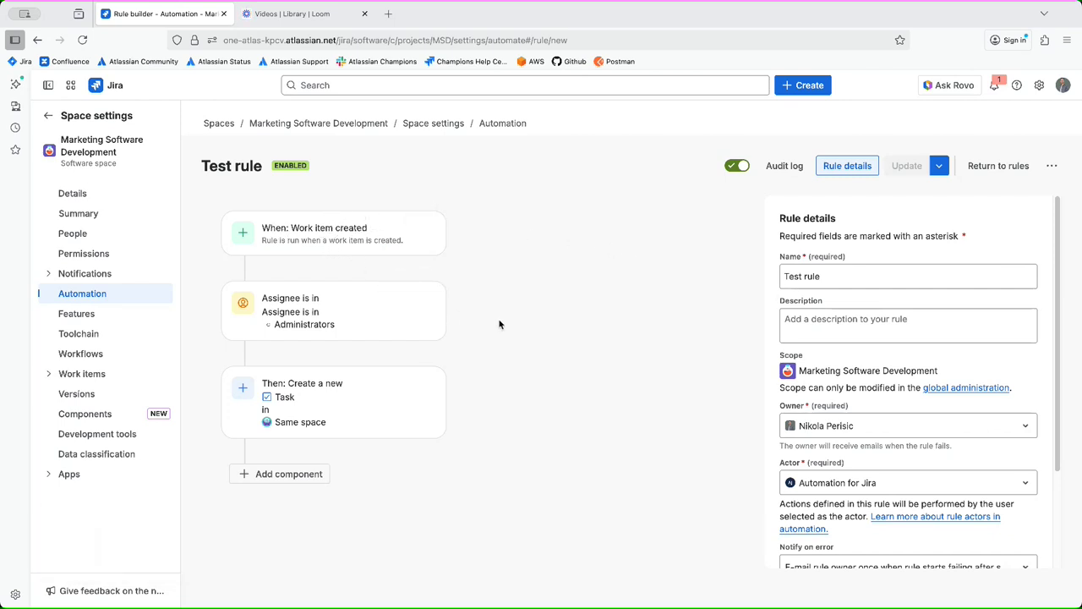
Add the rule owner to the Marketing Software Development space's people with the Administrators role
click(110, 238)
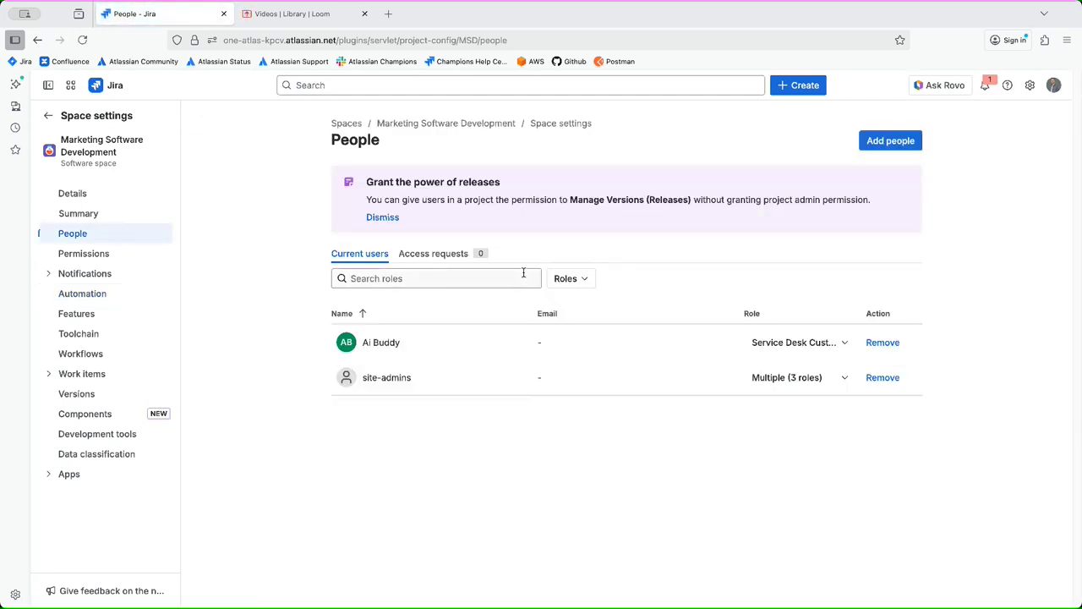
click(895, 144)
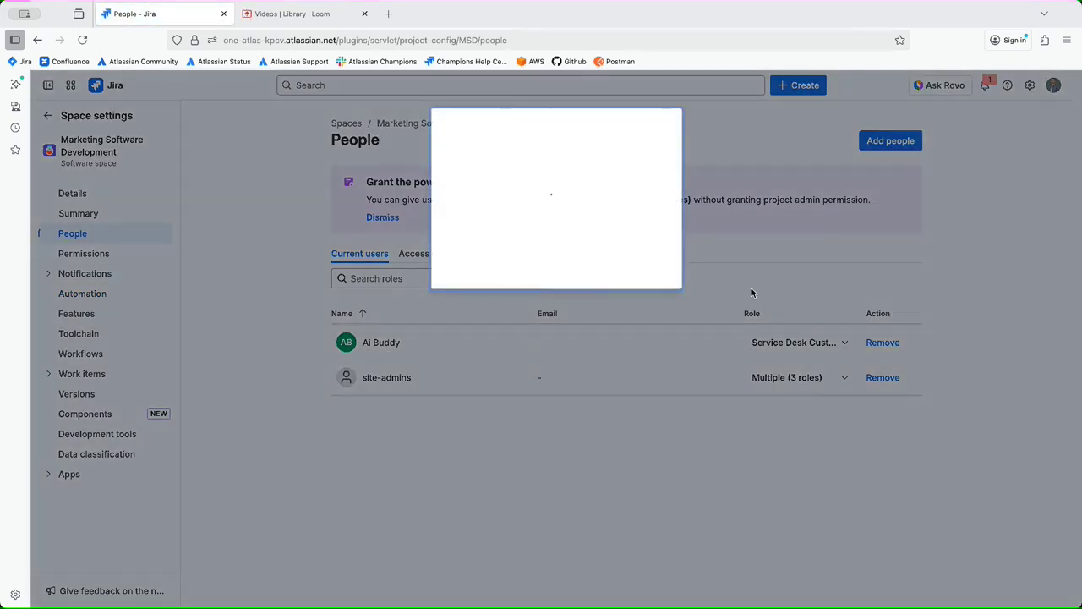
click(592, 201)
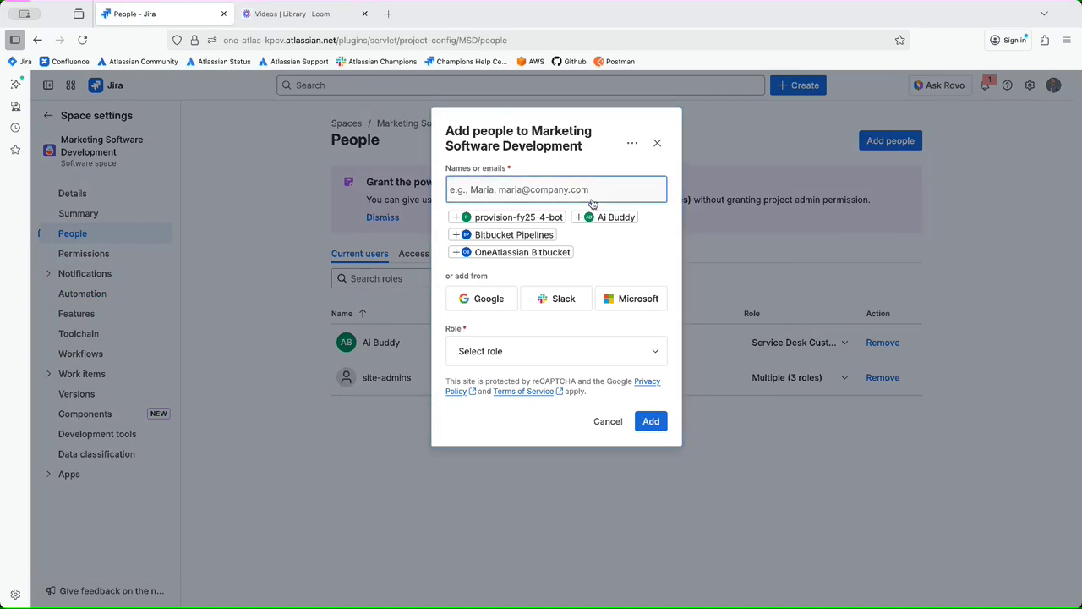
text(nikola)
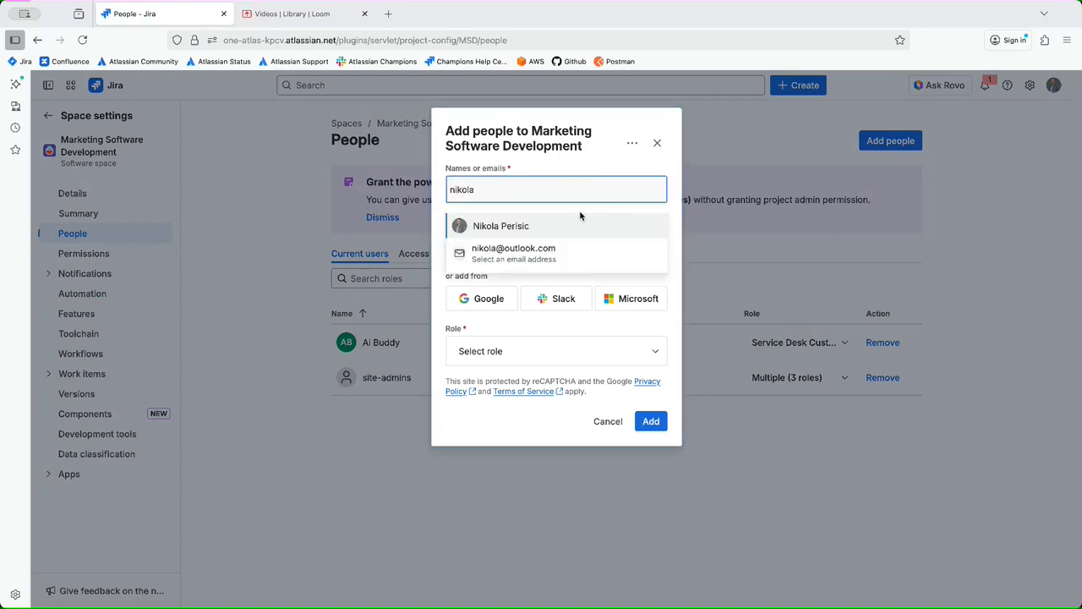
click(566, 225)
click(527, 351)
click(522, 386)
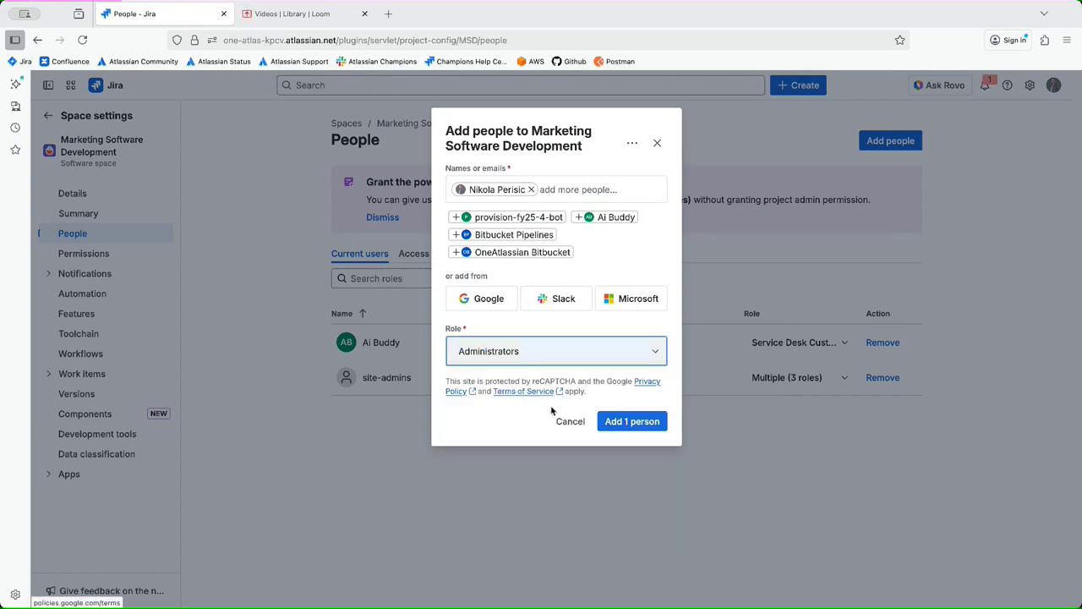
click(626, 422)
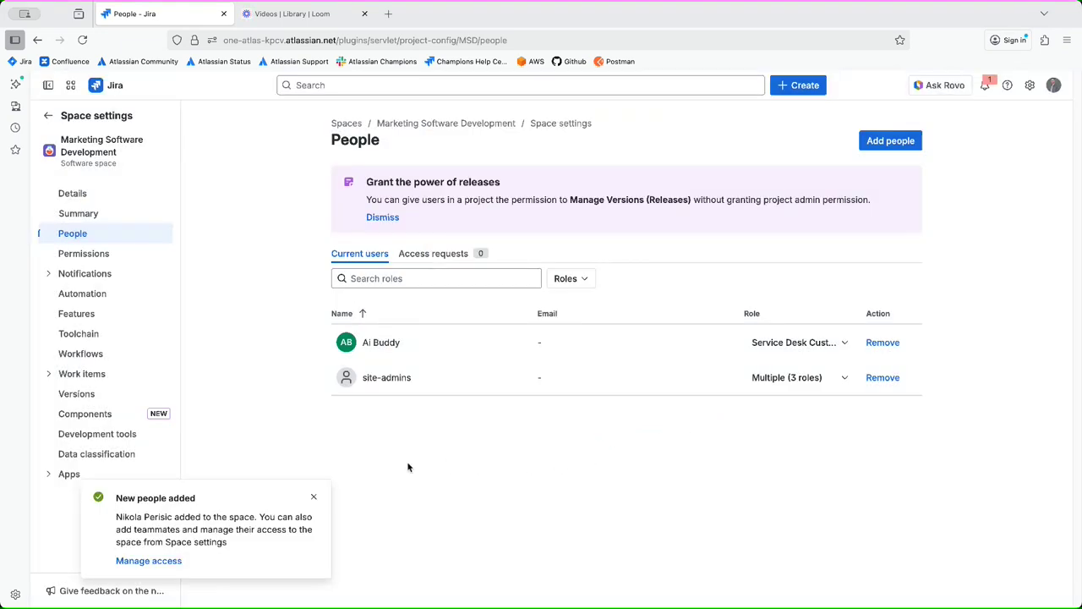
click(314, 496)
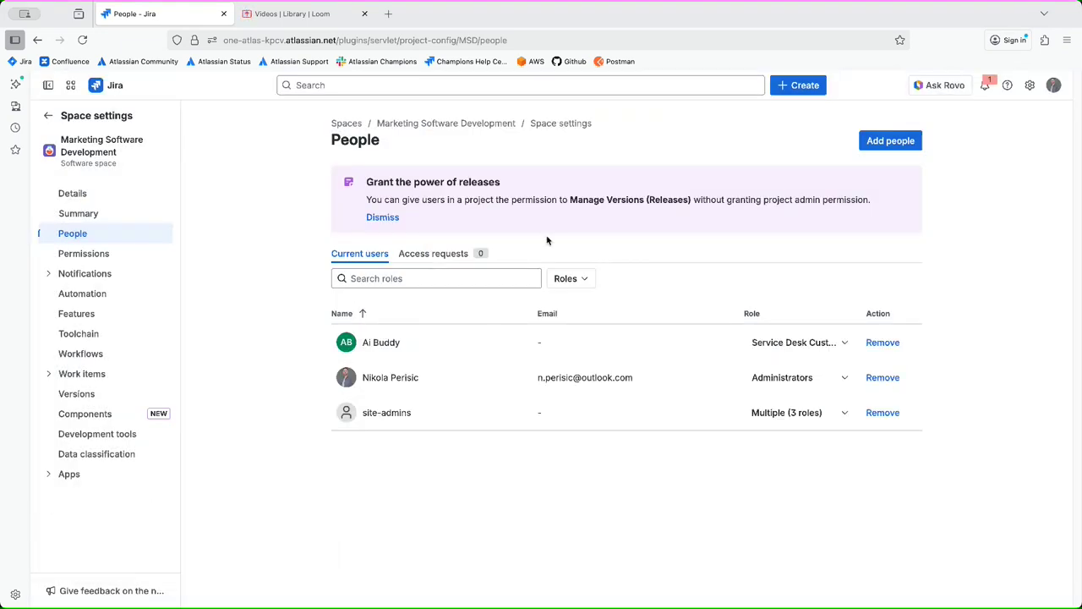
Create a Story in Marketing Software Development (MSD) with the summary "Created story", leaving the other fields at their defaults
click(795, 85)
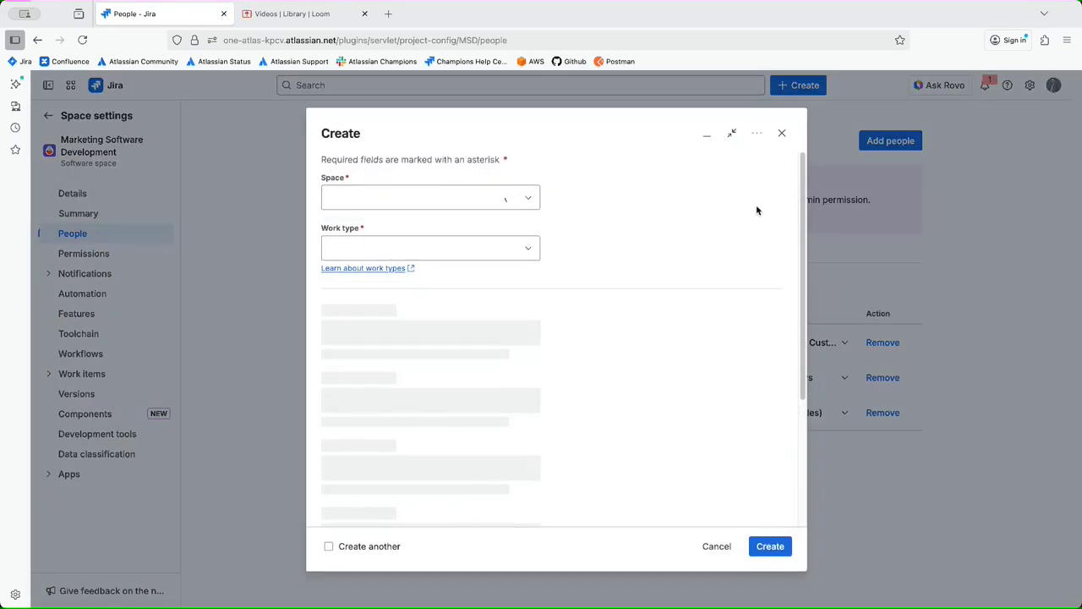
click(463, 254)
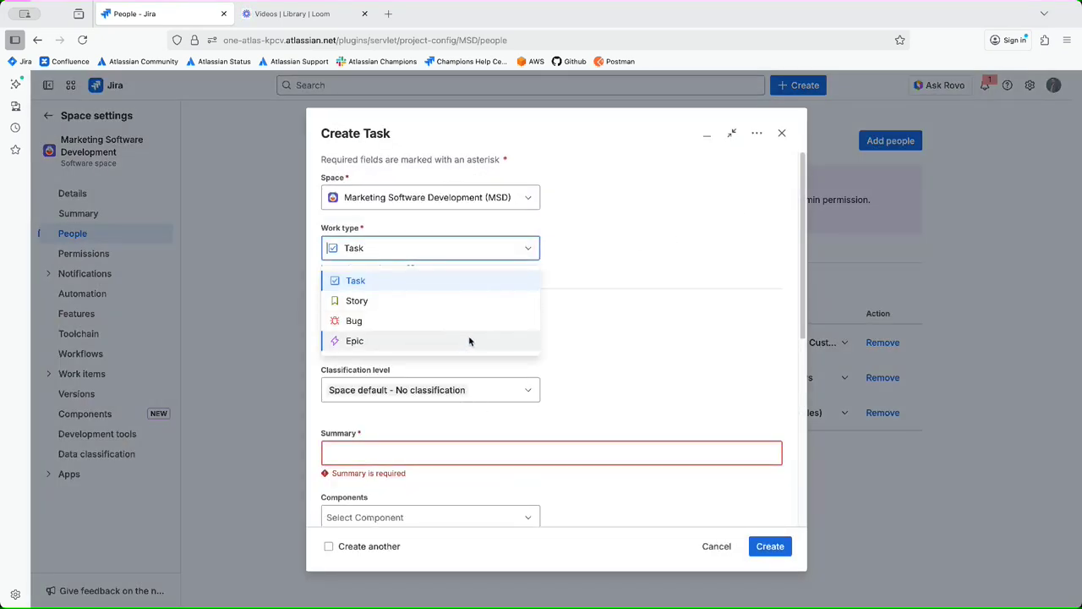
click(468, 301)
scroll(556, 383, down, 1)
click(419, 383)
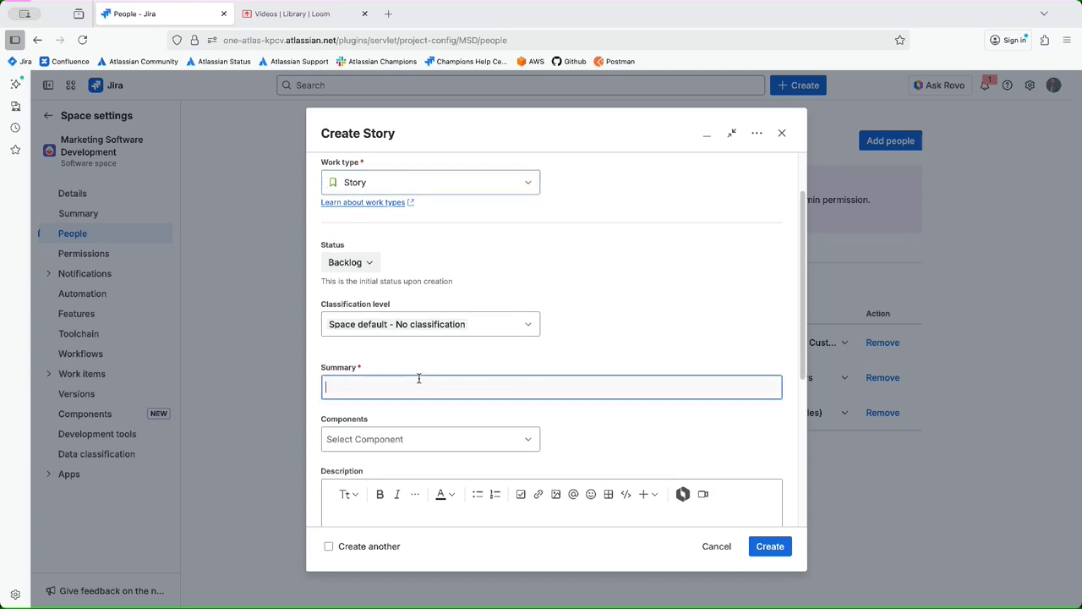
text(Created t)
key(BackSpace)
key(BackSpace)
key(BackSpace)
text(st)
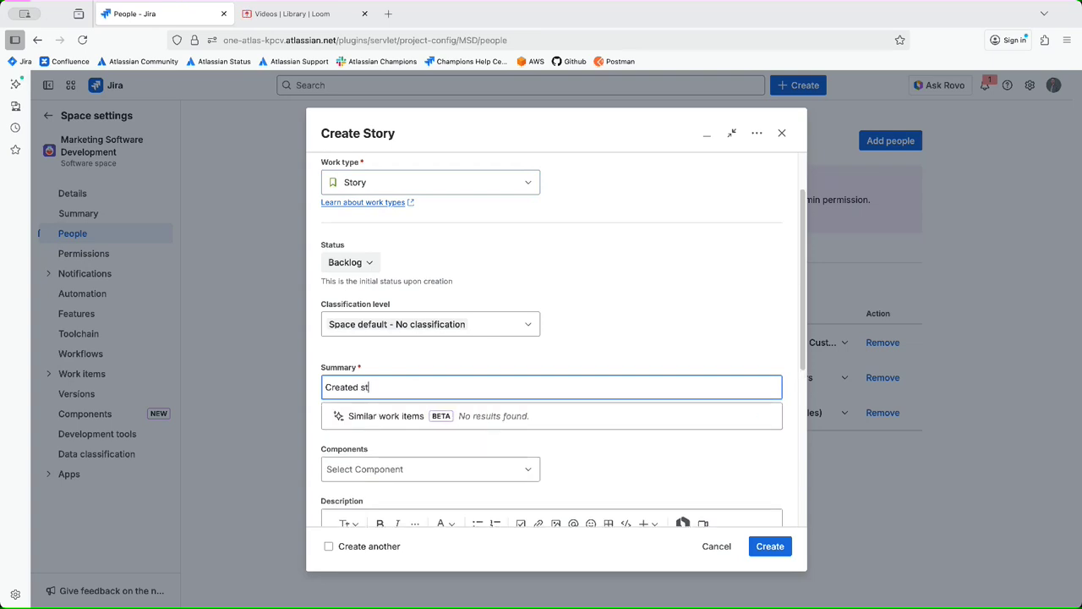
text(ory)
scroll(647, 329, down, 5)
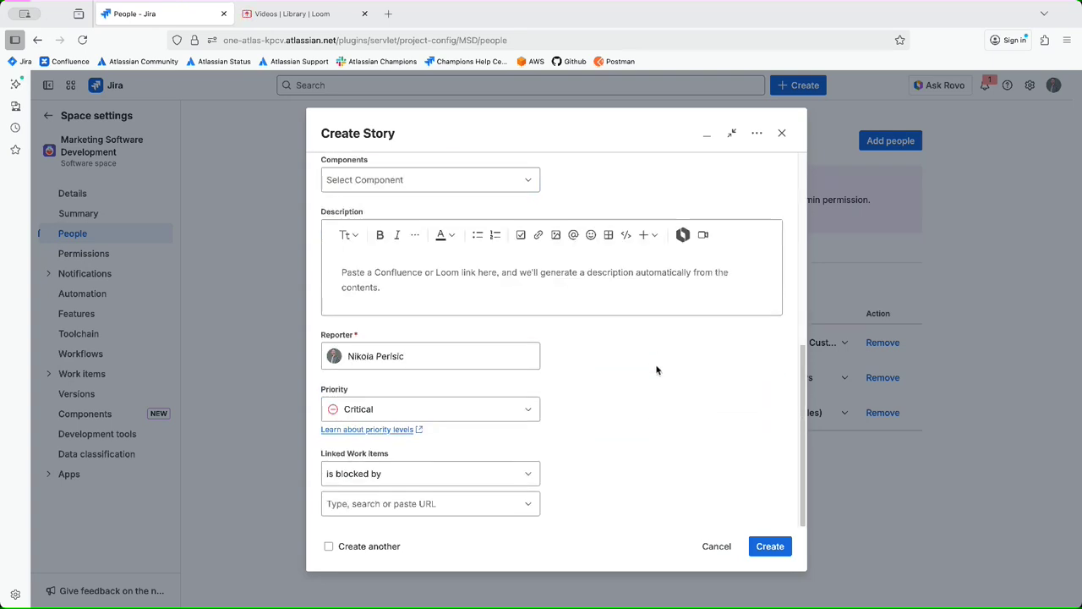
click(772, 550)
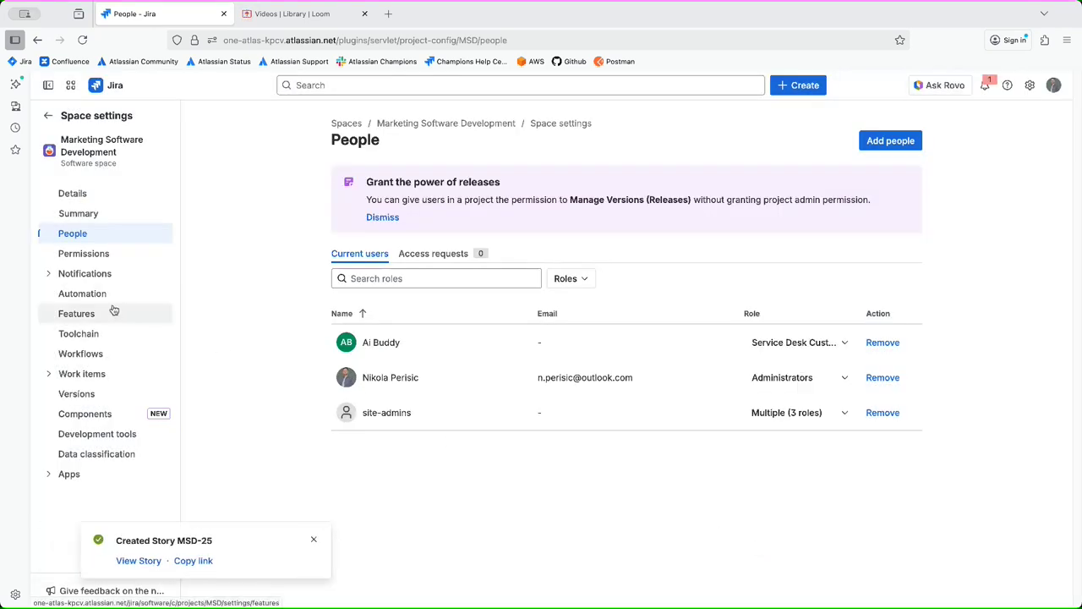
Examine the latest run in the Test rule's audit log, expanding its Create work item action, and open the work item it created
click(110, 296)
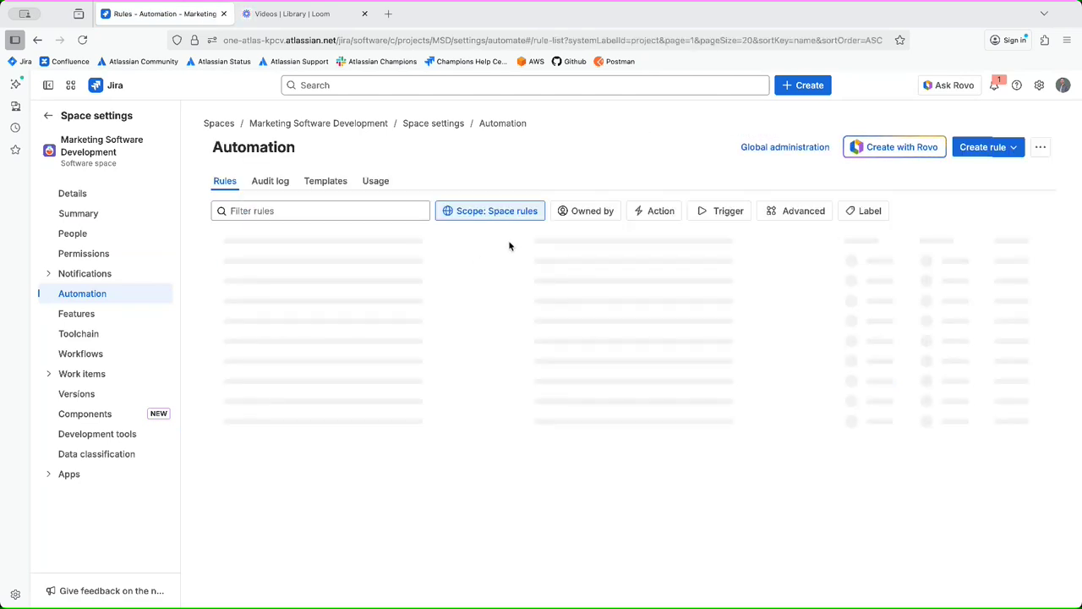
click(234, 265)
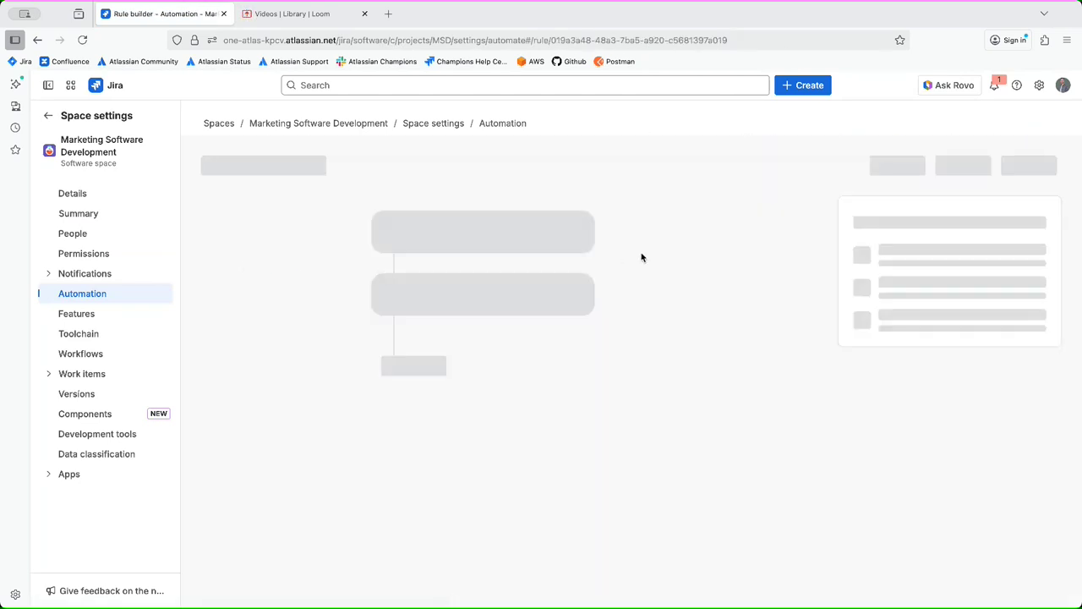
click(791, 166)
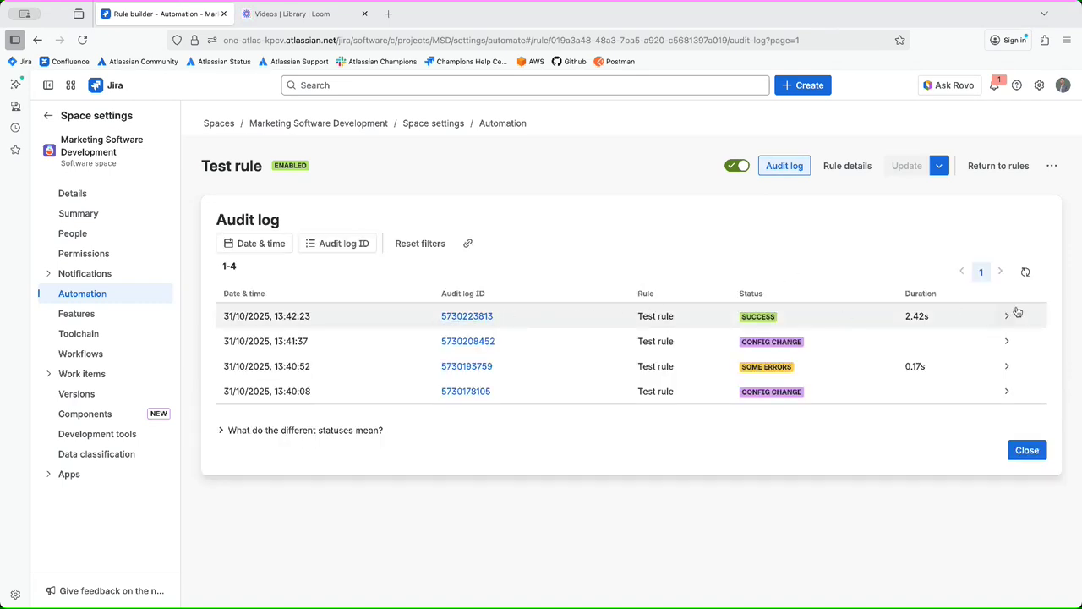
click(1008, 316)
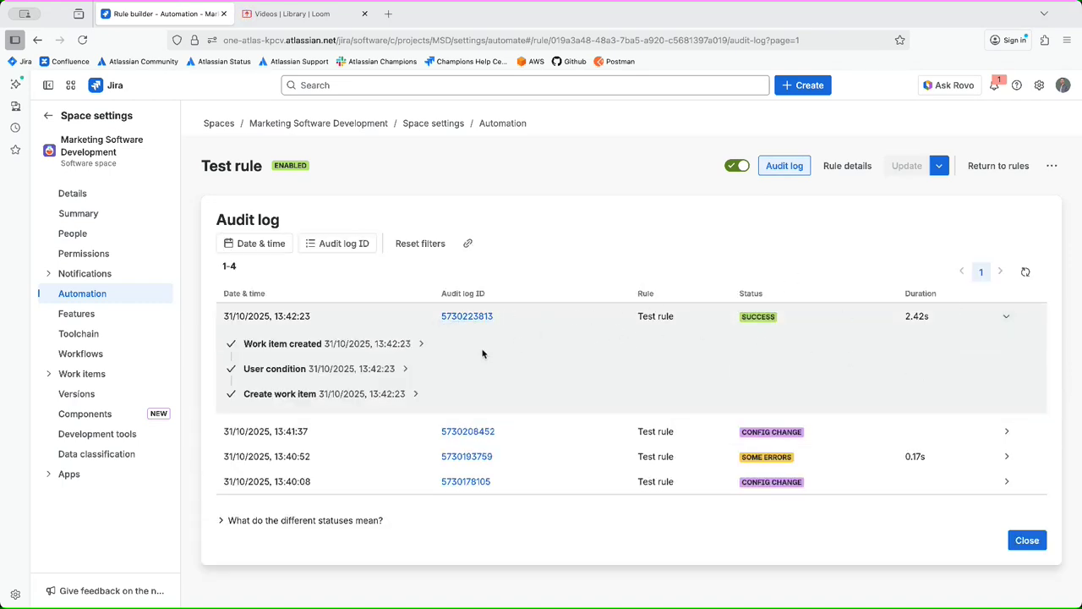
click(415, 394)
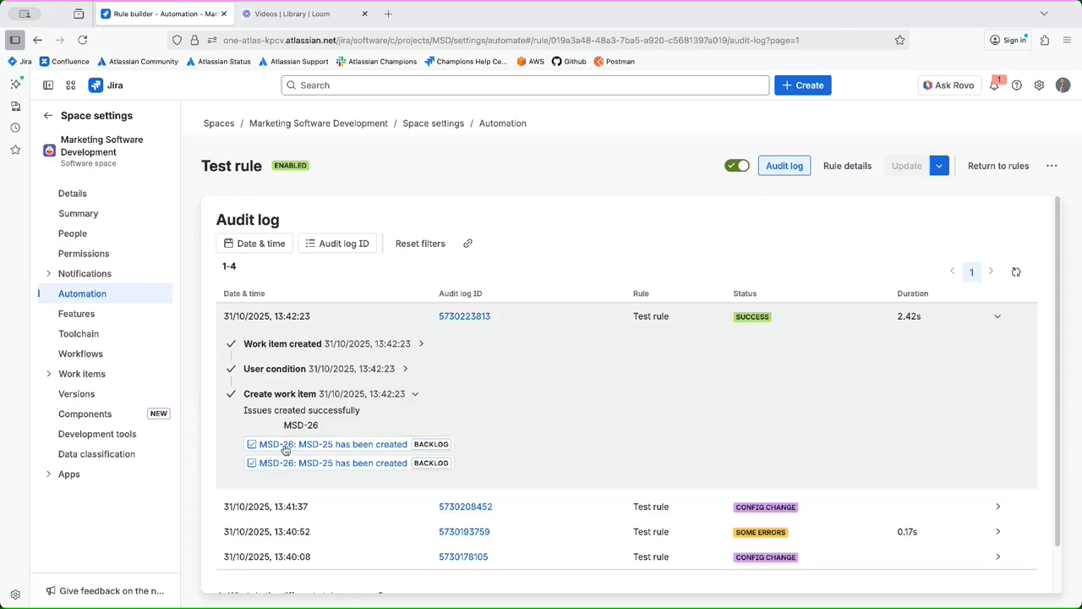
click(286, 445)
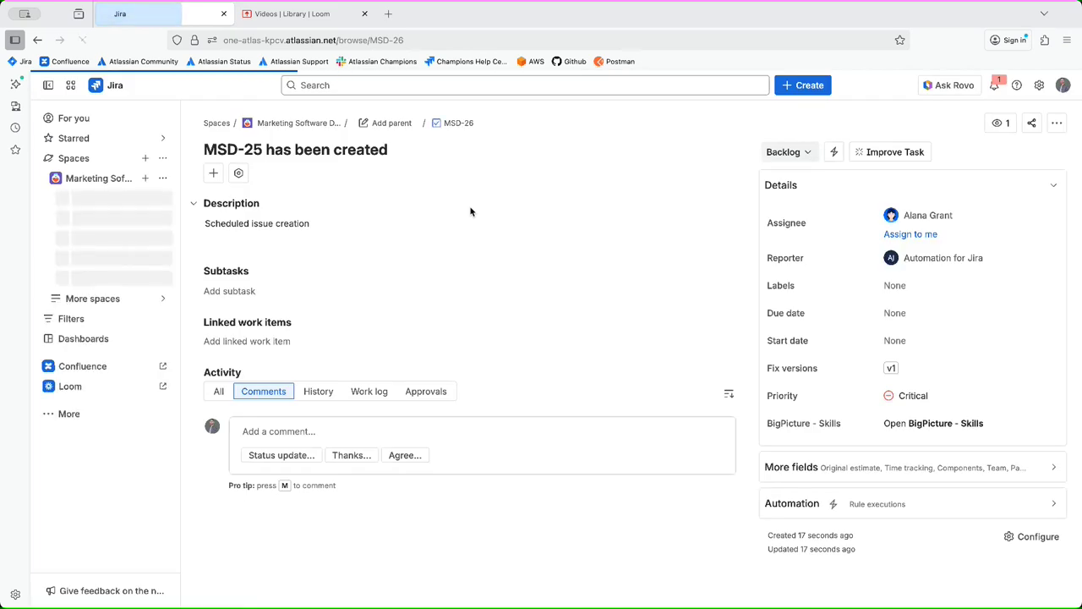